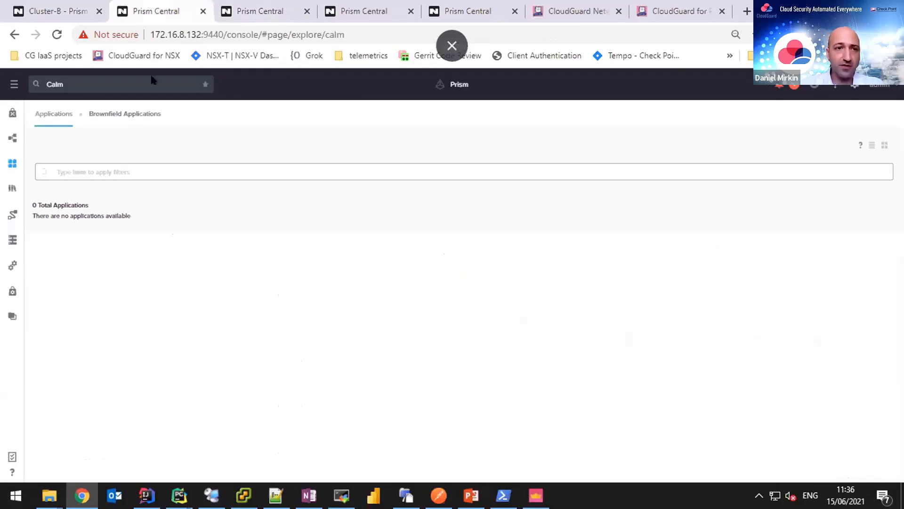
Open Check_Point_GW_blueprint from the Calm Blueprints list.
click(11, 138)
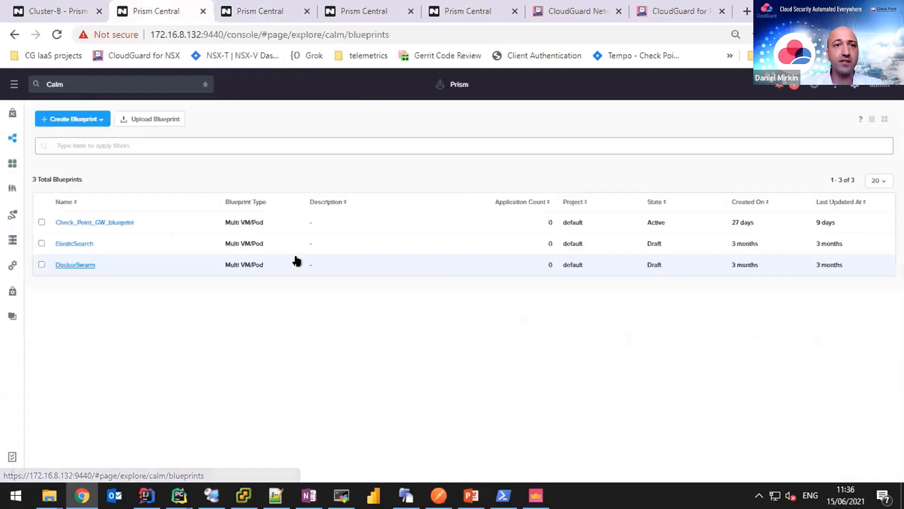
click(122, 221)
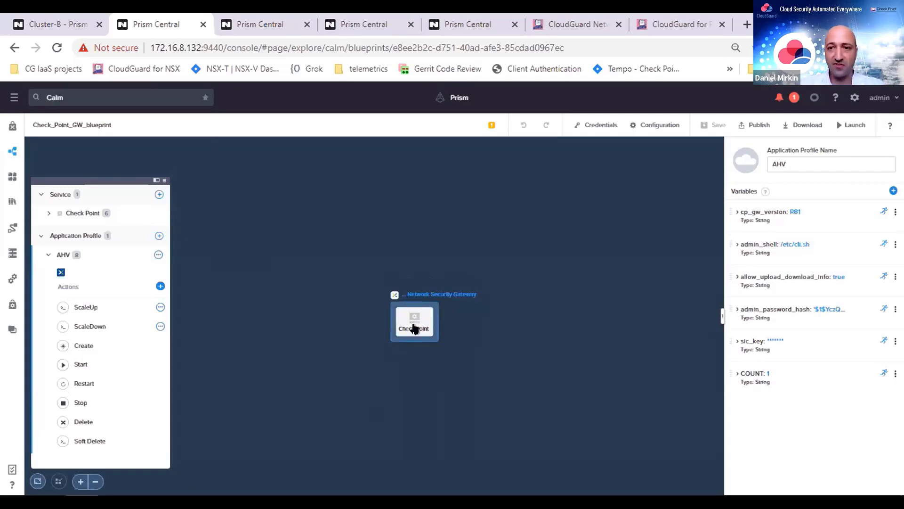
Show the Check Point service's VM settings, then place the MobaXterm terminal over the browser.
drag(415, 328, 422, 306)
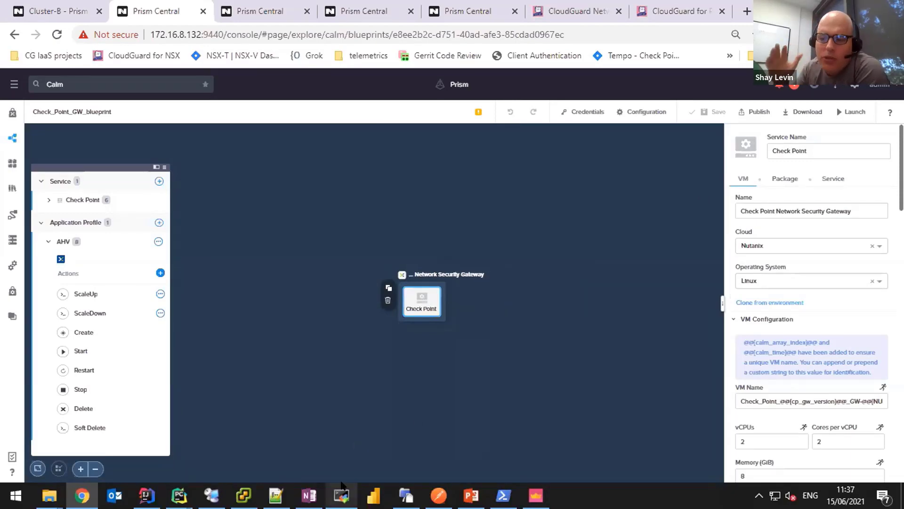
drag(214, 9, 504, 100)
On the 172.16.8.60 session, stop top with Ctrl+C and clear the terminal.
click(504, 101)
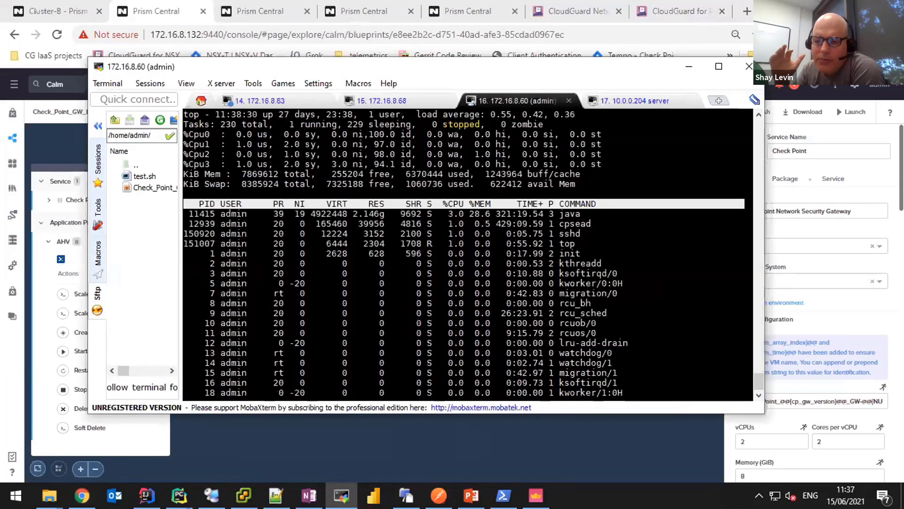
key(ctrl+c)
key(ctrl+c)
key(ctrl+c)
key(ctrl+c)
key(ctrl+c)
key(ctrl+c)
key(ctrl+c)
key(ctrl+c)
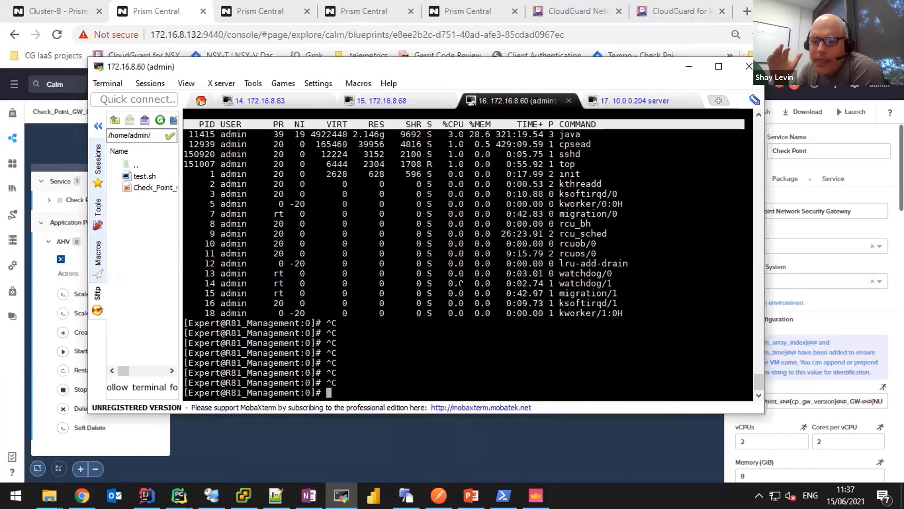
text(cme)
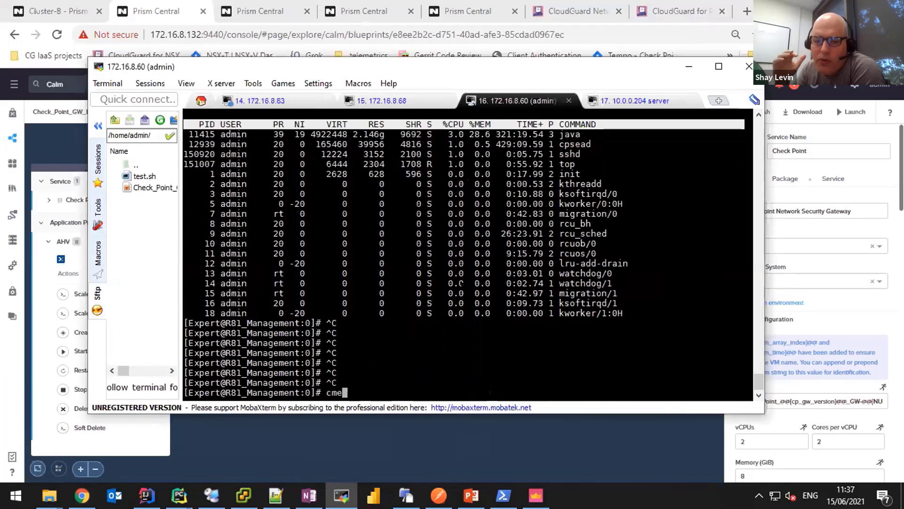
key(BackSpace)
key(BackSpace)
text(lear)
key(Return)
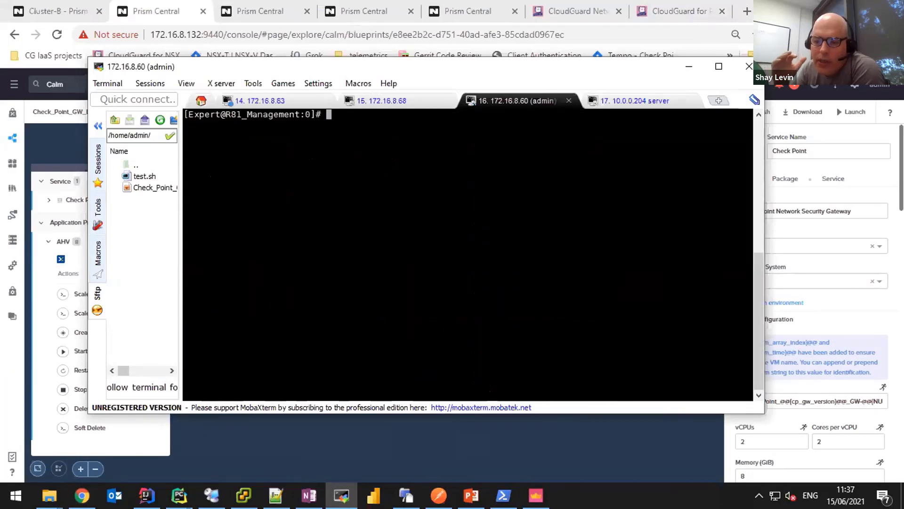
Run cme_menu to launch the CloudGuard CME menu.
text(cme )
text(meny)
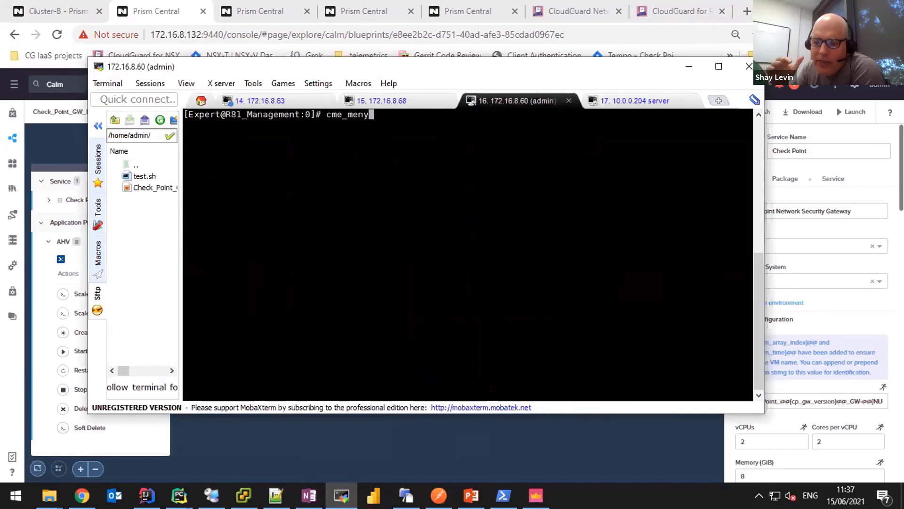
key(BackSpace)
text(u)
key(Return)
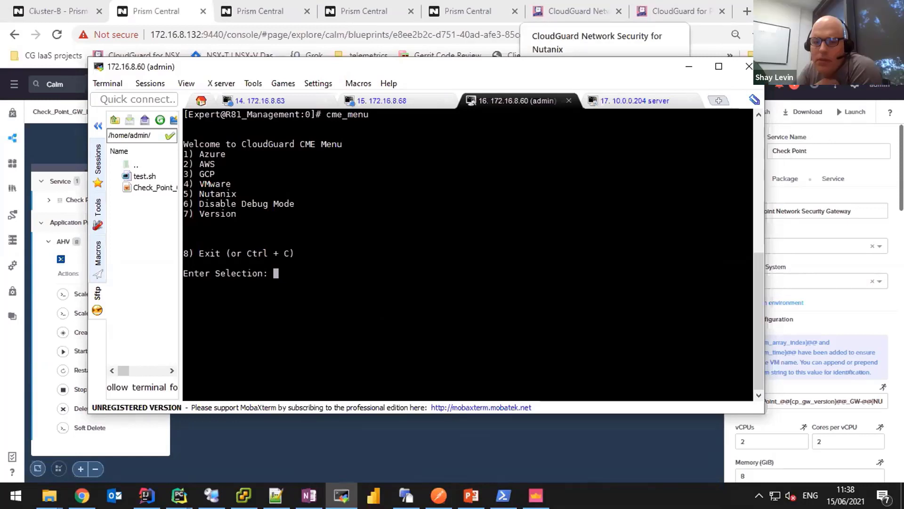
Nudge the MobaXterm window and move the 172.16.8.60 tab to the first position.
drag(577, 63, 590, 55)
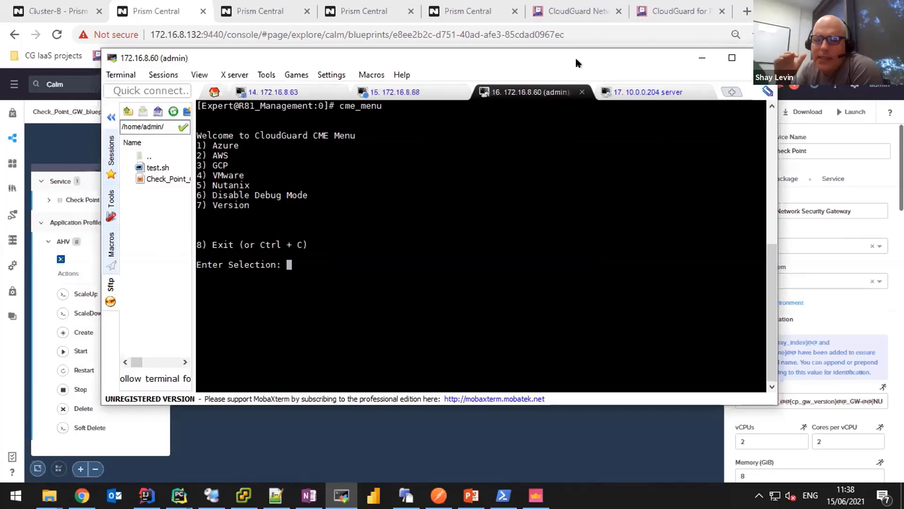
drag(528, 92, 282, 92)
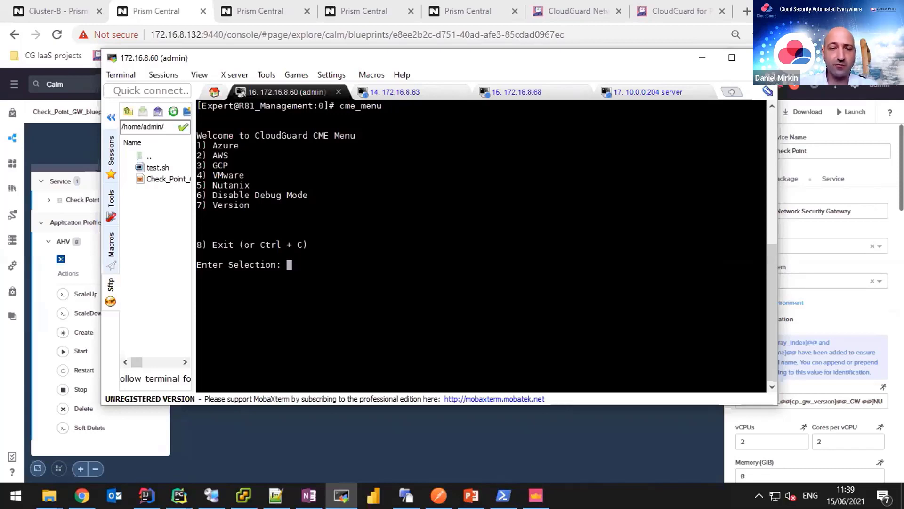
In cme_menu choose Nutanix (5), Manage Nutanix Controllers (1), then Show Nutanix Controllers (1).
text(5)
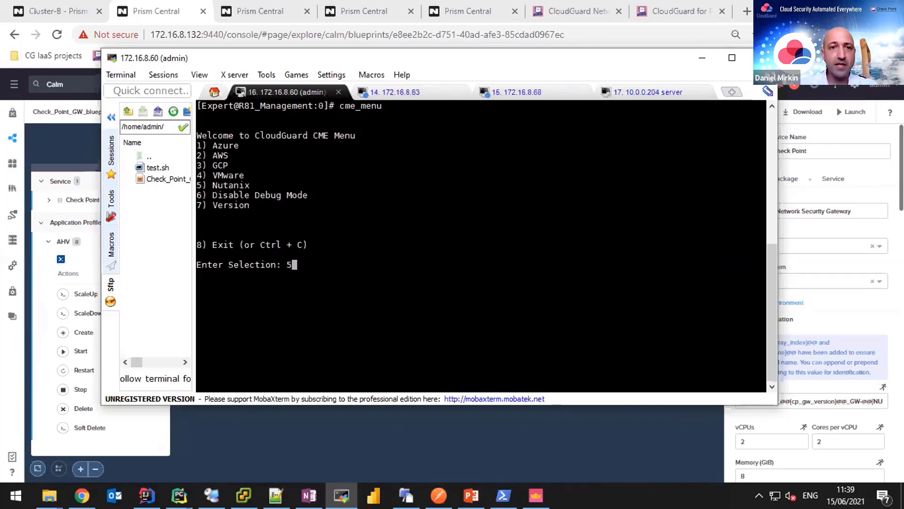
key(Return)
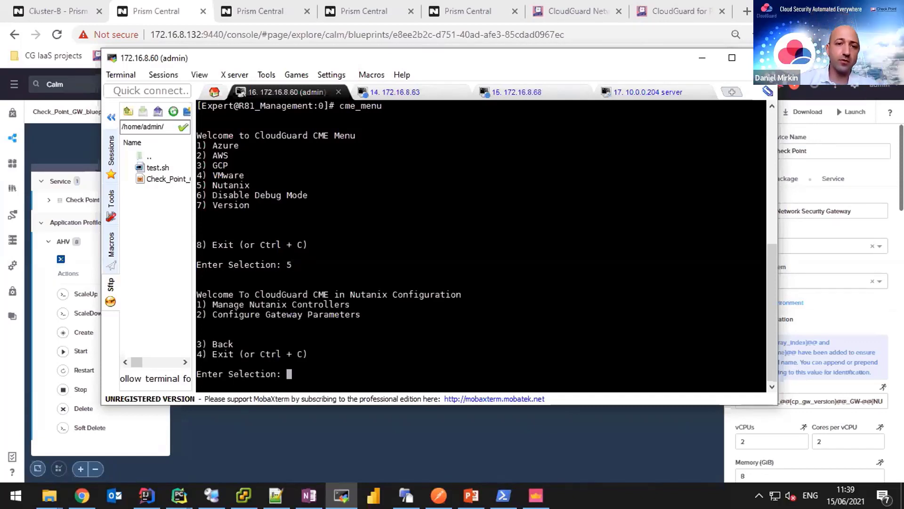
text(1)
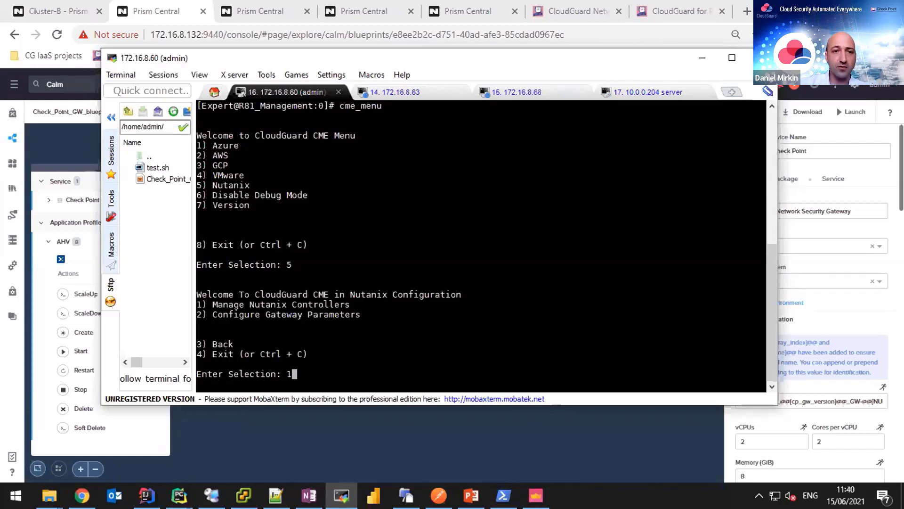
key(Return)
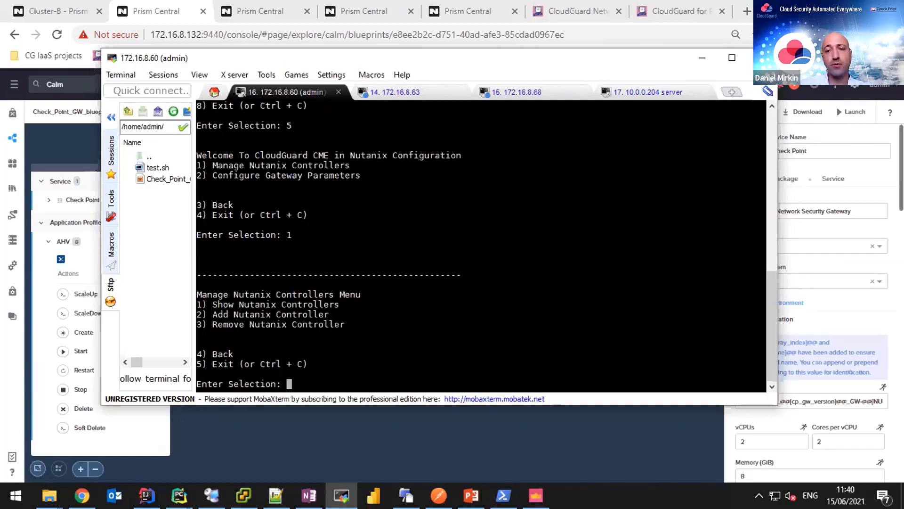
text(1)
key(Return)
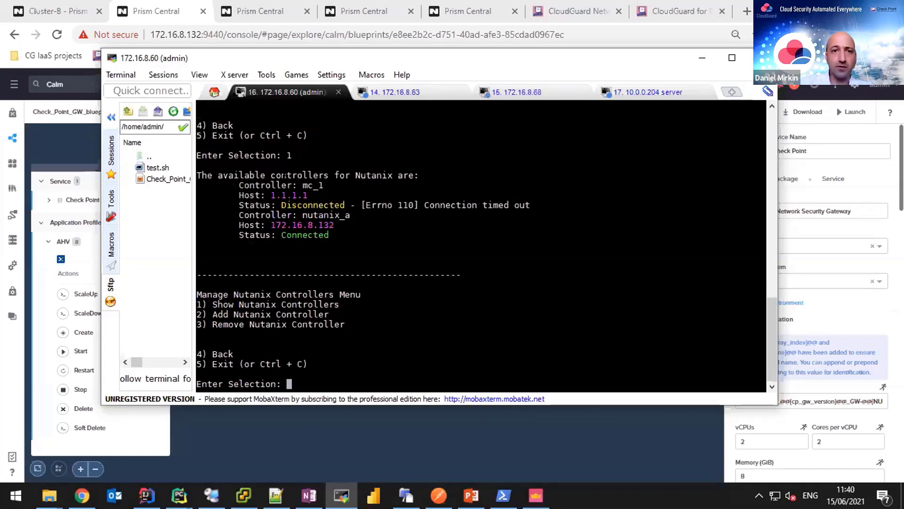
Highlight controller mc_1 and nutanix_a's host address 172.16.8.132 in the listing.
triple_click(312, 186)
double_click(312, 185)
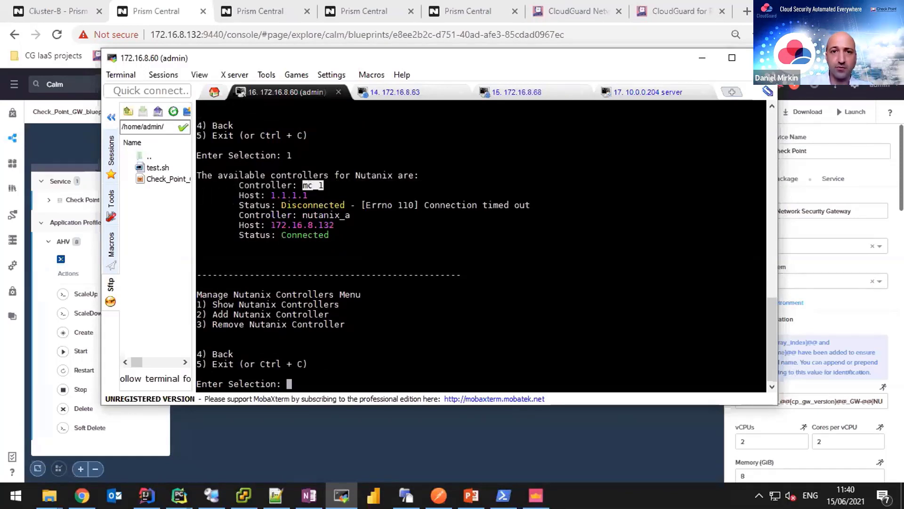
double_click(265, 215)
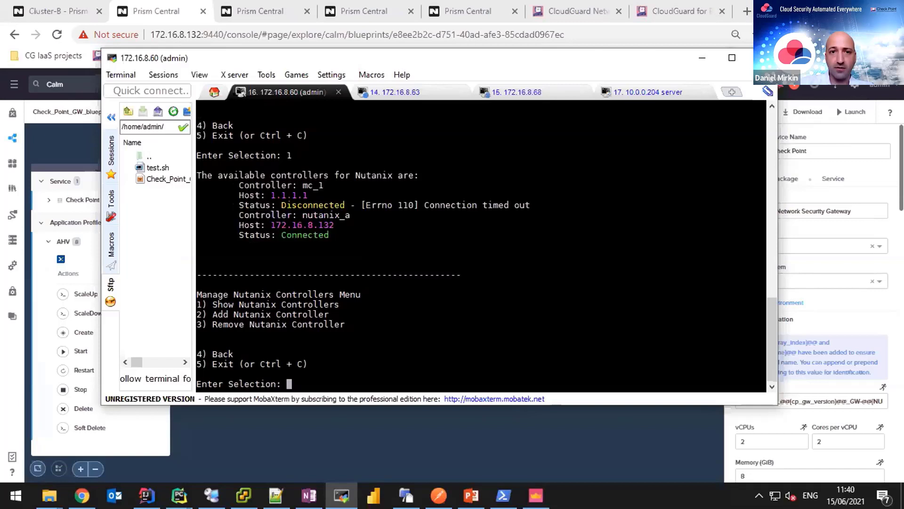
triple_click(300, 225)
double_click(300, 225)
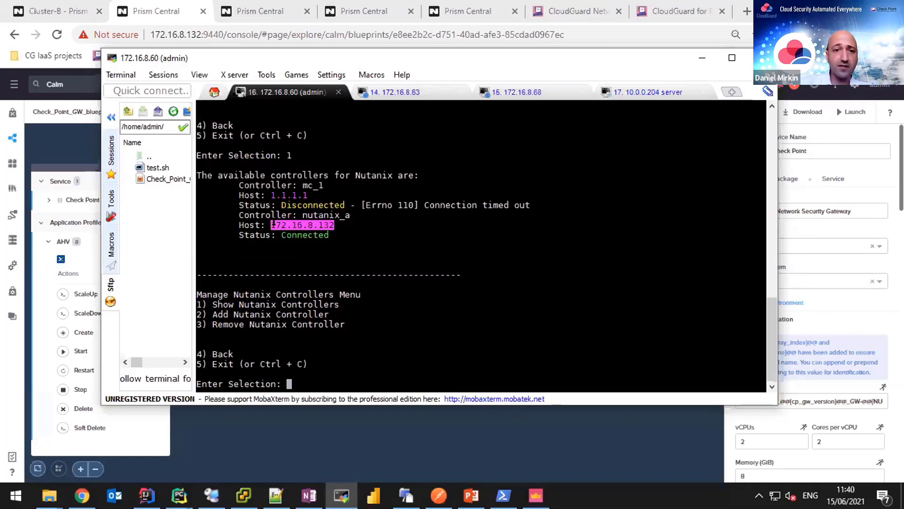
click(272, 224)
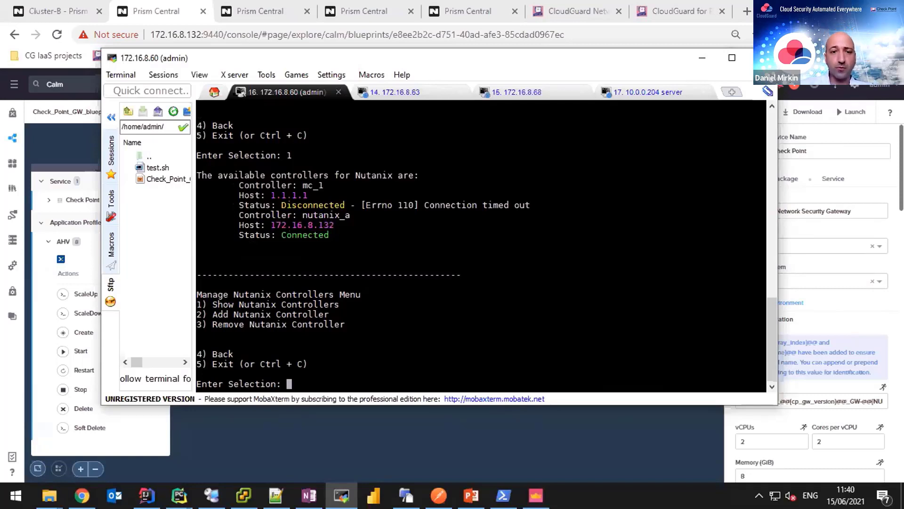
Go back to the Nutanix menu and choose Configure Gateway Parameters (2), then Add Gateway Template (1).
text(4)
key(Return)
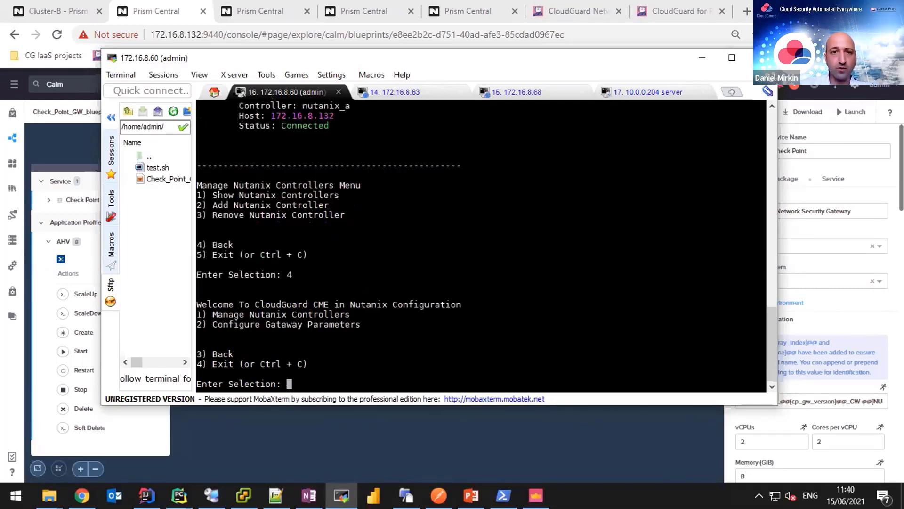
text(1)
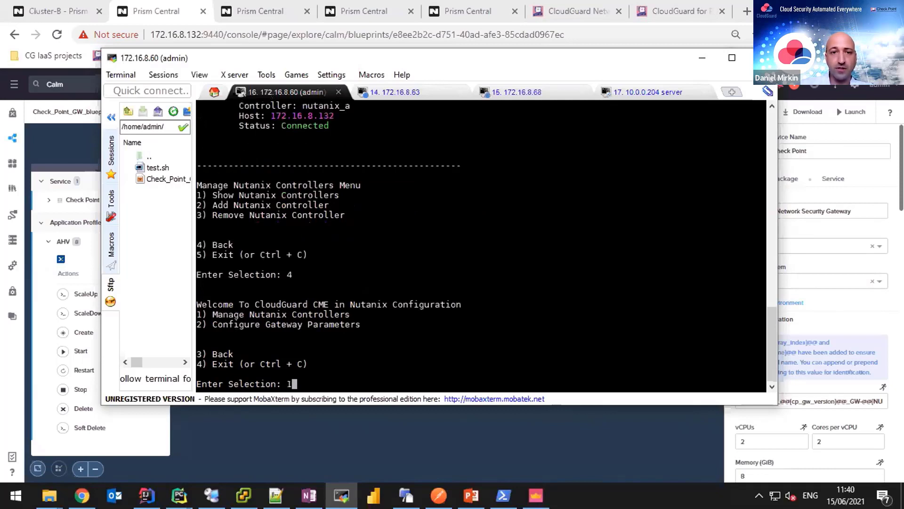
key(BackSpace)
text(2)
key(Return)
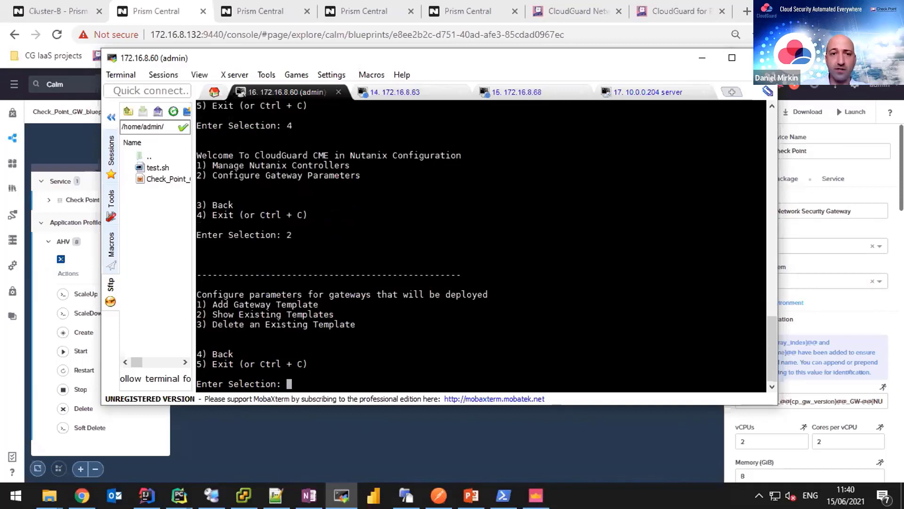
text(1)
key(Return)
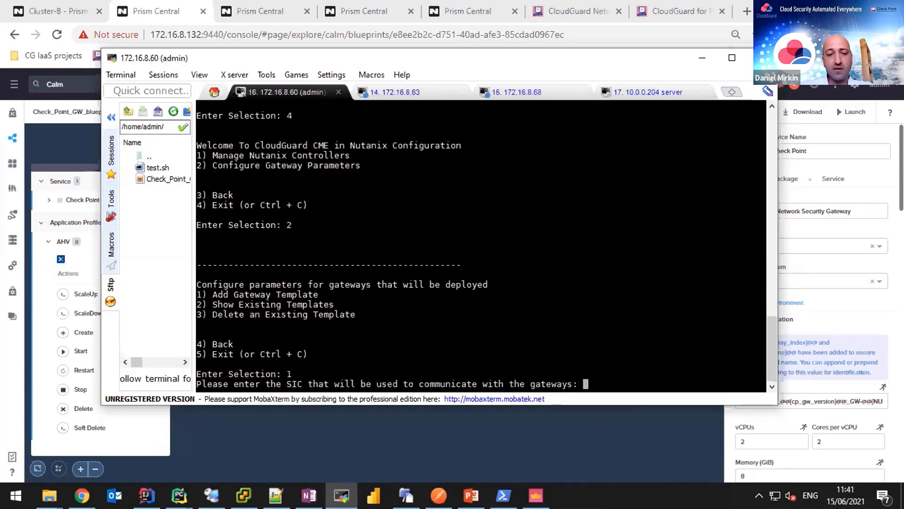
Enter and confirm the SIC key, retrying after a mismatch, and set gateway version R81.
key(Return)
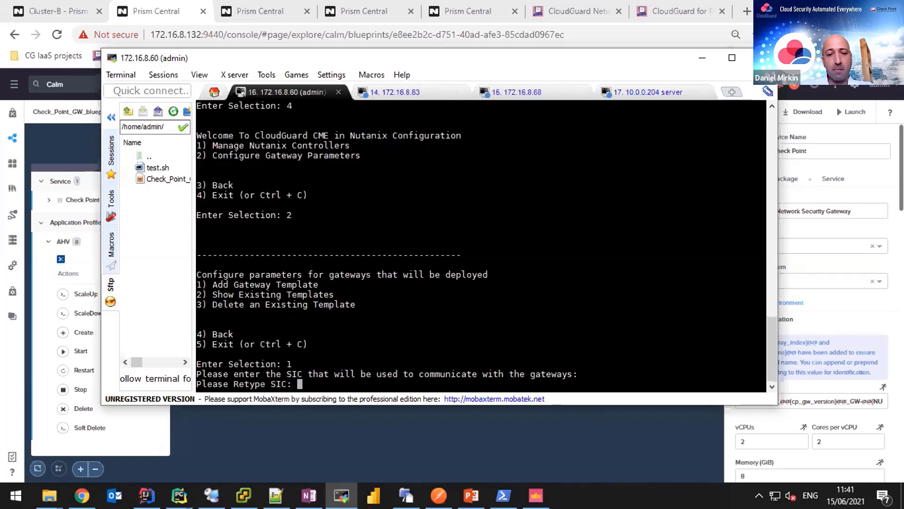
key(Return)
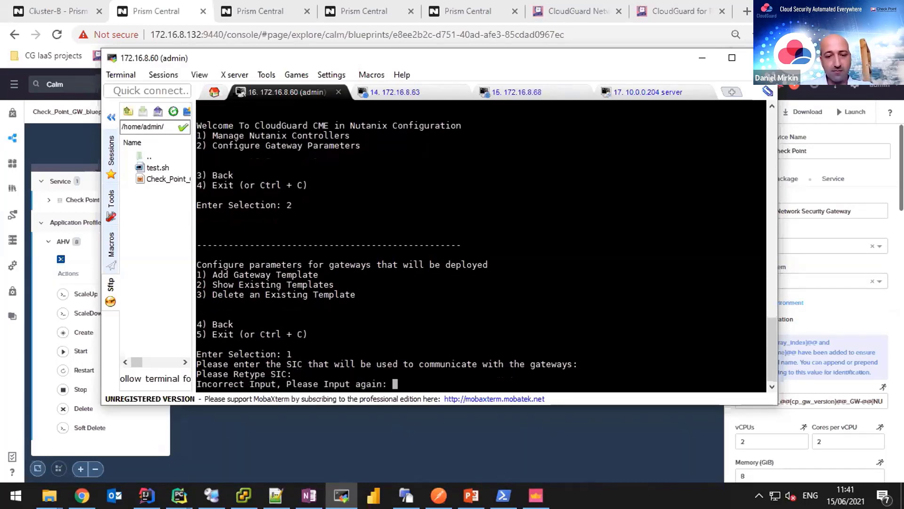
key(Return)
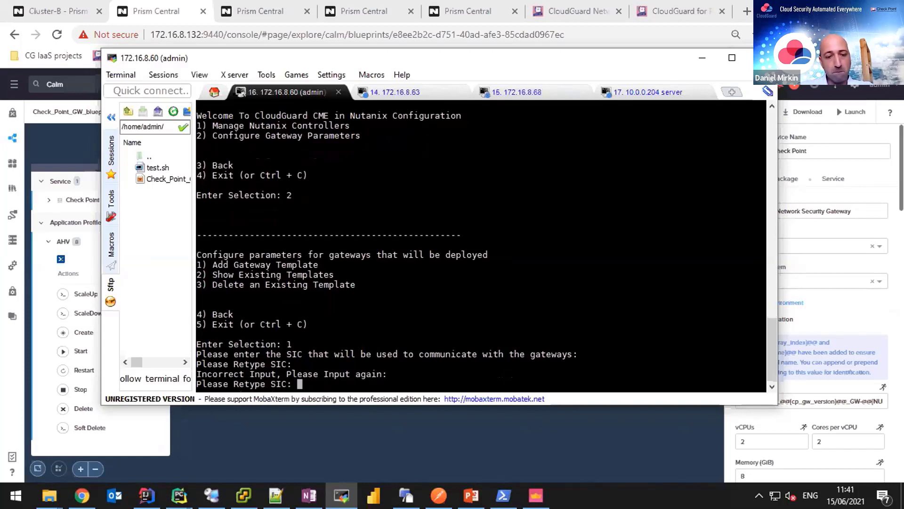
key(Return)
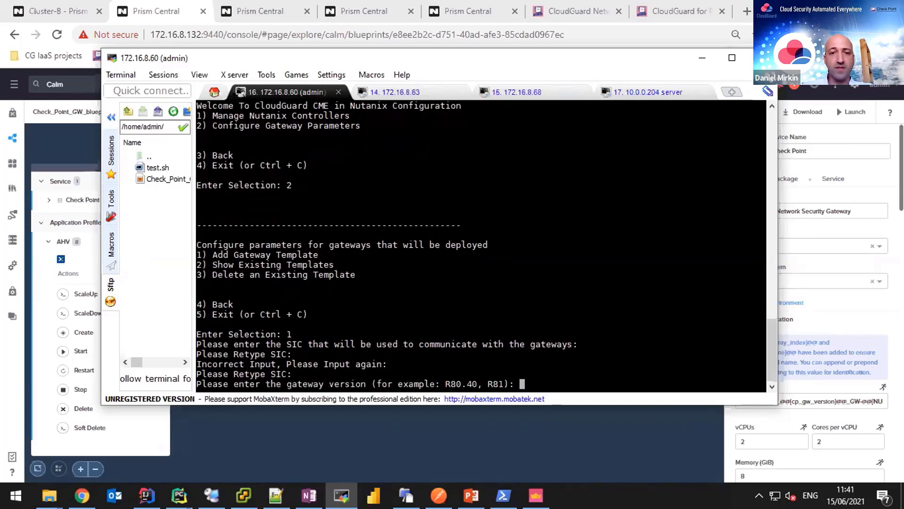
text(R81)
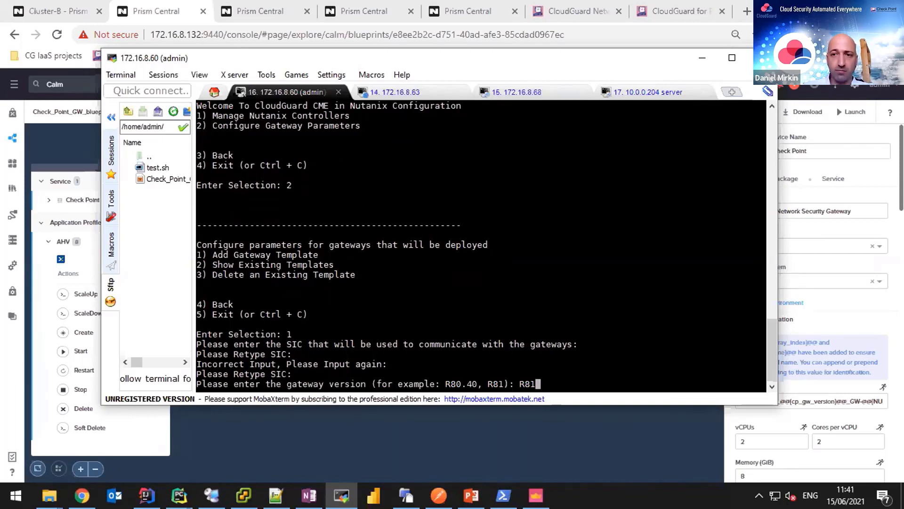
key(Return)
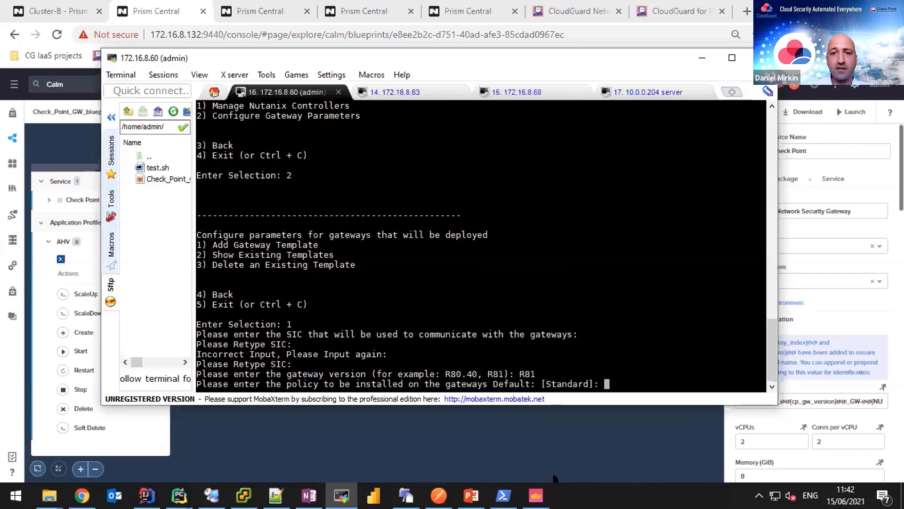
click(536, 495)
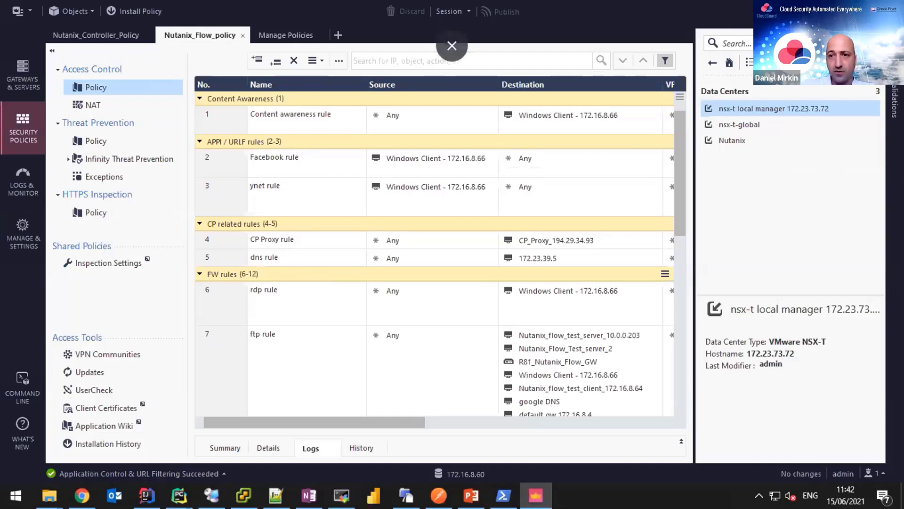
key(alt+Tab)
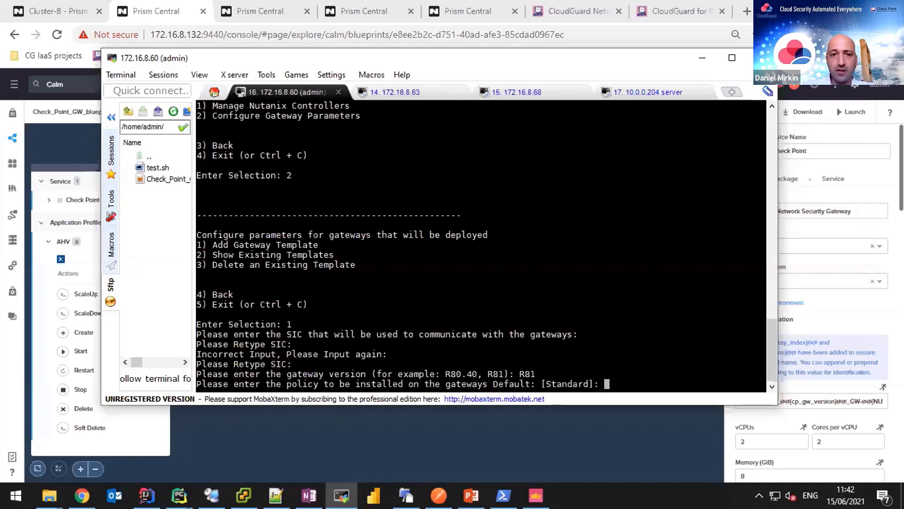
Abort the template with Ctrl+C, rerun cme_menu and show existing templates via Nutanix > 2 > 2.
key(ctrl+c)
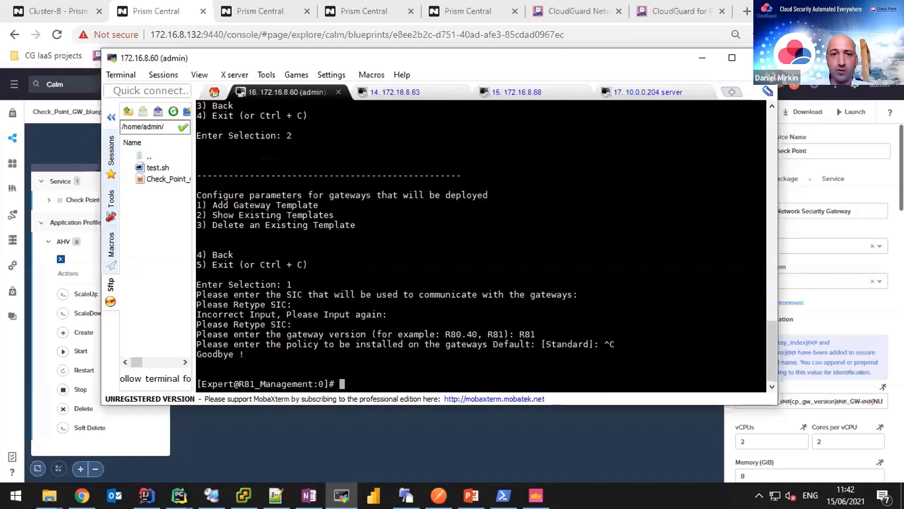
text(cme_menu)
key(Return)
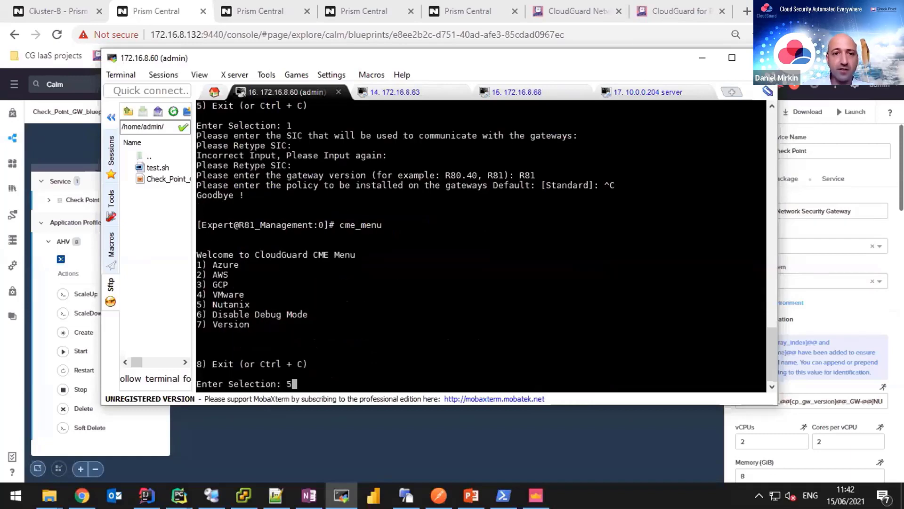
text(5)
key(Return)
text(2)
key(Return)
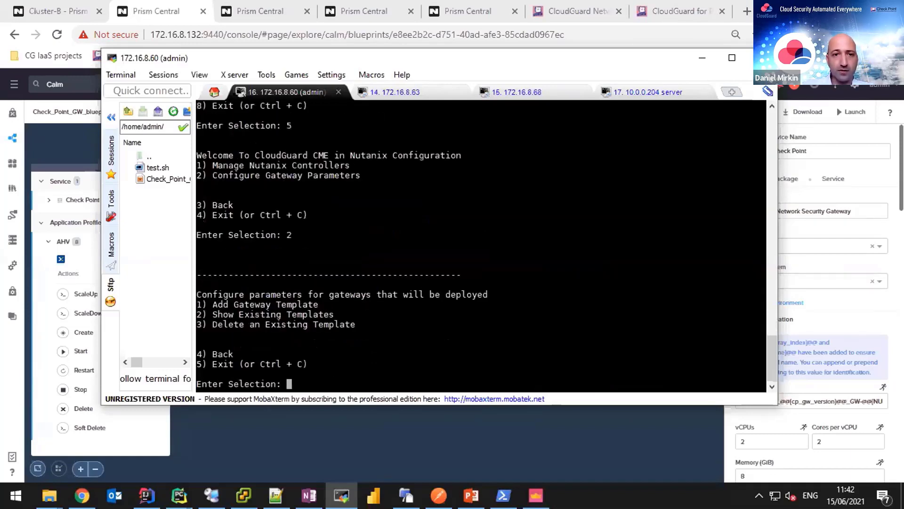
text(2)
key(Return)
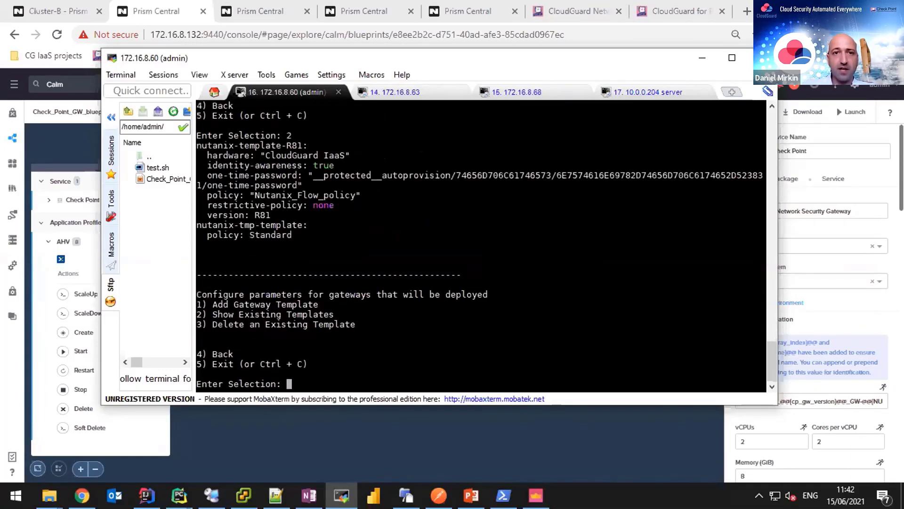
Highlight nutanix-template-R81's name, identity-awareness setting and Nutanix_Flow_policy line.
drag(198, 136, 297, 145)
click(297, 146)
drag(197, 151, 287, 137)
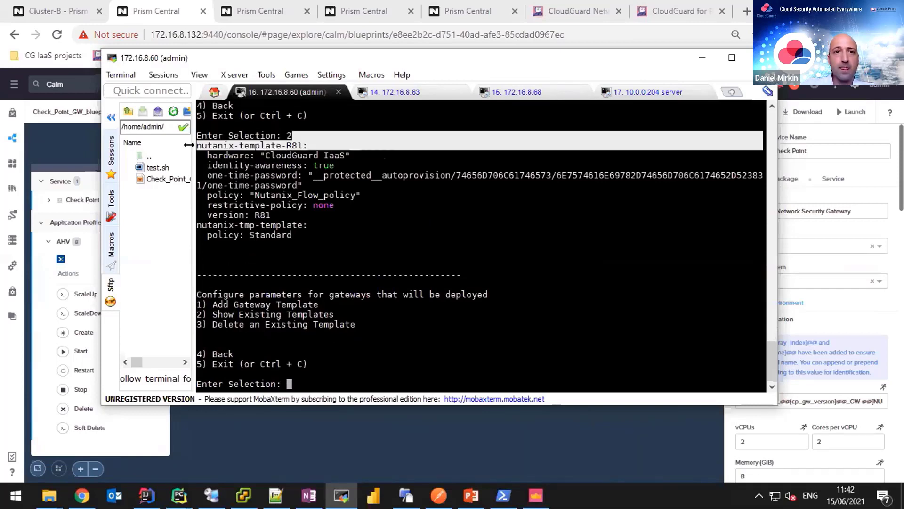
click(203, 137)
double_click(207, 146)
click(224, 153)
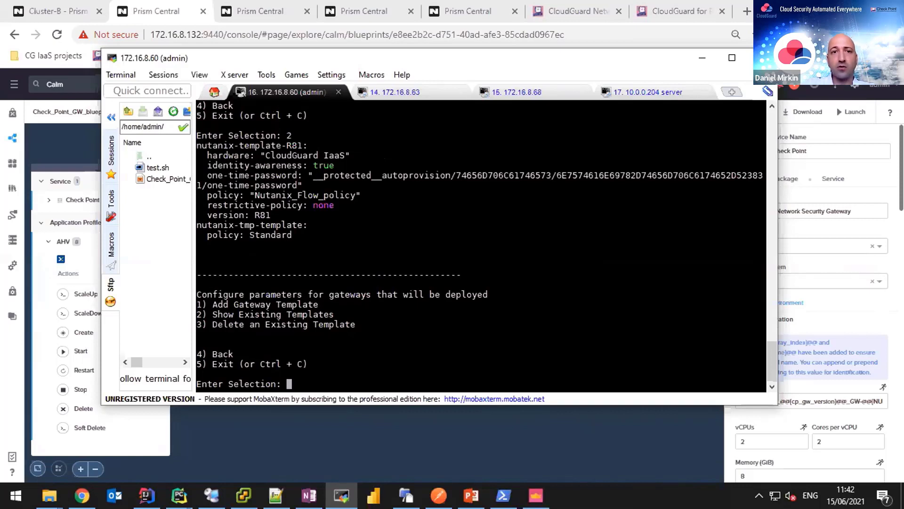
drag(202, 165, 282, 166)
double_click(424, 155)
triple_click(330, 194)
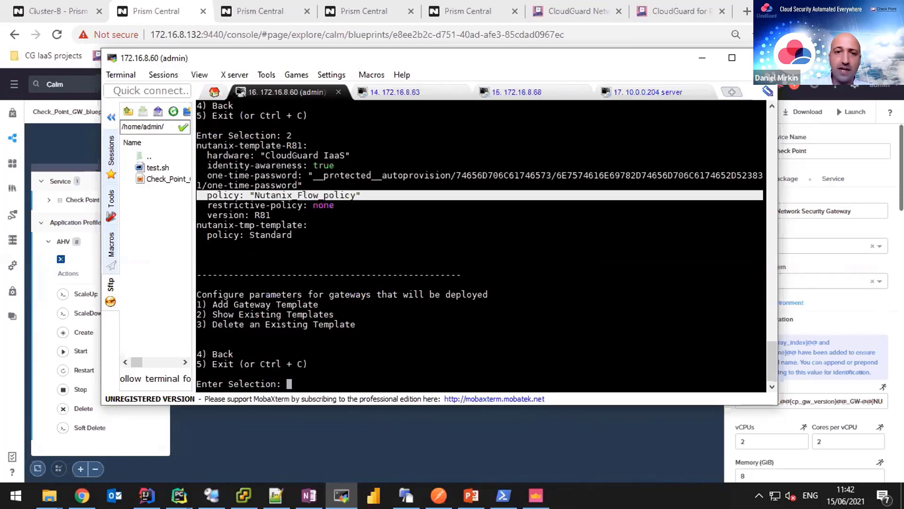
click(330, 194)
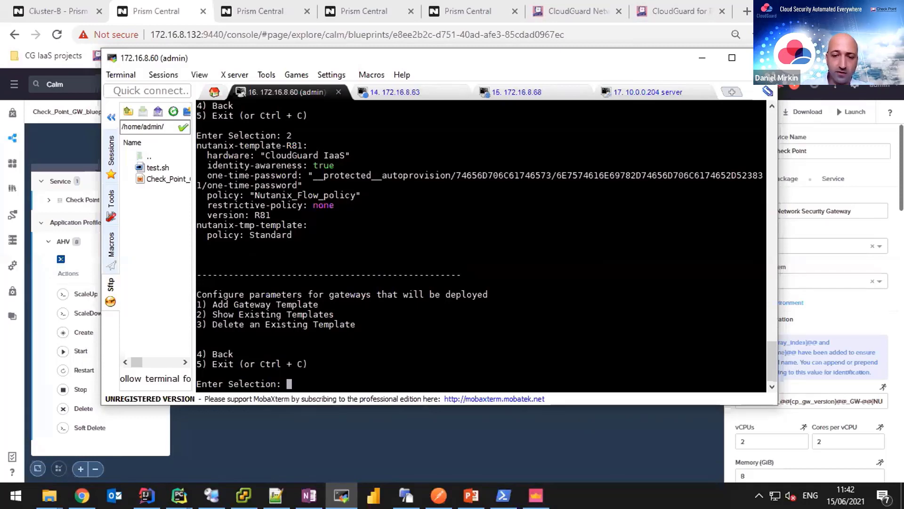
Exit the CME menu with option 5.
text(4)
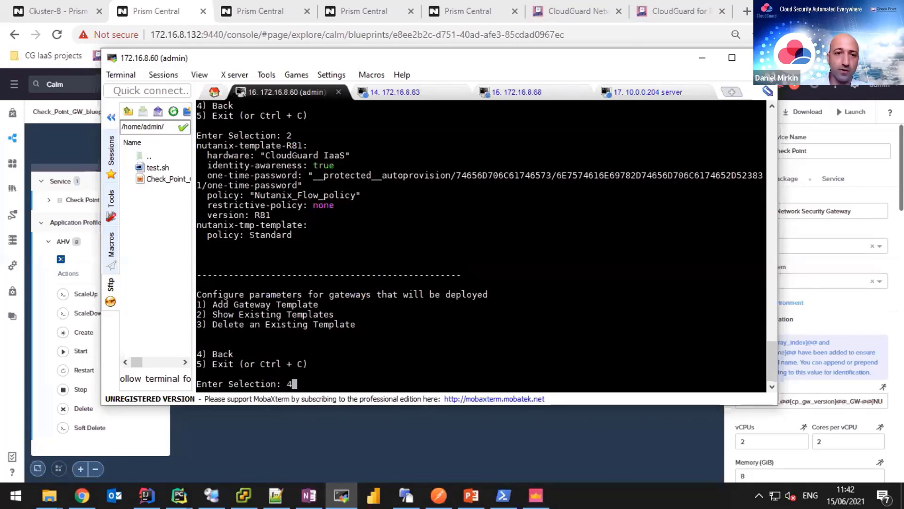
key(BackSpace)
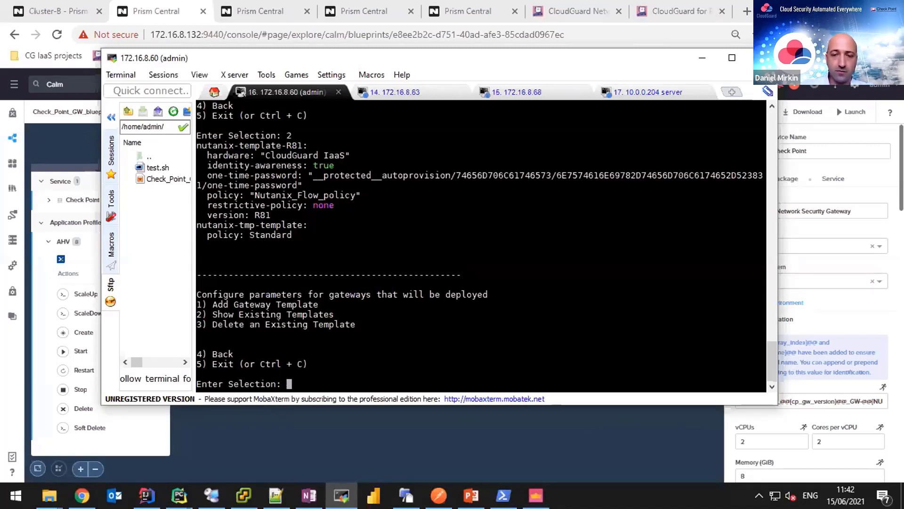
text(5)
key(Return)
key(Return)
key(Return)
key(Return)
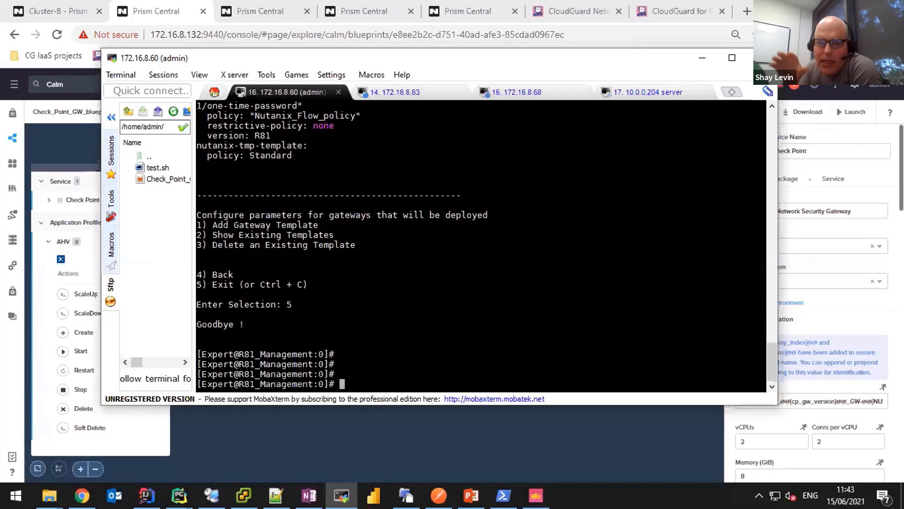
Show the Calm Check_Point_GW_blueprint in Chrome, then return to SmartConsole's Nutanix_Flow_policy rules.
click(608, 451)
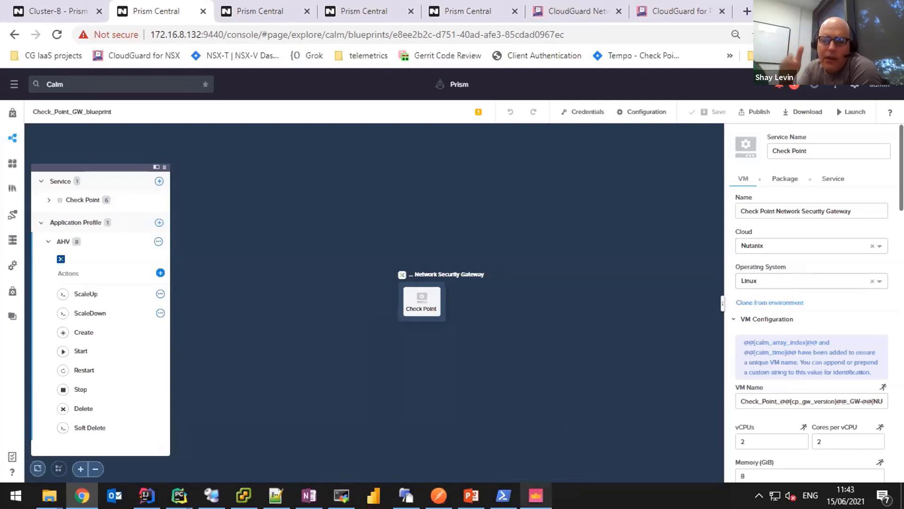
click(536, 495)
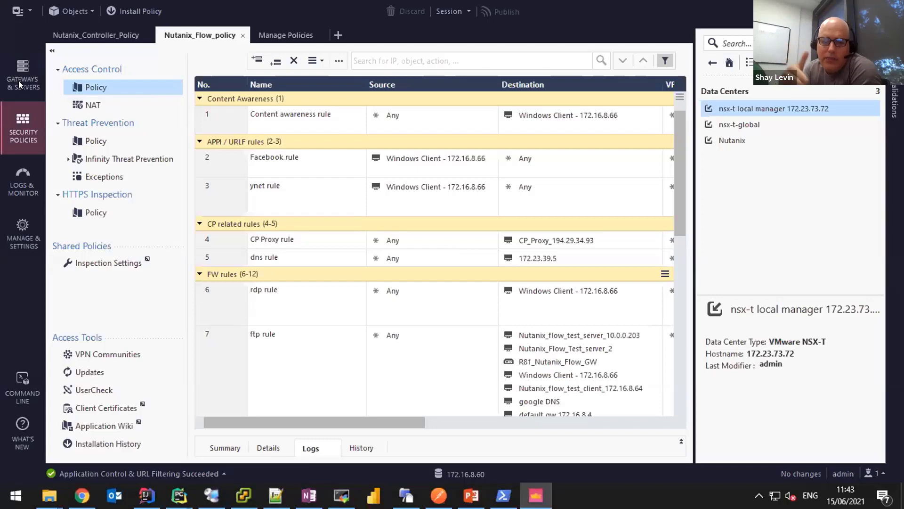
Switch to Gateways & Servers with Ctrl+1 and select the Nutanix data center (172.16.8.132).
key(ctrl+1)
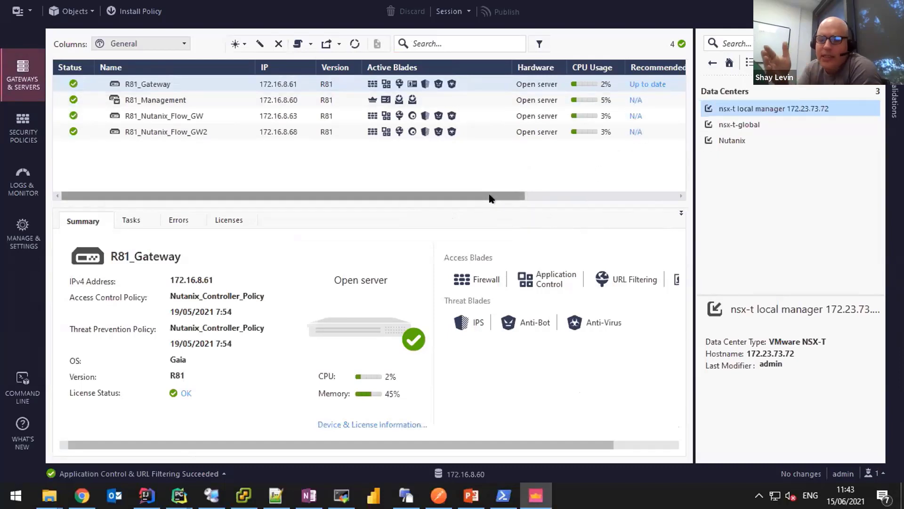
click(726, 140)
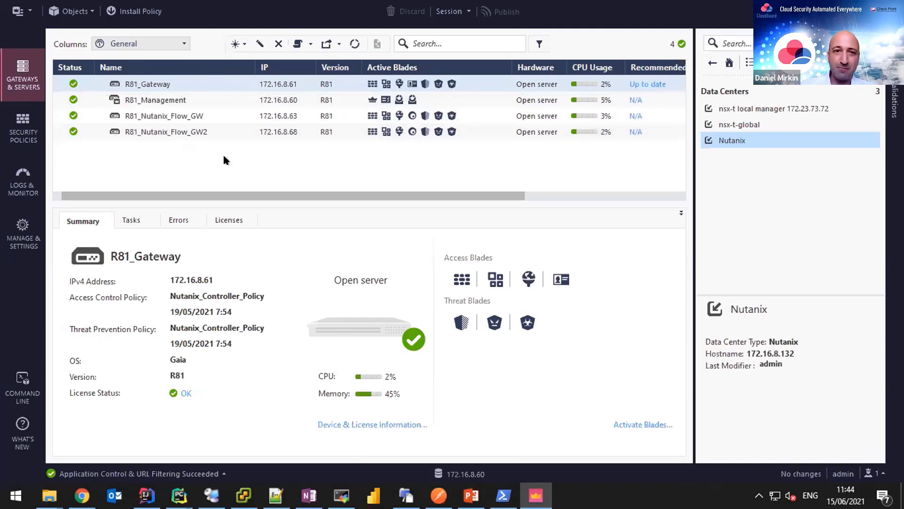
Select R81_Nutanix_Flow_GW2 to see its Nutanix_Flow_policy summary, then go back to the Calm blueprint.
click(202, 130)
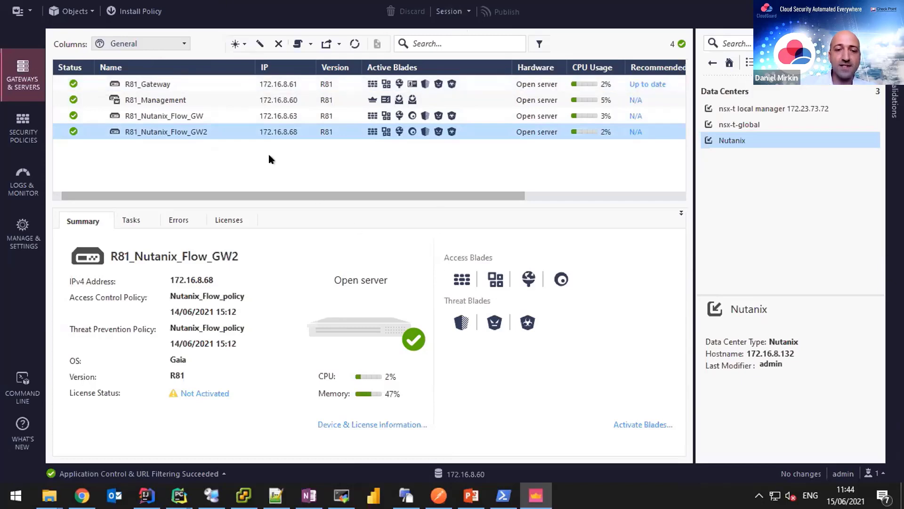
click(81, 495)
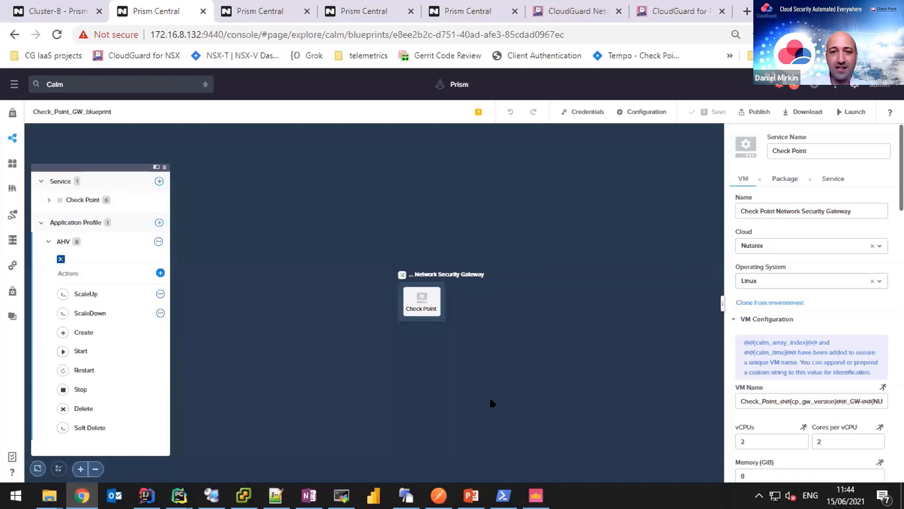
click(536, 495)
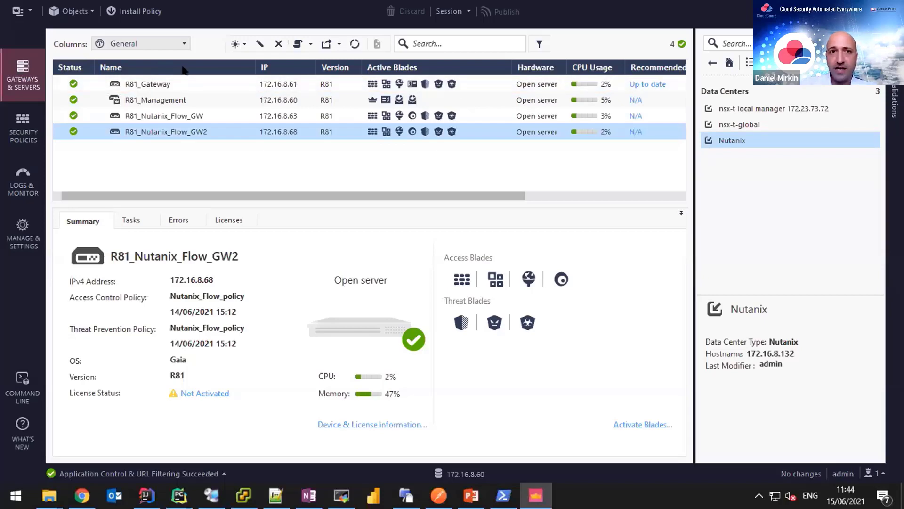
mouse_move(504, 393)
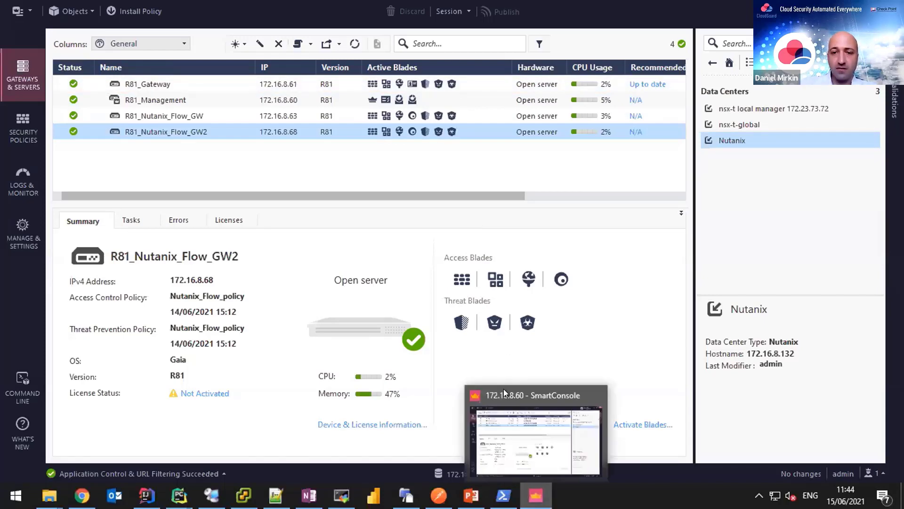
key(alt+Tab)
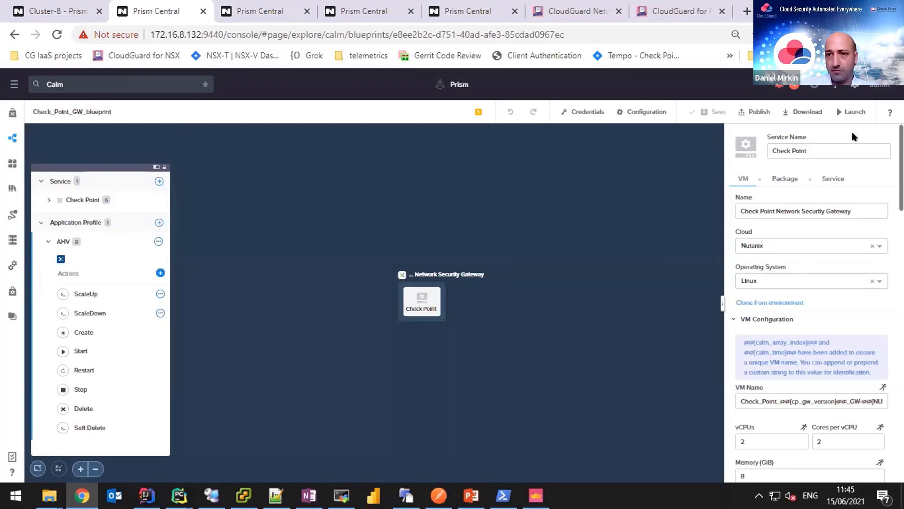
click(851, 112)
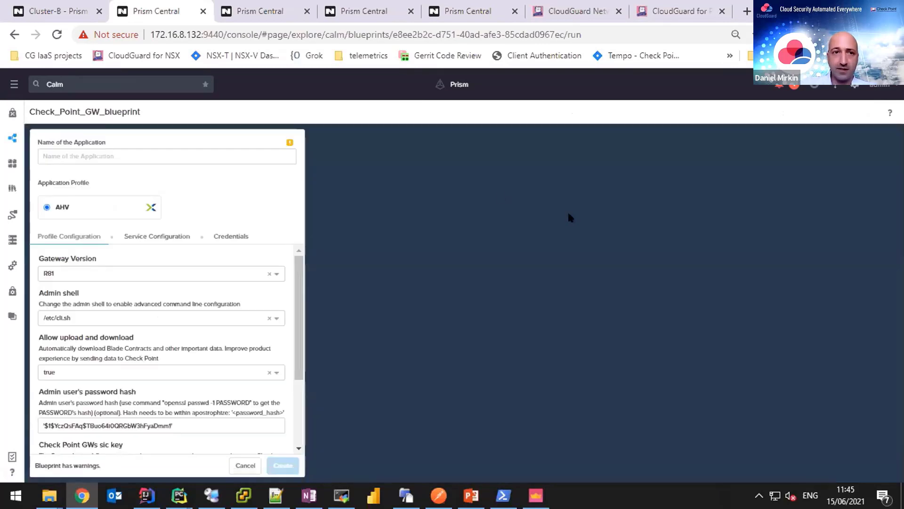
click(193, 156)
click(162, 170)
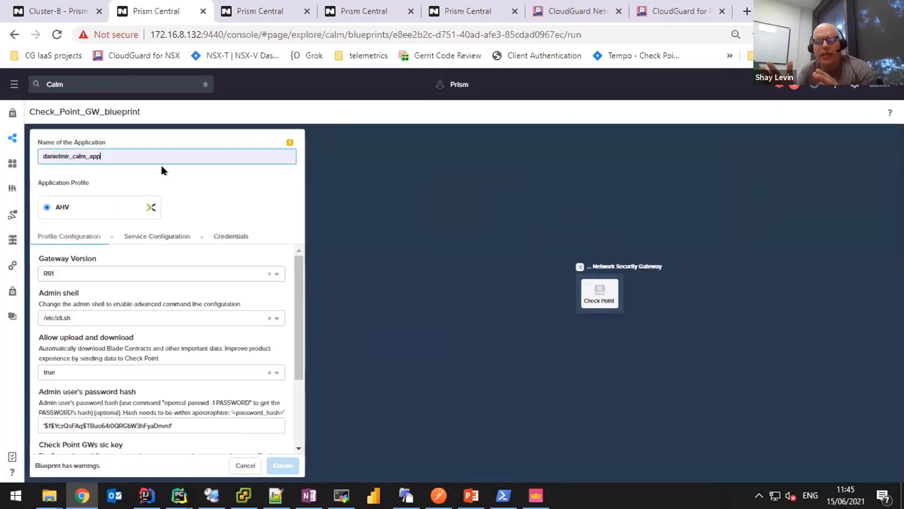
click(194, 184)
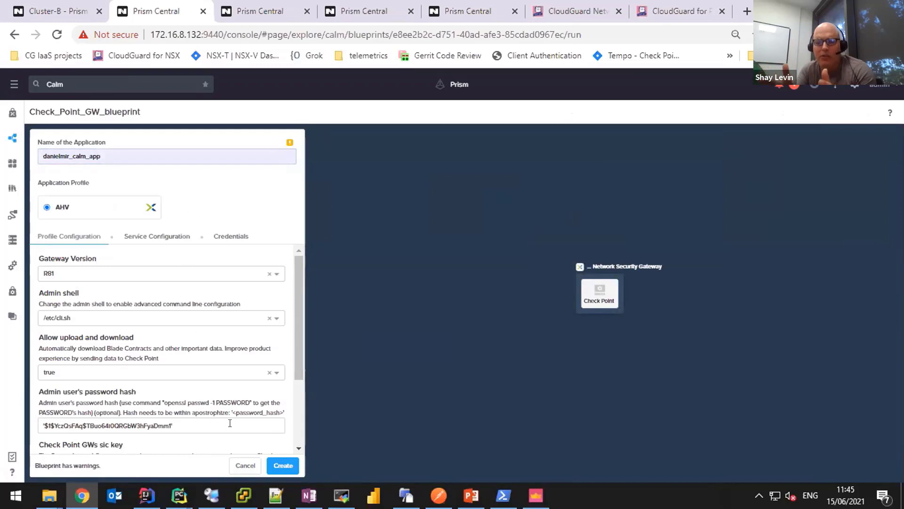
click(239, 466)
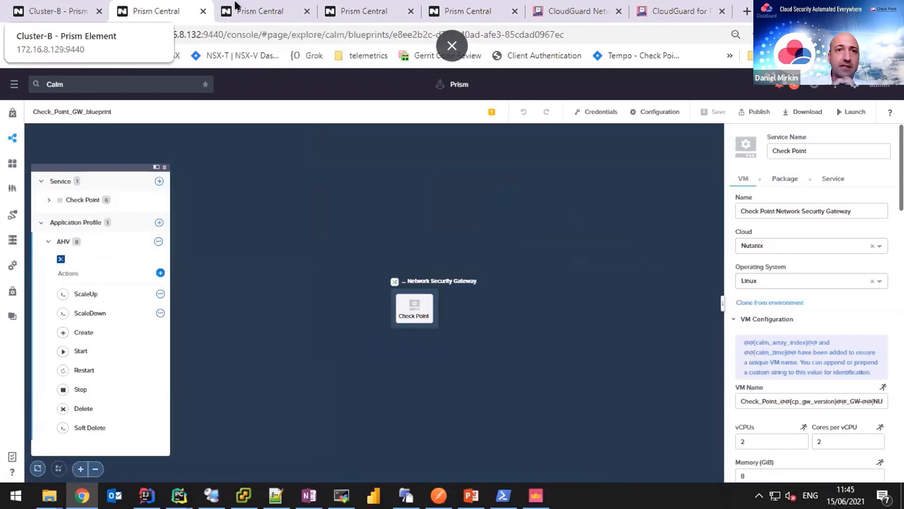
Go from the Prism Central VMs list to the Images list and start adding a new image.
click(256, 8)
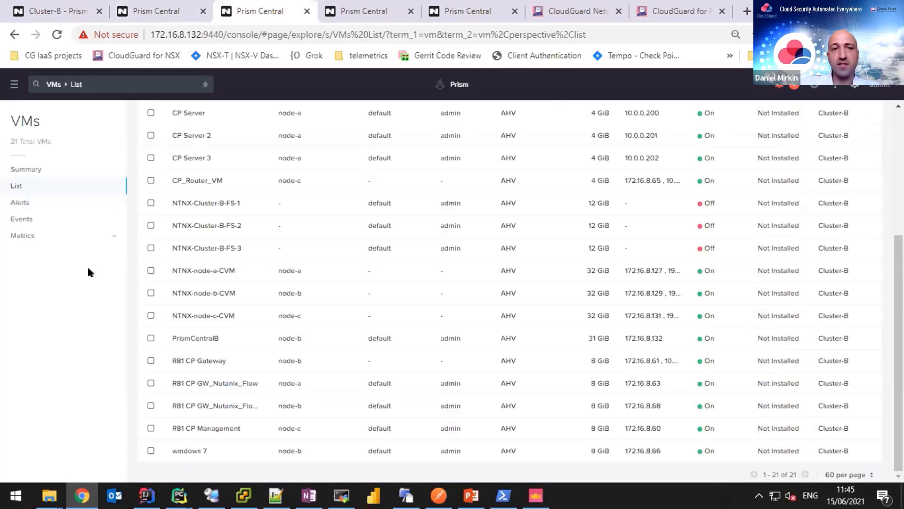
click(11, 84)
mouse_move(60, 235)
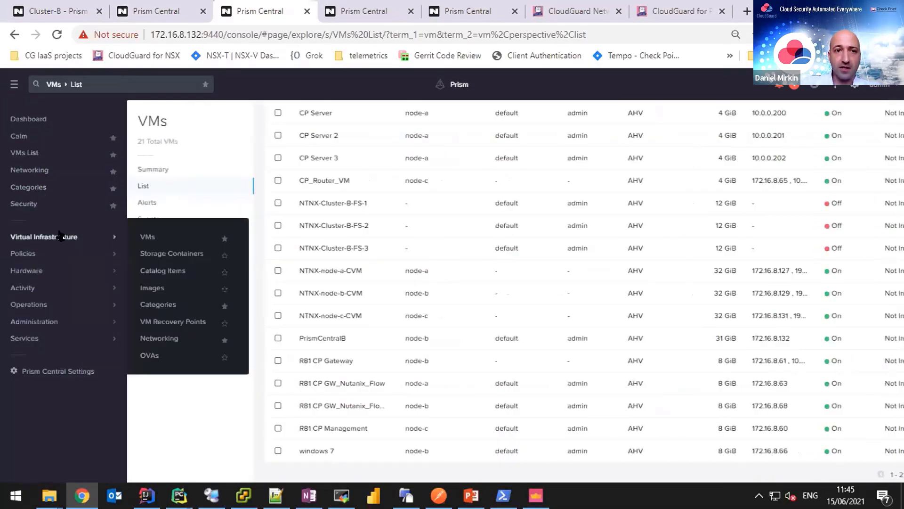
click(158, 287)
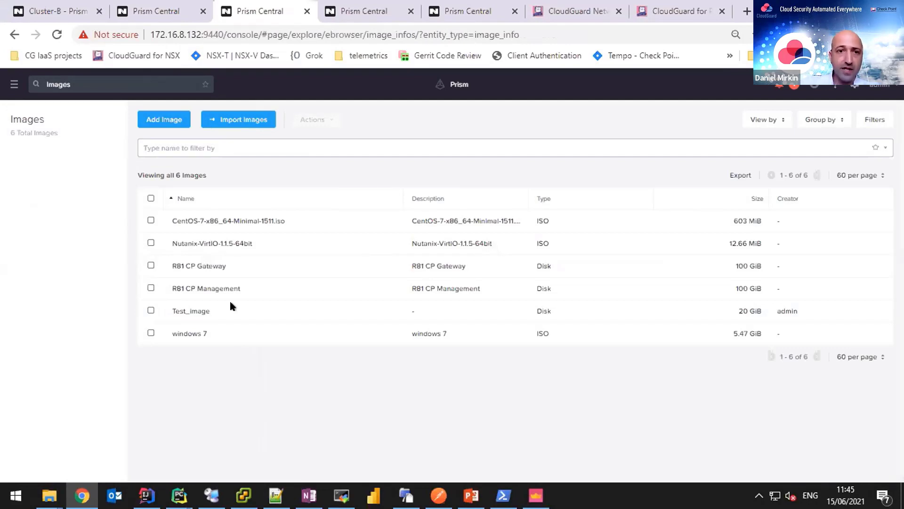
click(175, 122)
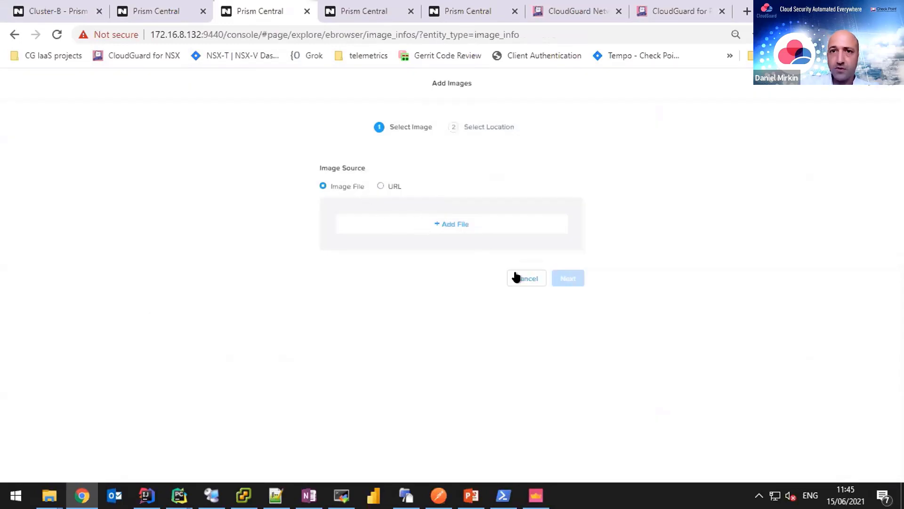
Quit the Add Images wizard without uploading anything and switch to the CloudGuard support article.
click(529, 279)
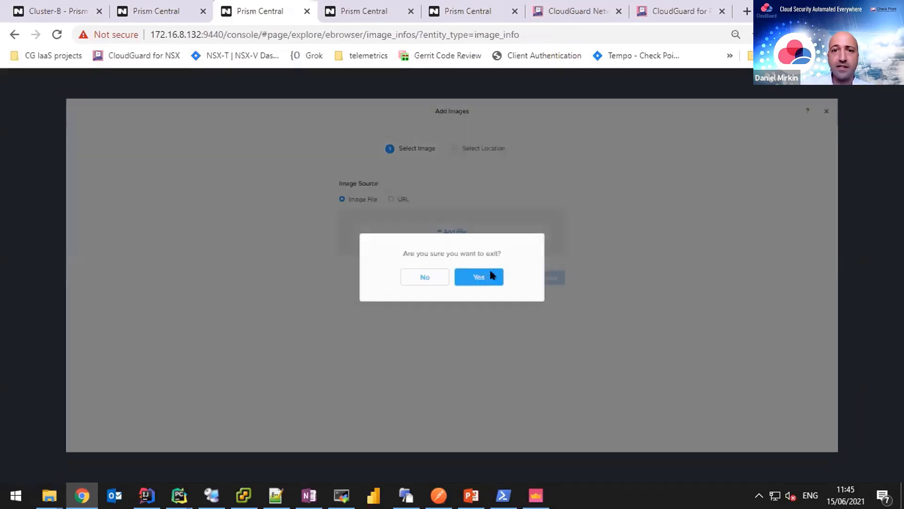
click(490, 275)
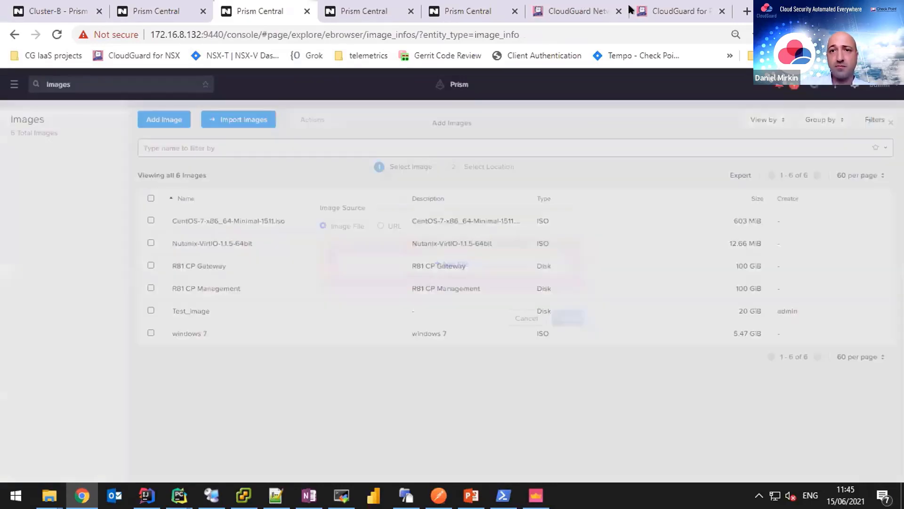
click(627, 10)
In sk158292, find the R81 OpenStack / Nutanix AHV / KVM gateway image row, then return to Prism Central Images.
click(666, 10)
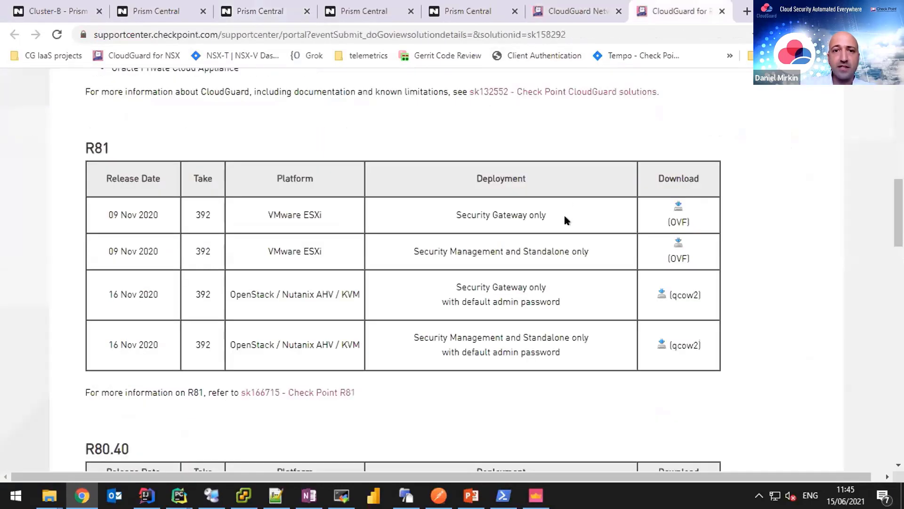
scroll(579, 250, up, 10)
scroll(578, 245, up, 3)
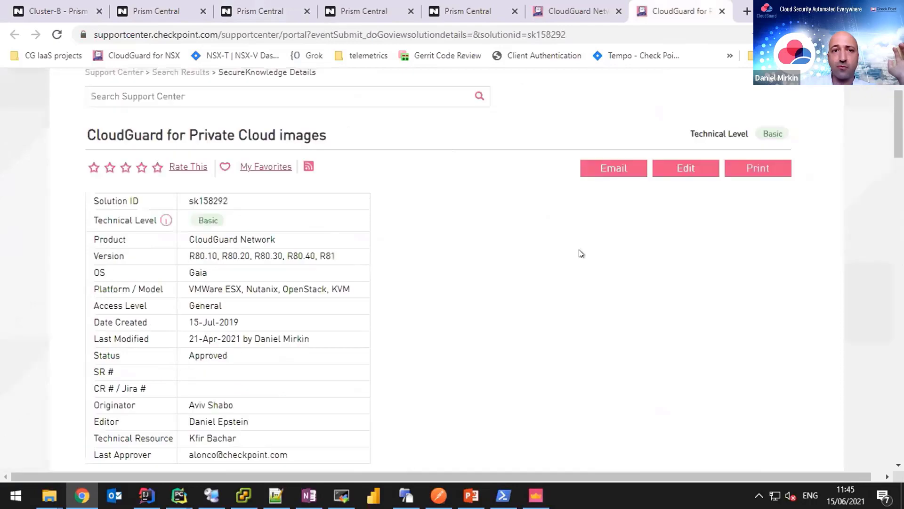
scroll(580, 254, down, 3)
scroll(518, 235, up, 3)
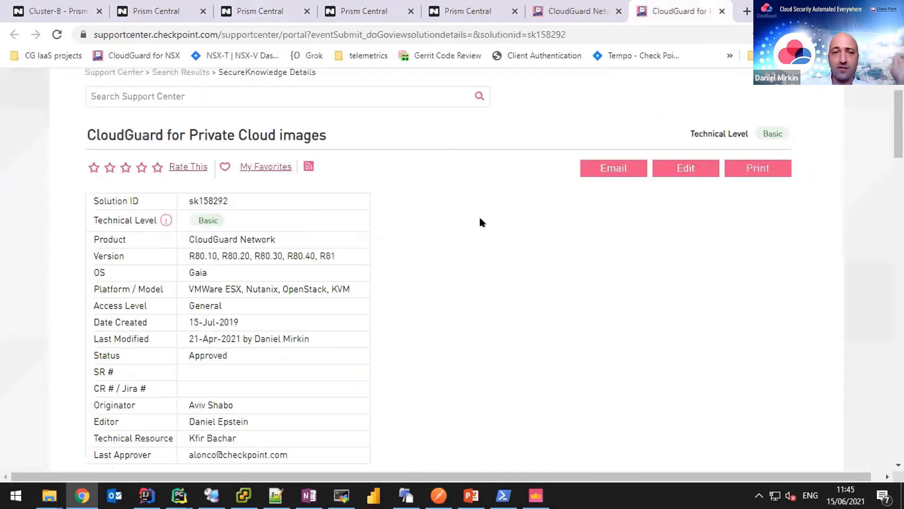
scroll(495, 295, down, 8)
scroll(505, 311, down, 2)
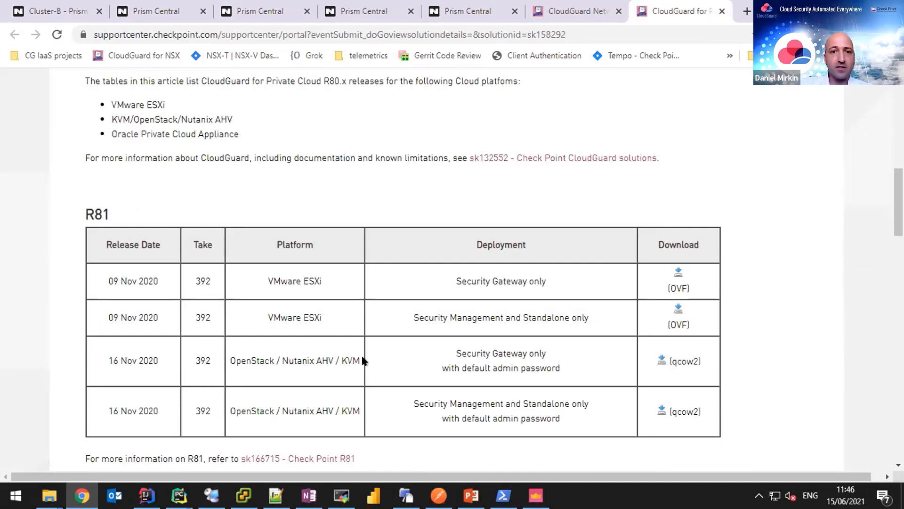
drag(361, 360, 228, 361)
click(517, 349)
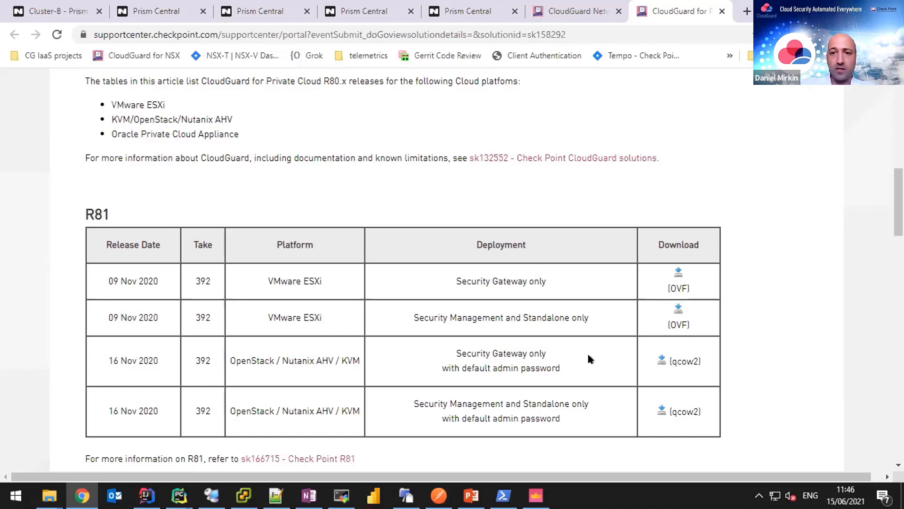
click(252, 10)
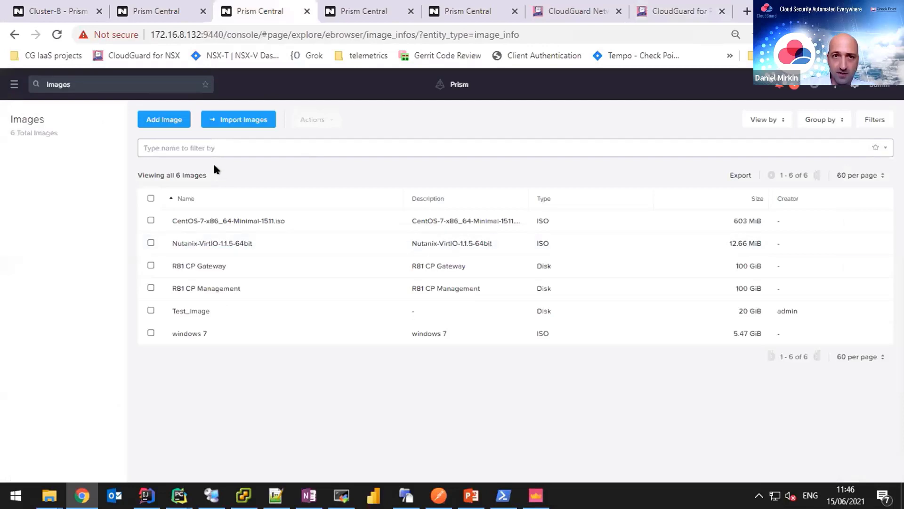
Scroll Check_Point_GW_blueprint's gateway VM panel down to its R81 CP Gateway disk and back.
click(155, 9)
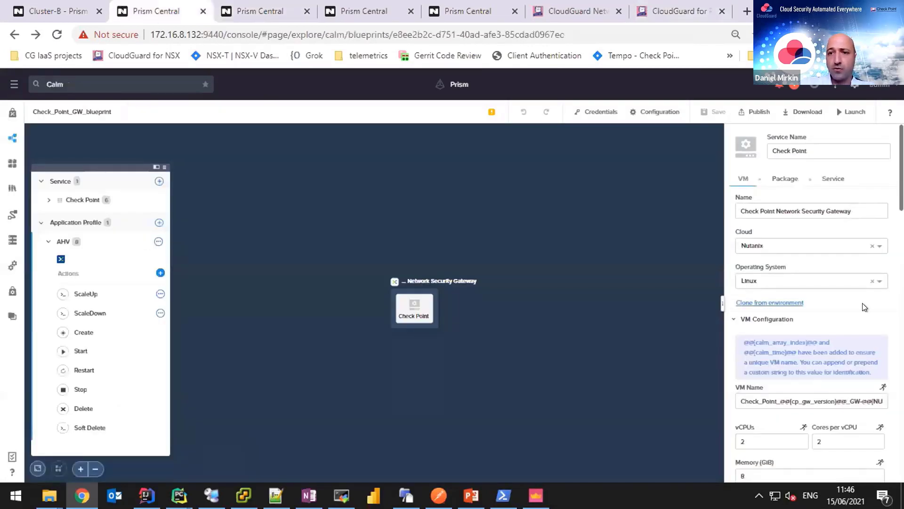
scroll(866, 296, down, 2)
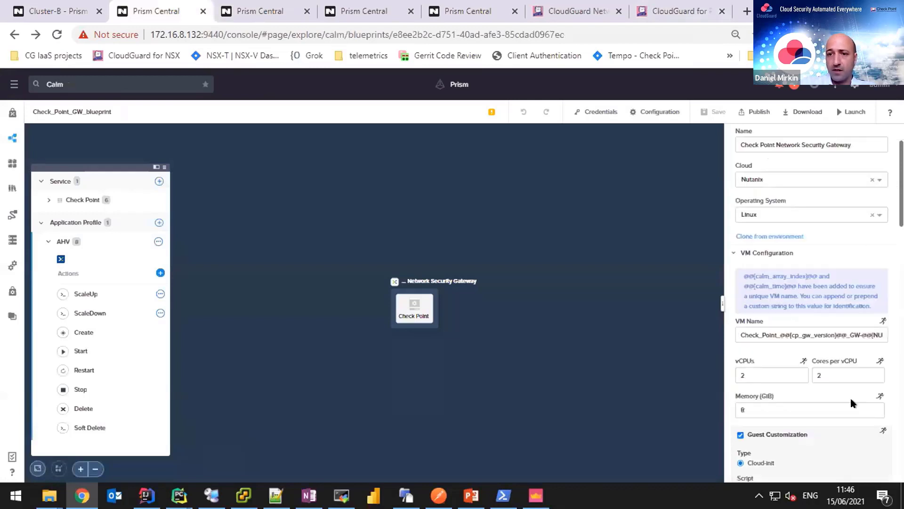
scroll(851, 399, down, 4)
scroll(872, 407, down, 5)
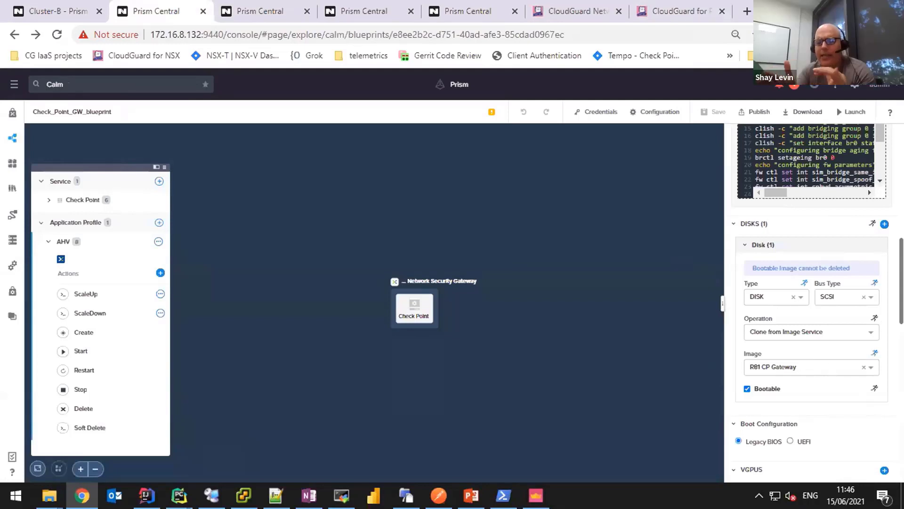
scroll(810, 301, up, 10)
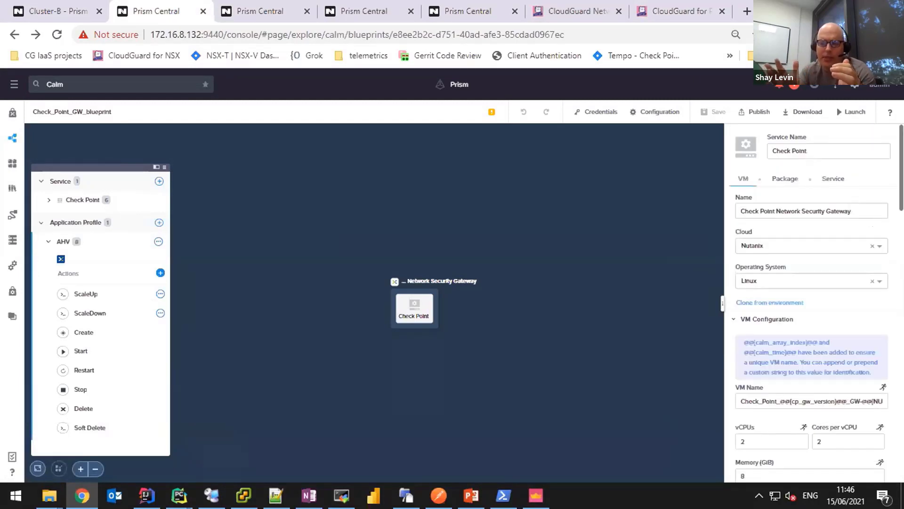
click(12, 146)
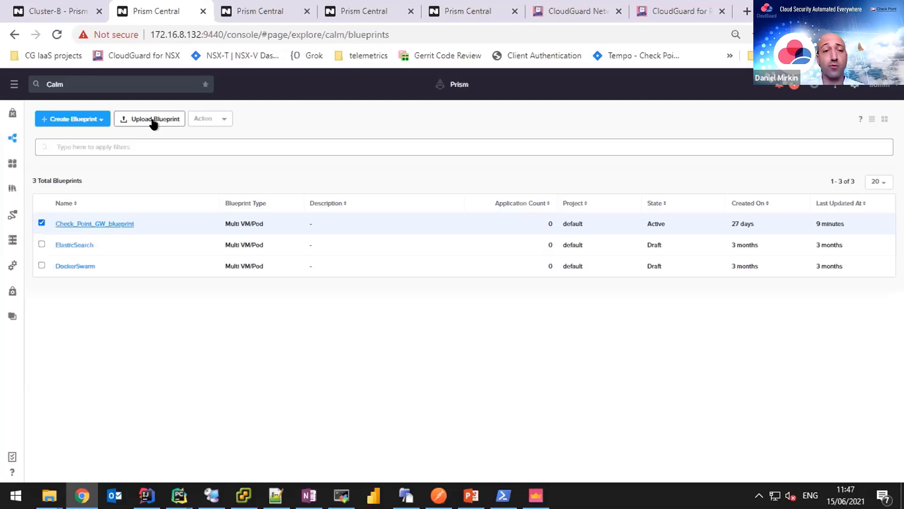
click(157, 119)
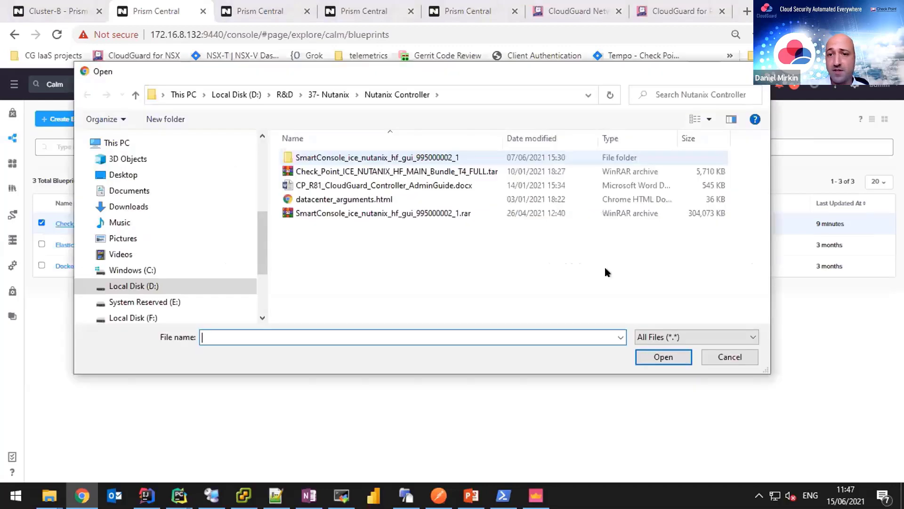
click(737, 358)
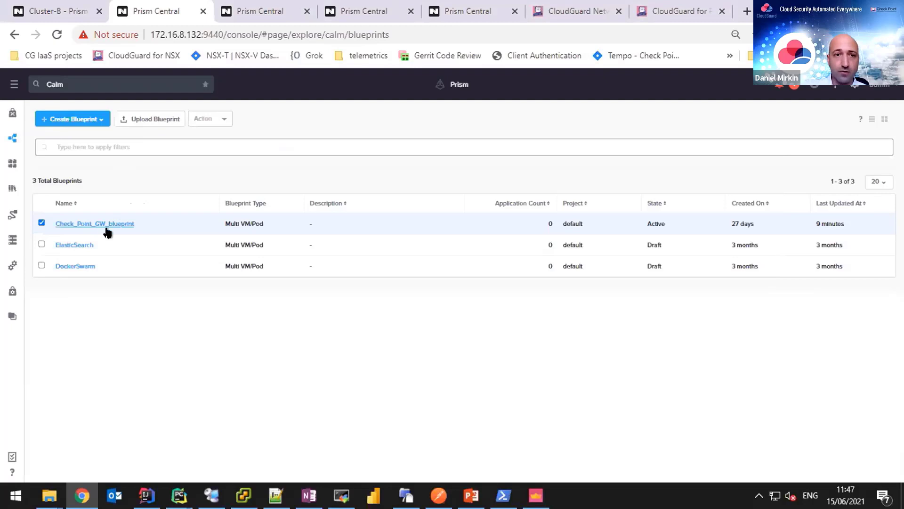
click(121, 224)
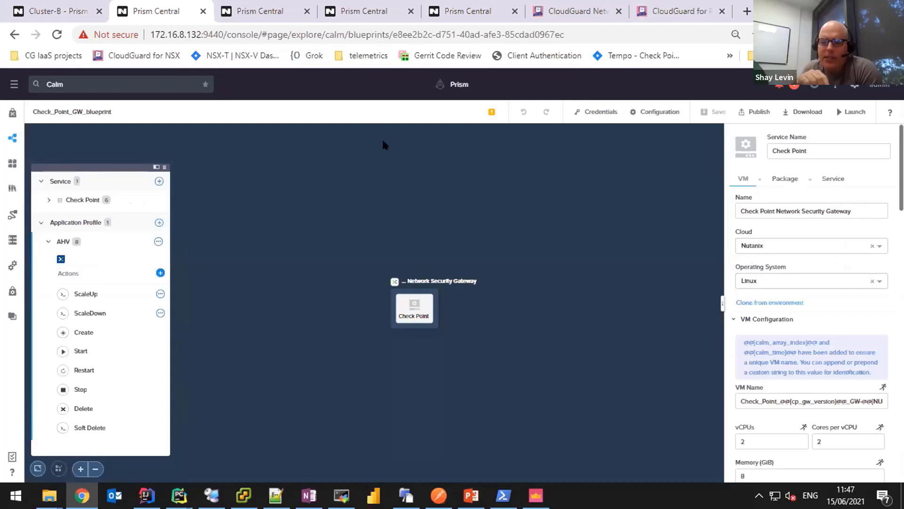
Open the CloudGuard Network Security for Nutanix article sk173224 and mark its ID and title.
click(589, 11)
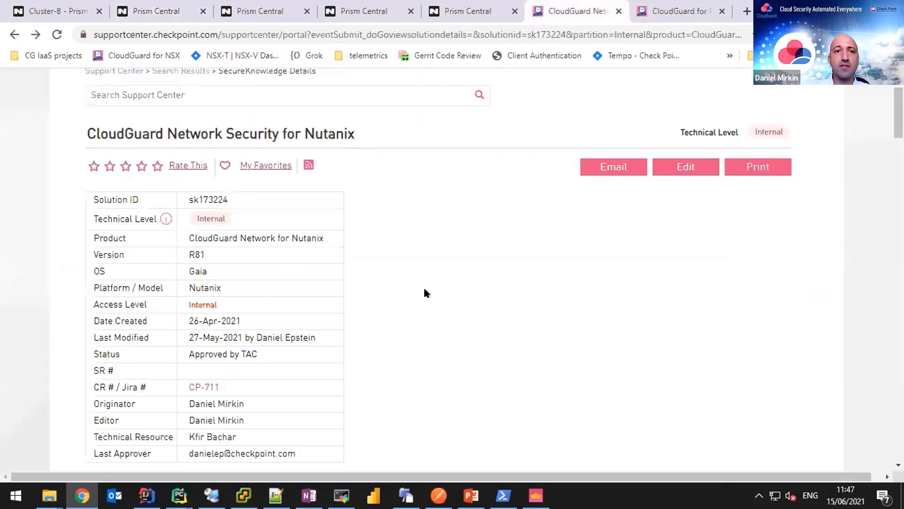
double_click(215, 199)
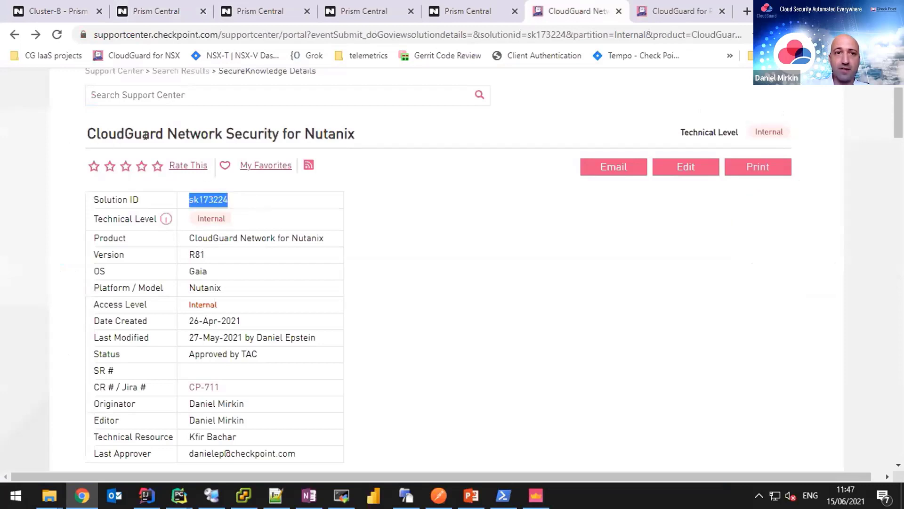
drag(85, 134, 425, 134)
click(426, 134)
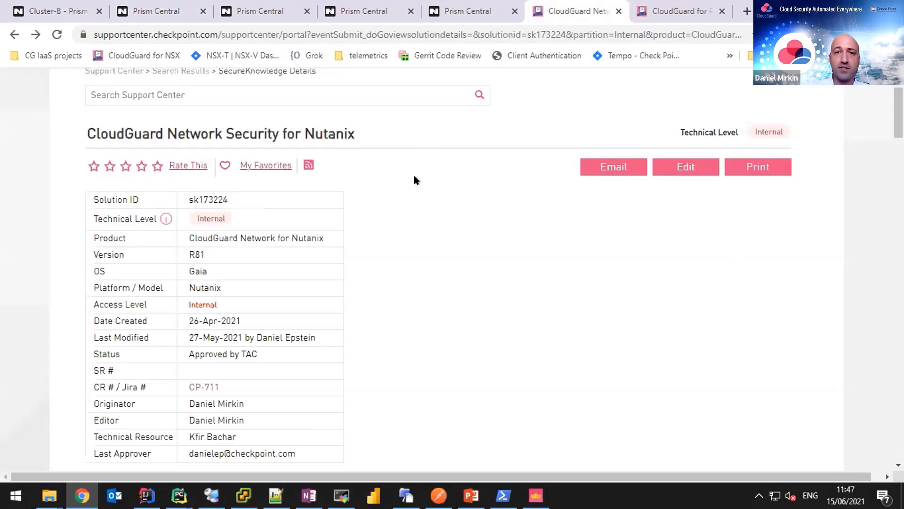
Expand section (5)'s gateway deployment instructions and locate the Nutanix Calm gateway blueprint JSON download.
scroll(445, 302, up, 2)
scroll(589, 289, down, 4)
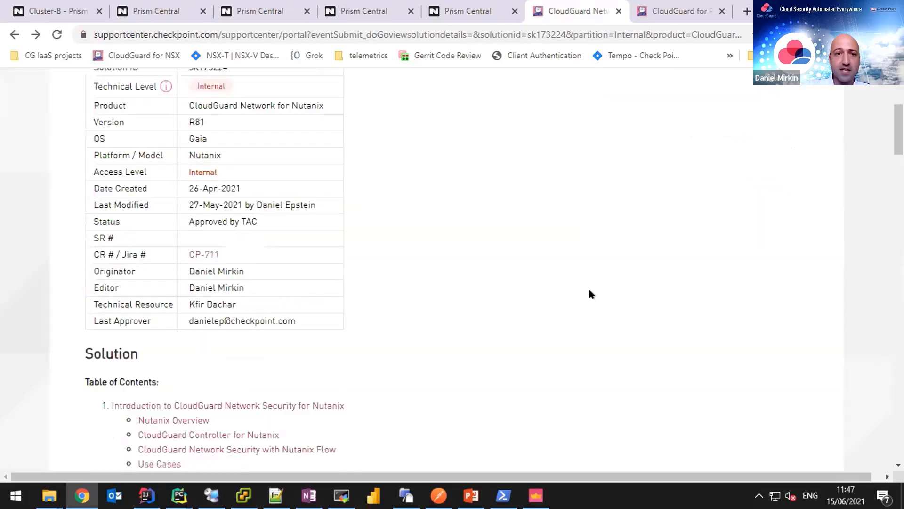
scroll(589, 294, down, 6)
scroll(490, 258, down, 5)
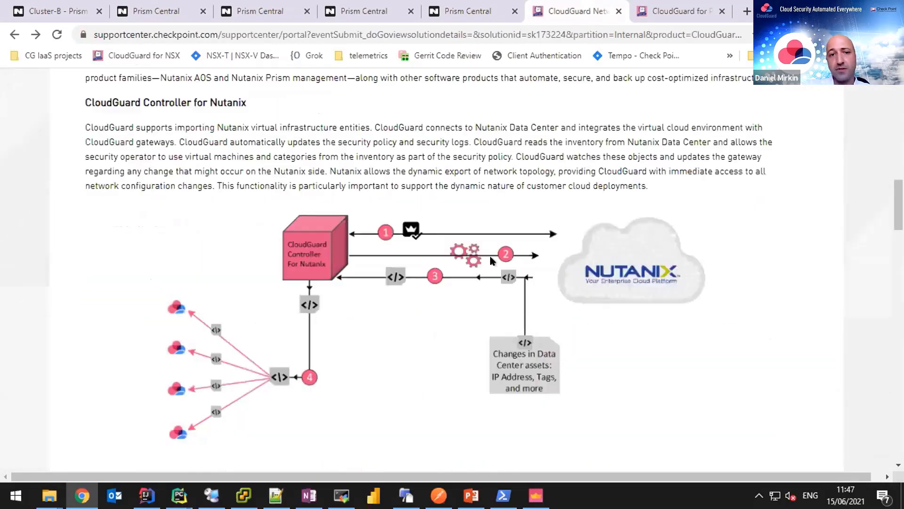
scroll(94, 248, down, 8)
scroll(39, 277, down, 15)
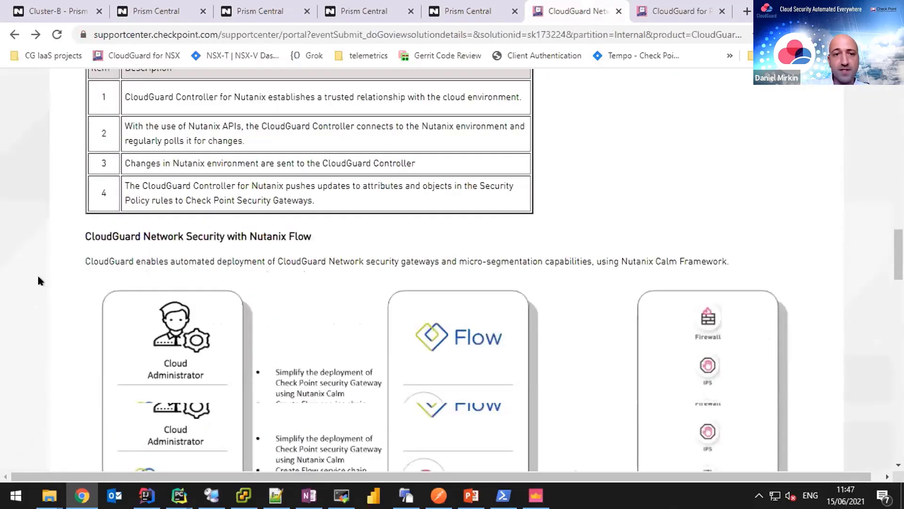
scroll(47, 276, down, 6)
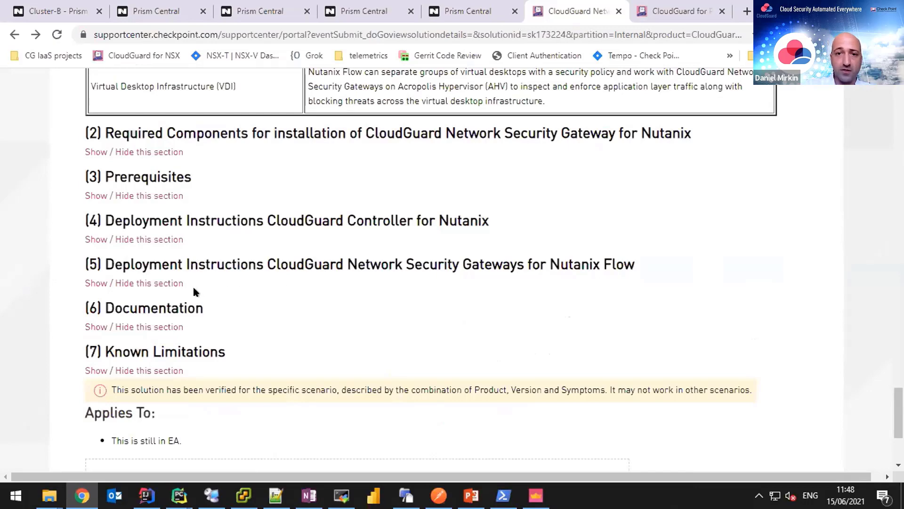
click(167, 283)
scroll(399, 330, down, 1)
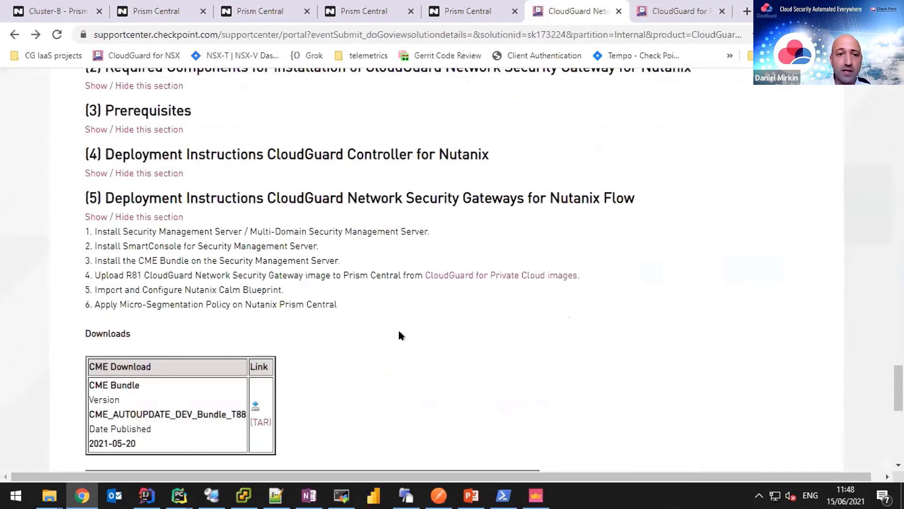
scroll(399, 335, down, 2)
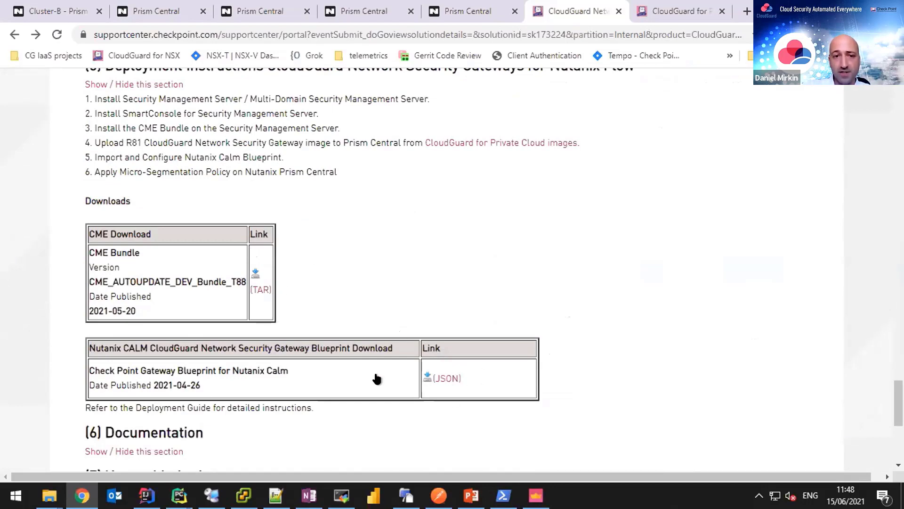
drag(90, 370, 251, 372)
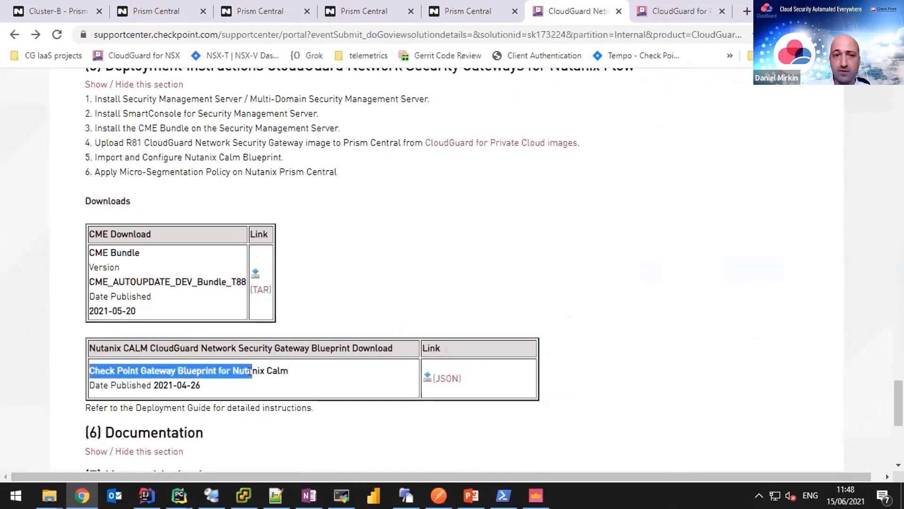
click(274, 372)
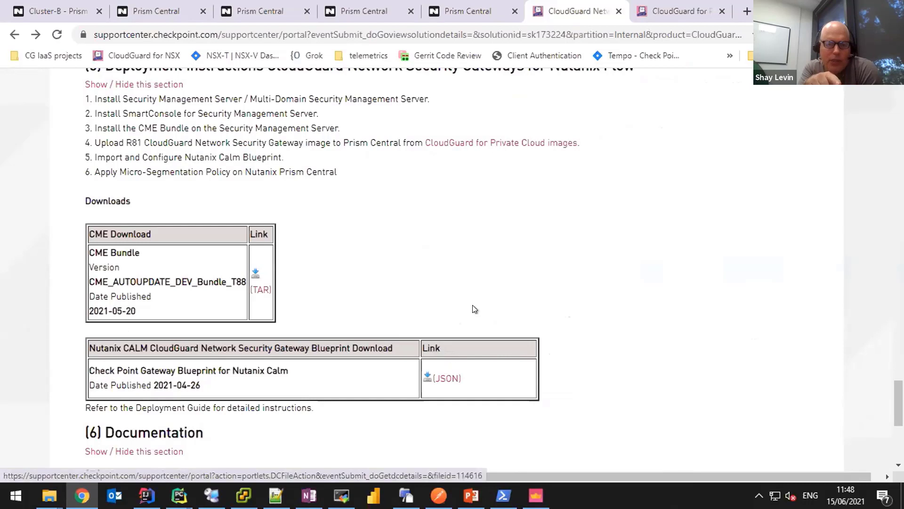
Move from the Images tab to the Calm tab and open the Blueprints list through Applications.
click(261, 13)
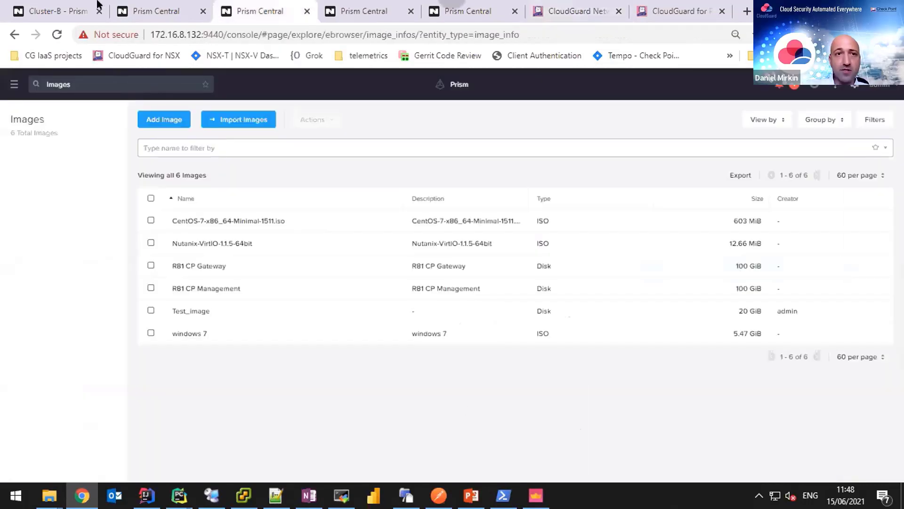
key(ctrl+shift+Tab)
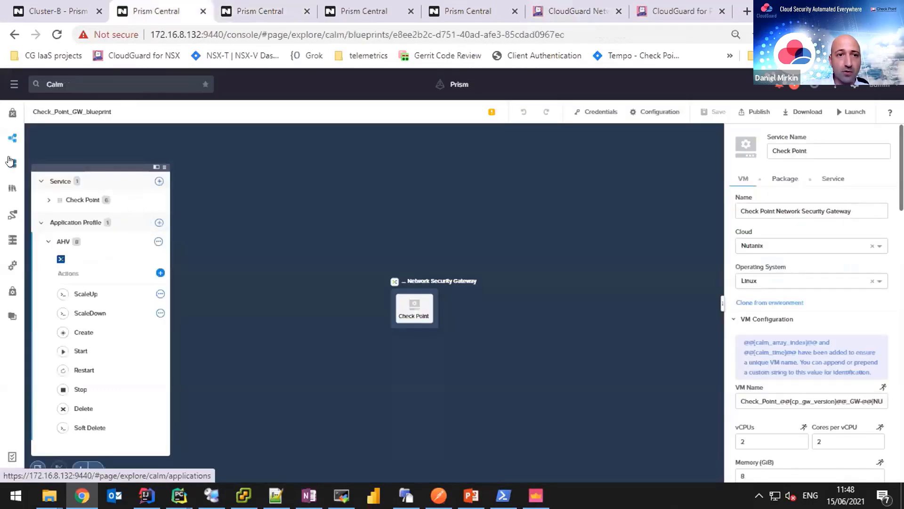
click(11, 162)
click(11, 141)
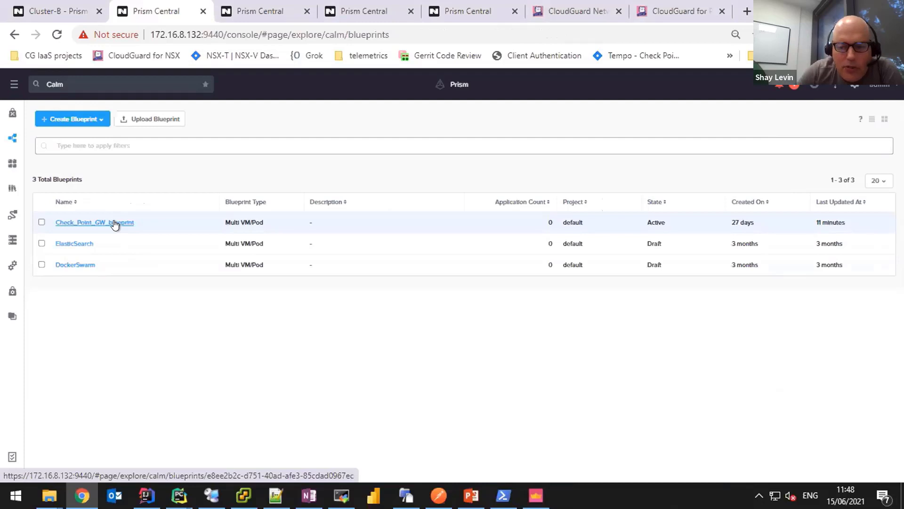
Open Check_Point_GW_blueprint and scroll the VM panel to the Guest Customization cloud-init script.
click(115, 224)
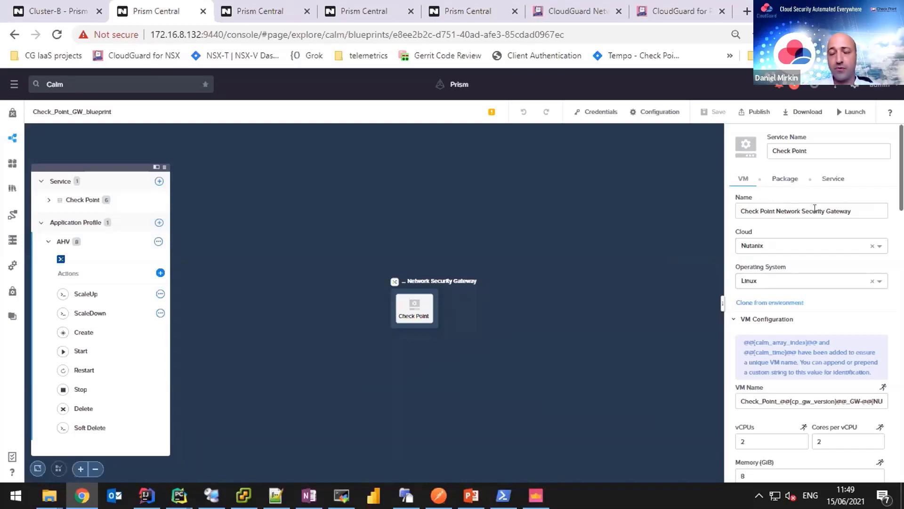
scroll(876, 249, down, 1)
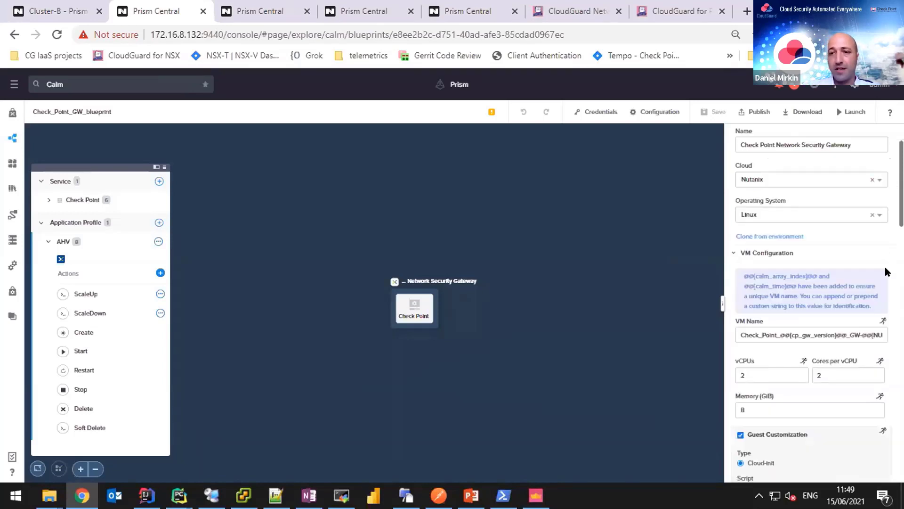
scroll(885, 272, down, 1)
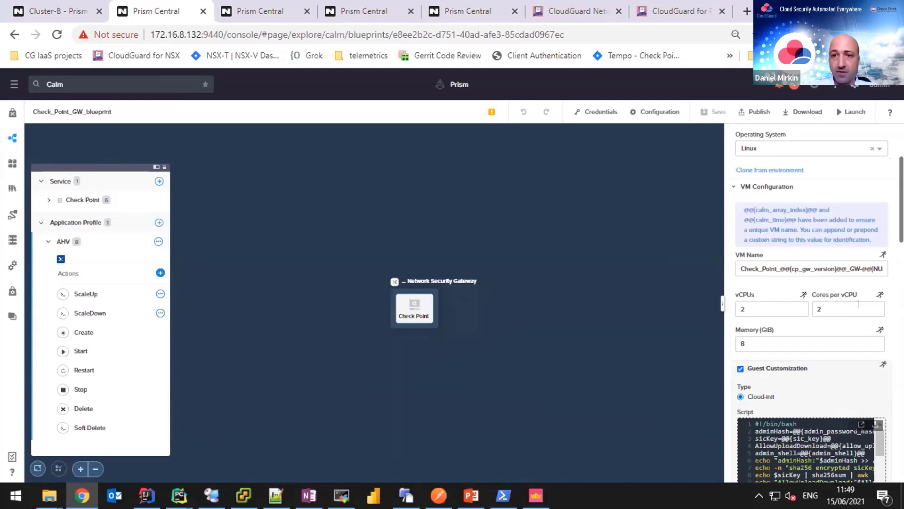
scroll(883, 310, down, 1)
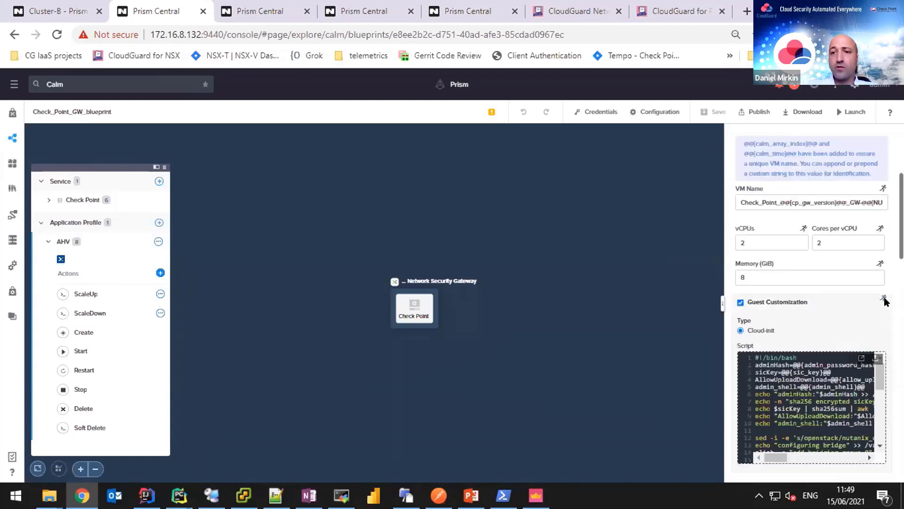
scroll(881, 299, down, 2)
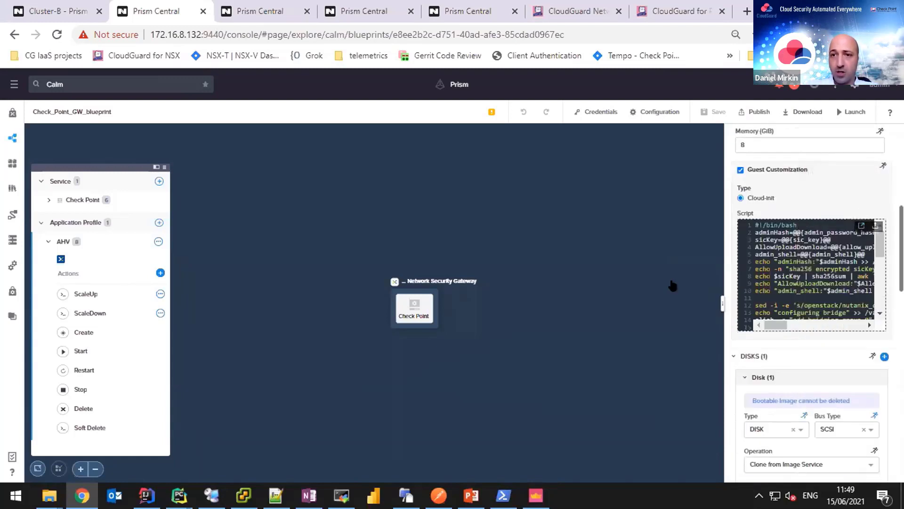
click(862, 225)
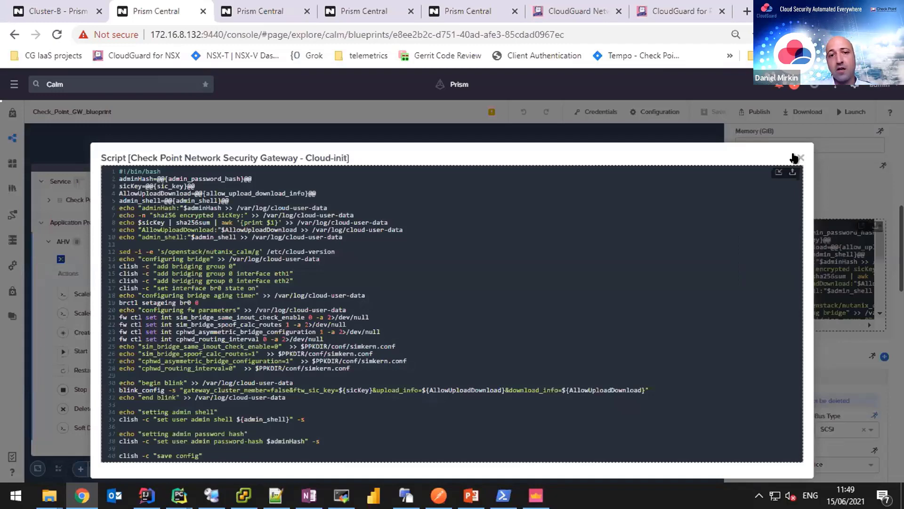
click(799, 157)
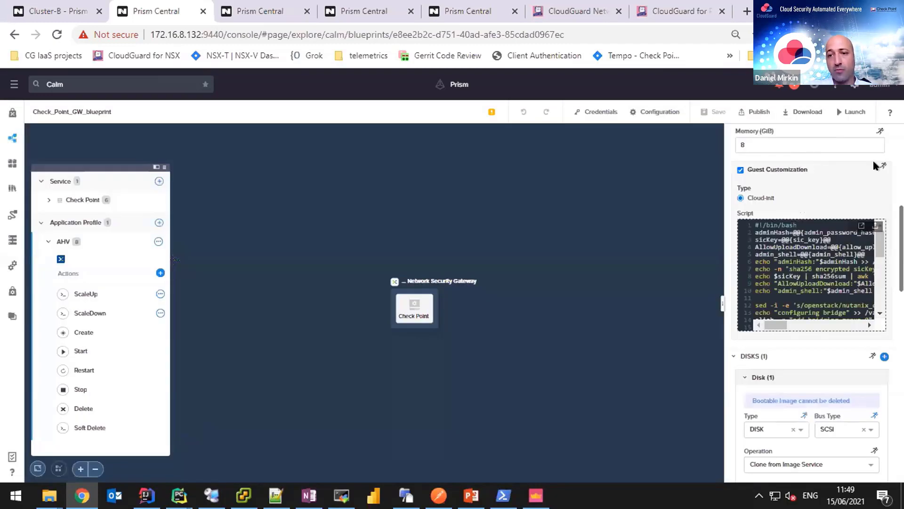
scroll(876, 164, down, 3)
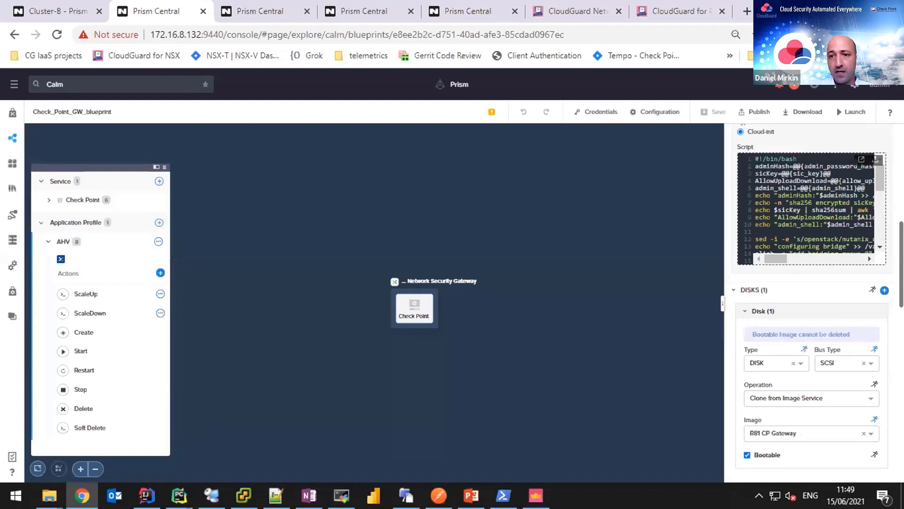
scroll(883, 273, down, 1)
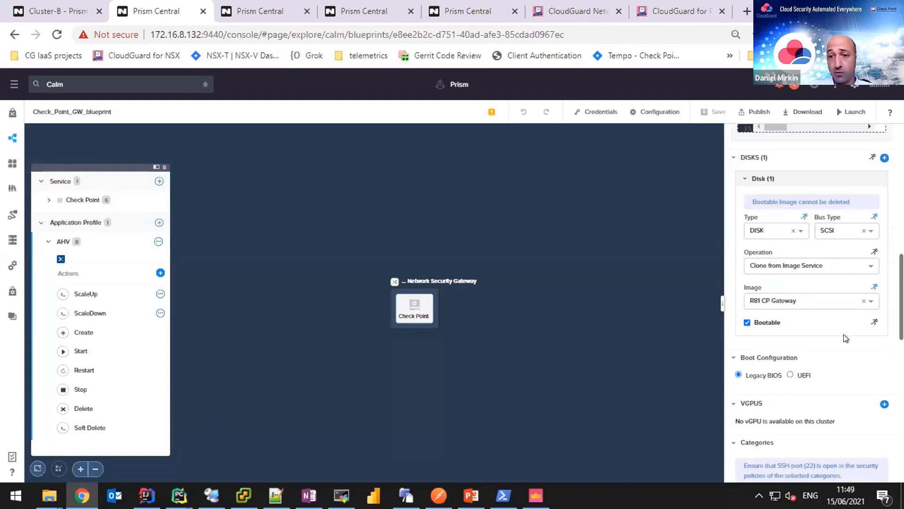
scroll(870, 335, down, 1)
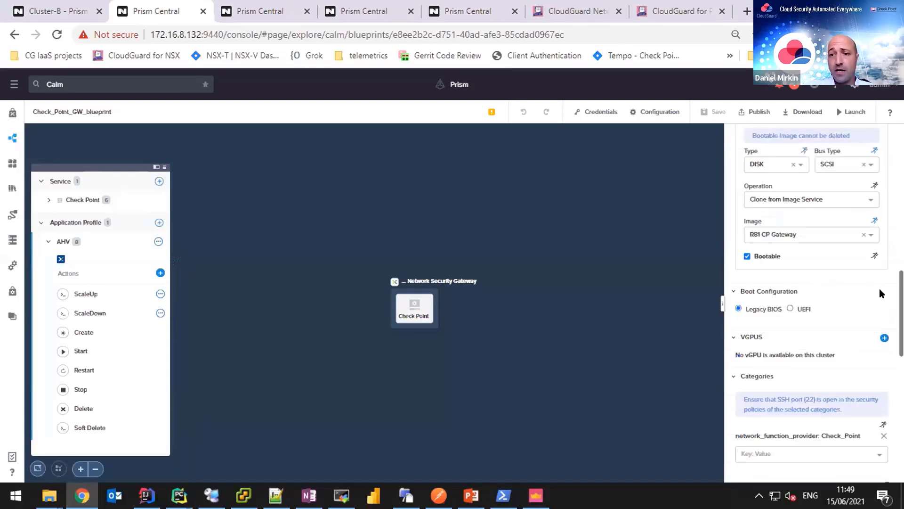
scroll(880, 292, down, 5)
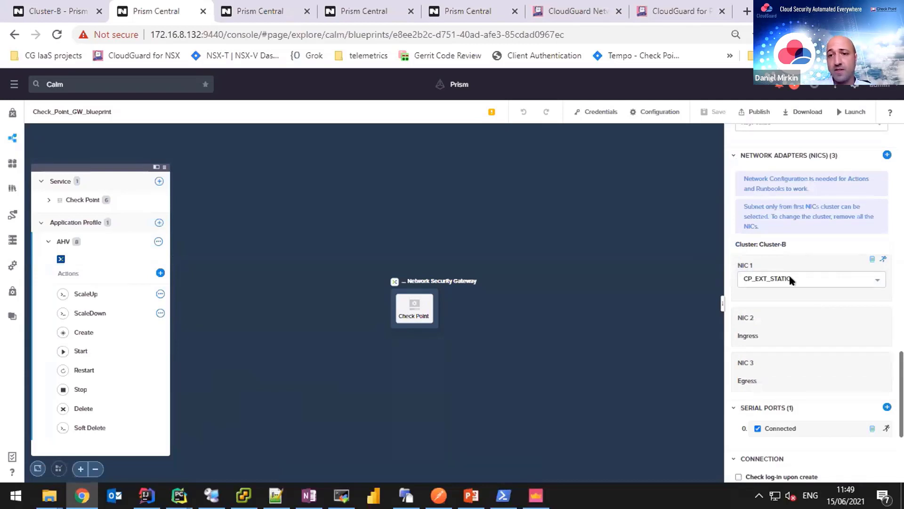
Check NIC 1's subnet options and keep CP_EXT_STATIC selected.
click(823, 277)
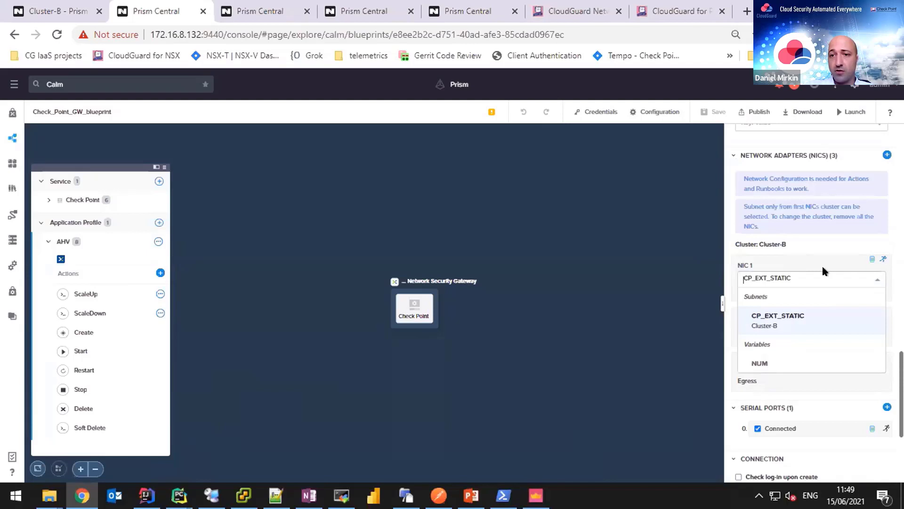
click(823, 262)
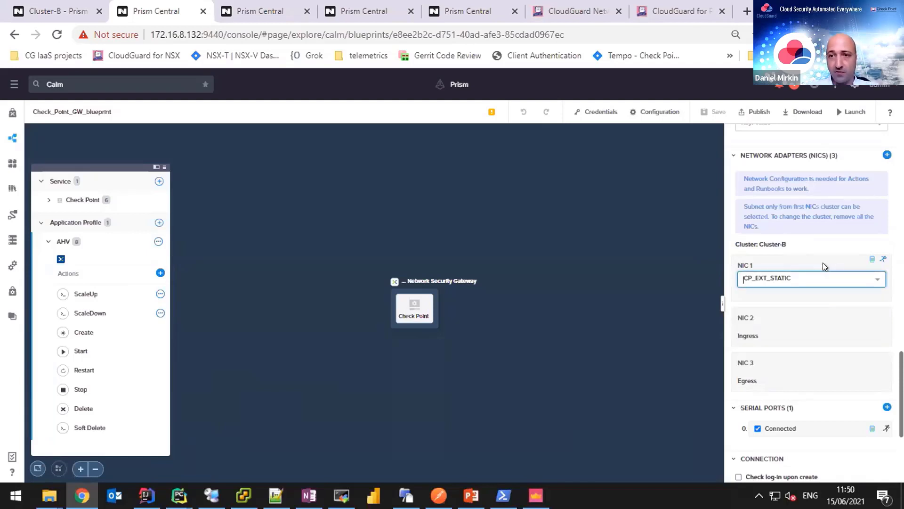
click(890, 293)
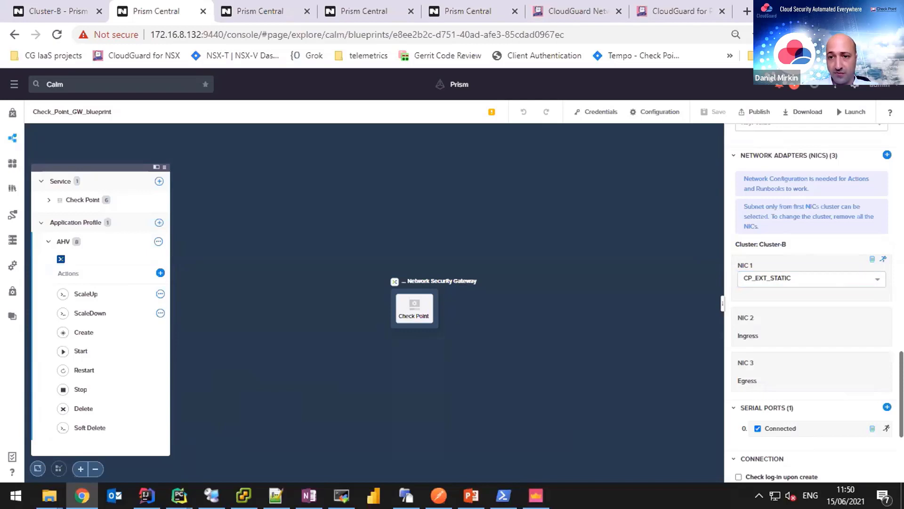
Review NIC 2 on Ingress and NIC 3 on Egress, then open the blueprint's launch form.
scroll(812, 302, down, 4)
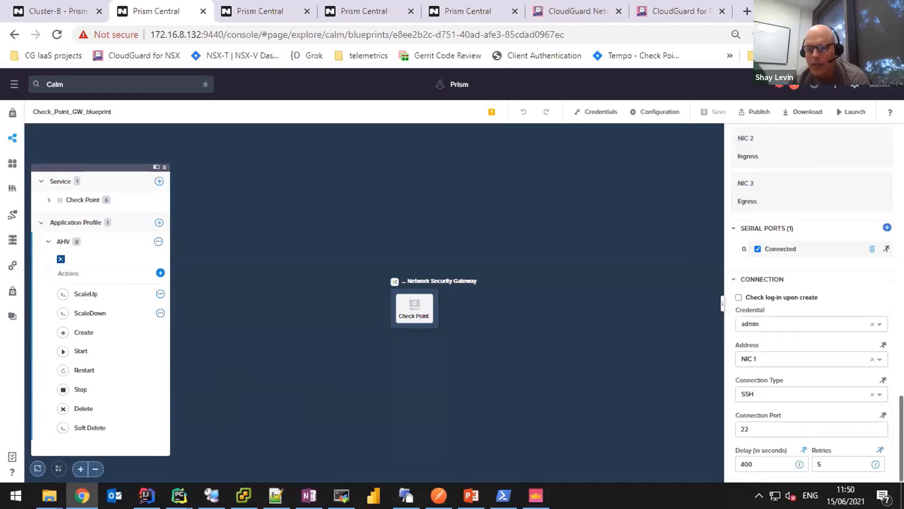
scroll(813, 301, up, 5)
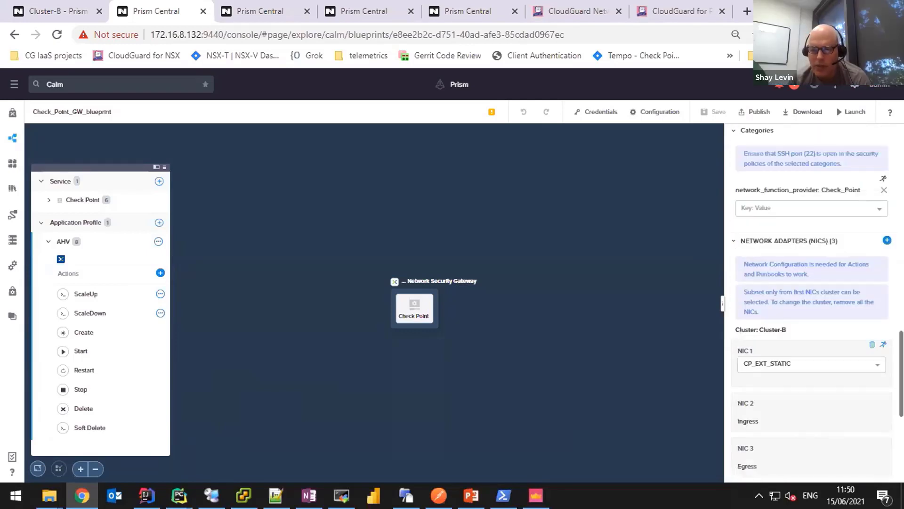
scroll(842, 320, down, 1)
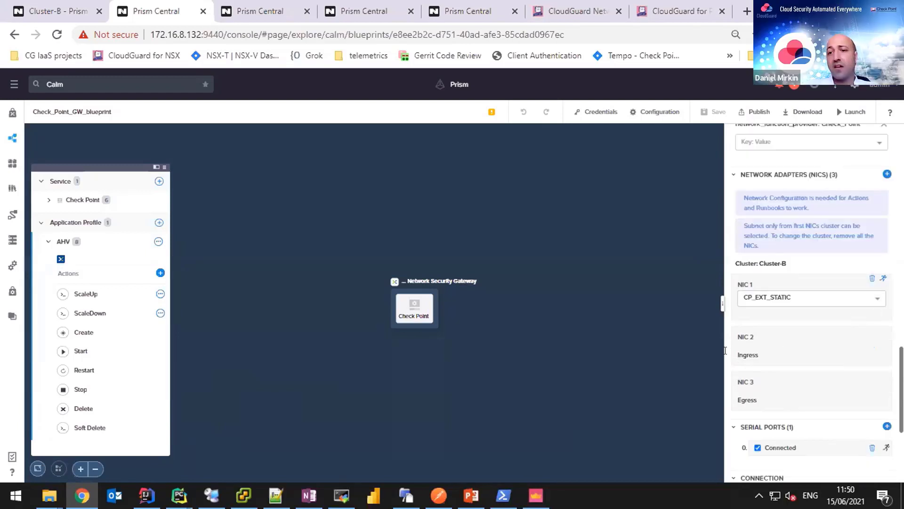
double_click(764, 360)
click(738, 390)
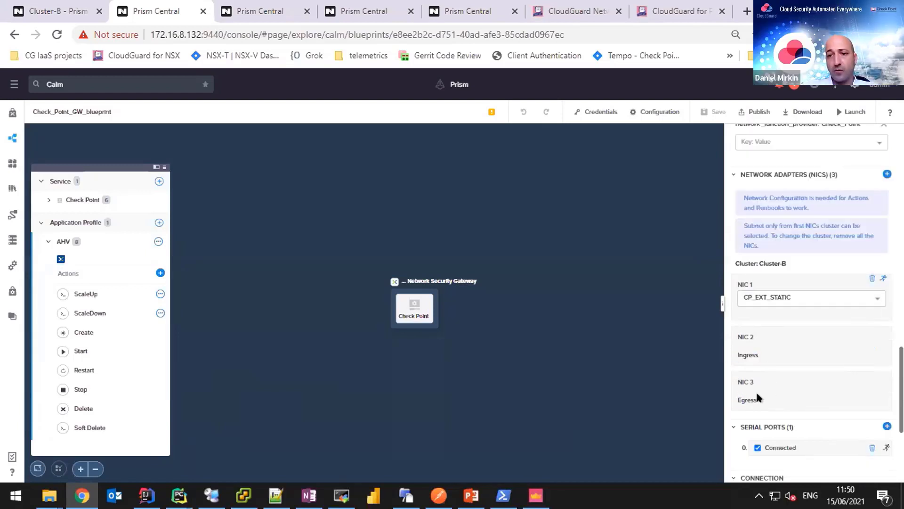
double_click(747, 355)
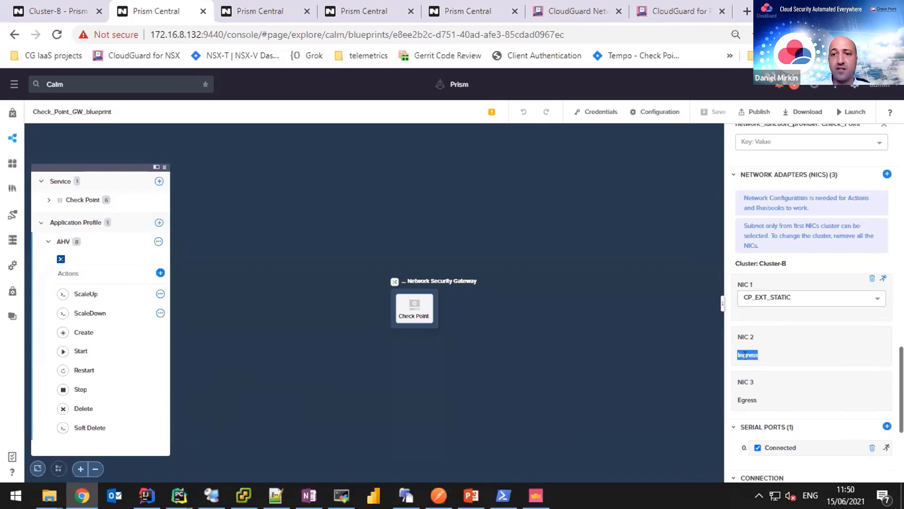
double_click(752, 401)
click(790, 391)
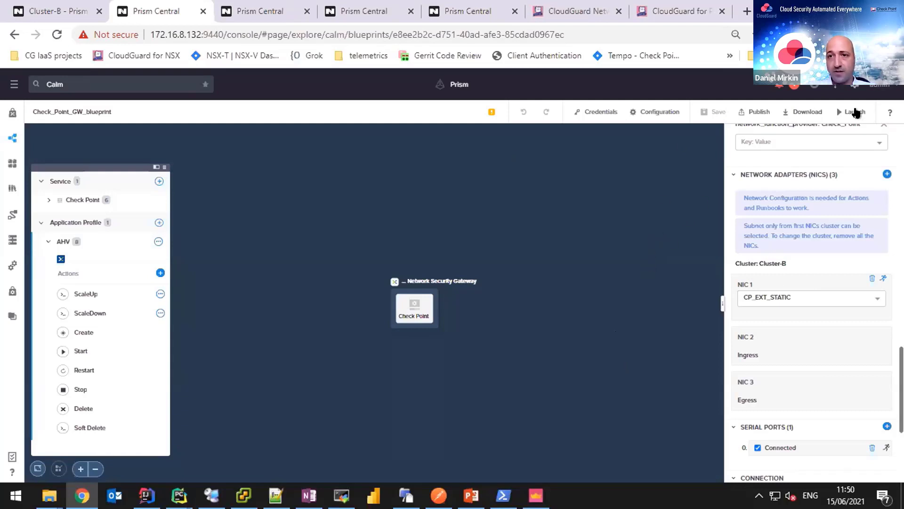
click(853, 113)
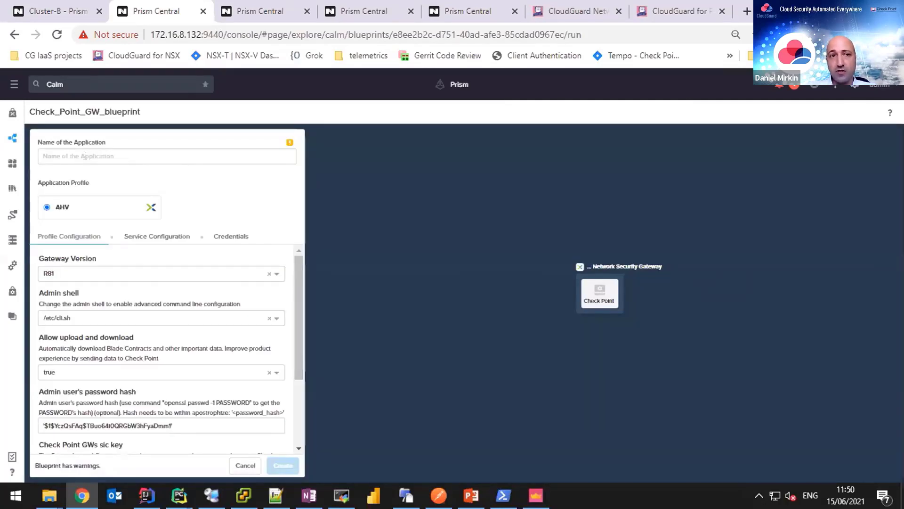
click(69, 155)
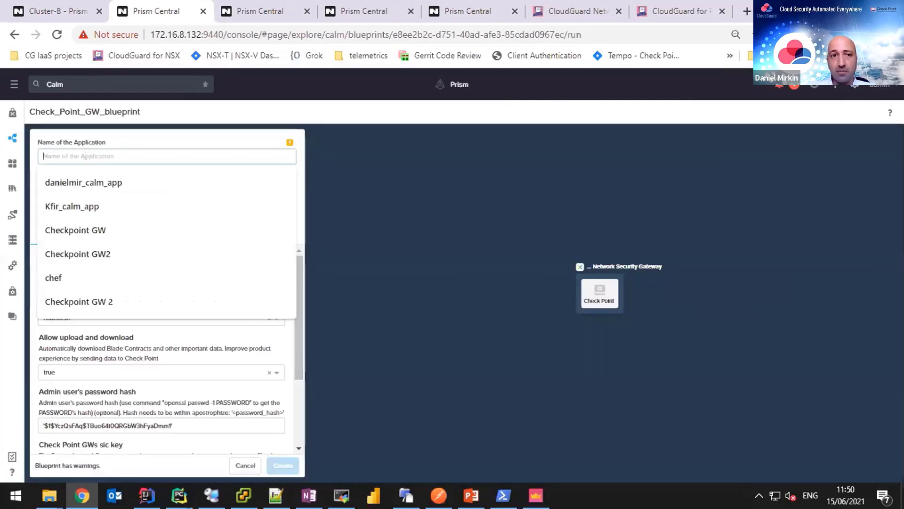
click(97, 181)
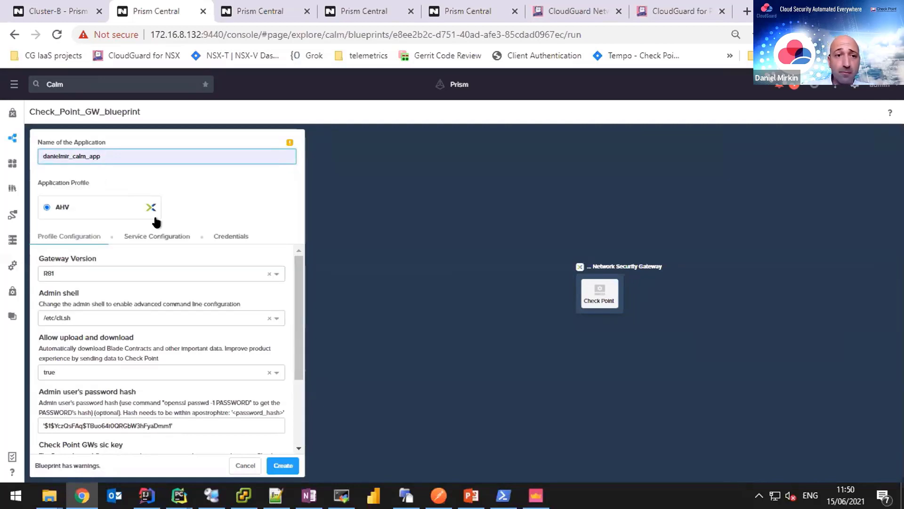
click(165, 273)
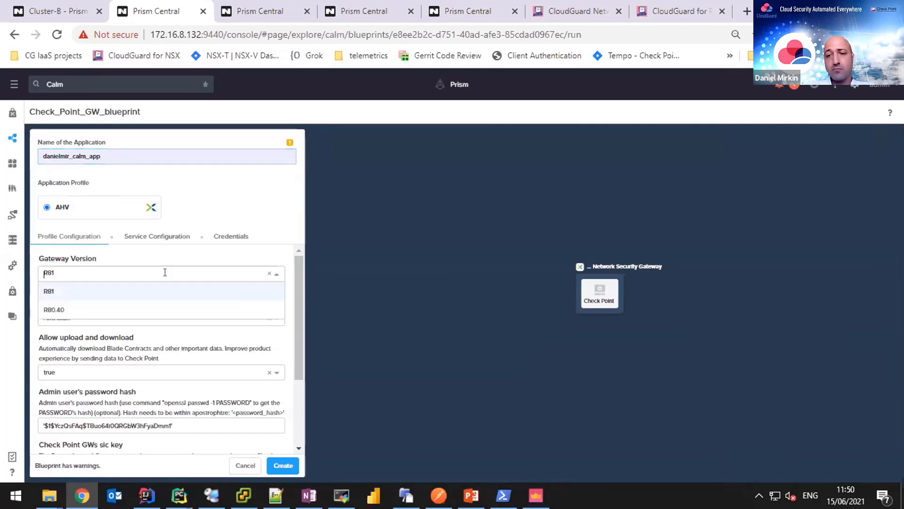
click(172, 260)
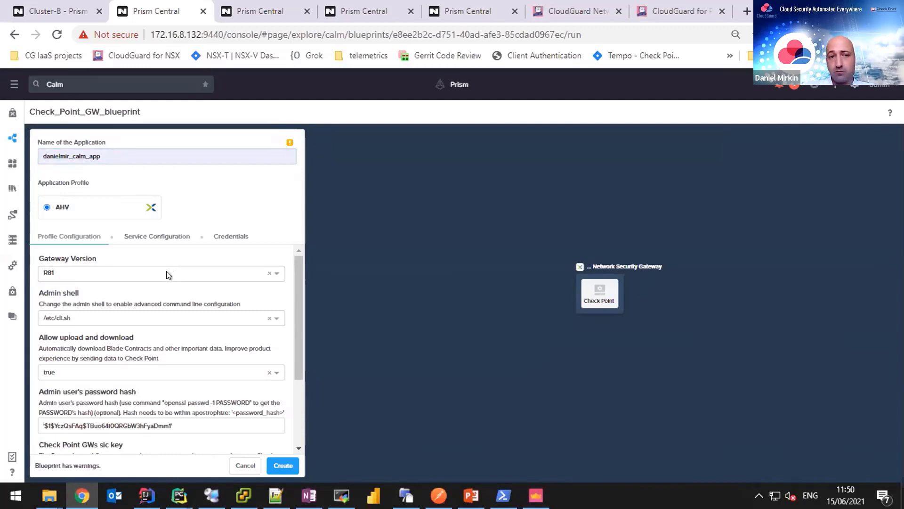
click(166, 274)
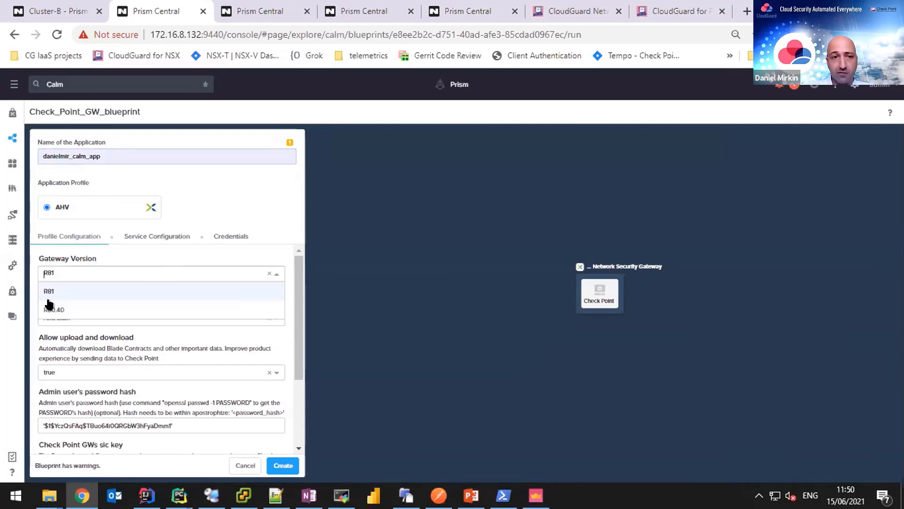
click(131, 259)
scroll(129, 255, down, 3)
scroll(113, 315, up, 2)
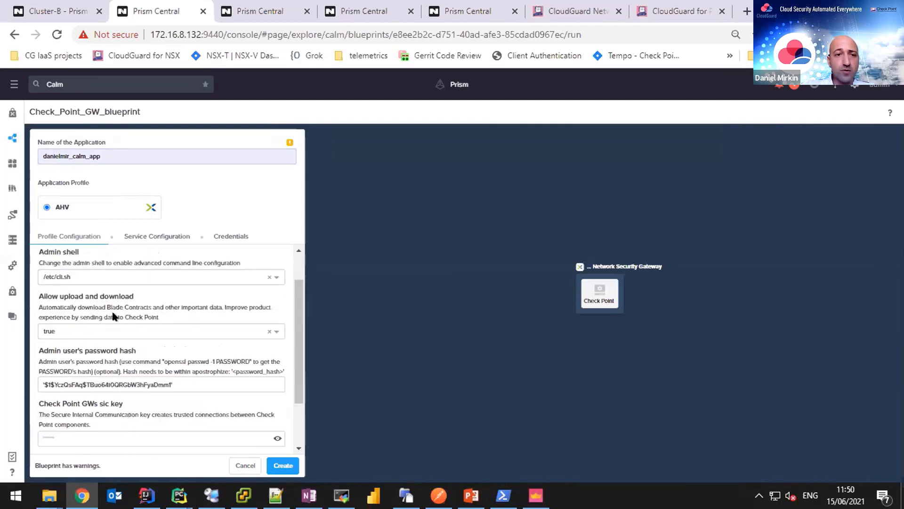
click(125, 276)
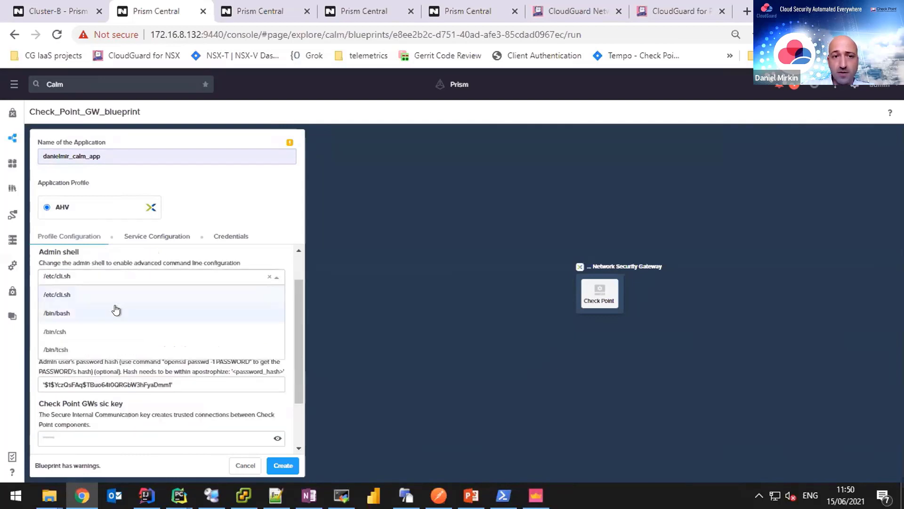
click(115, 310)
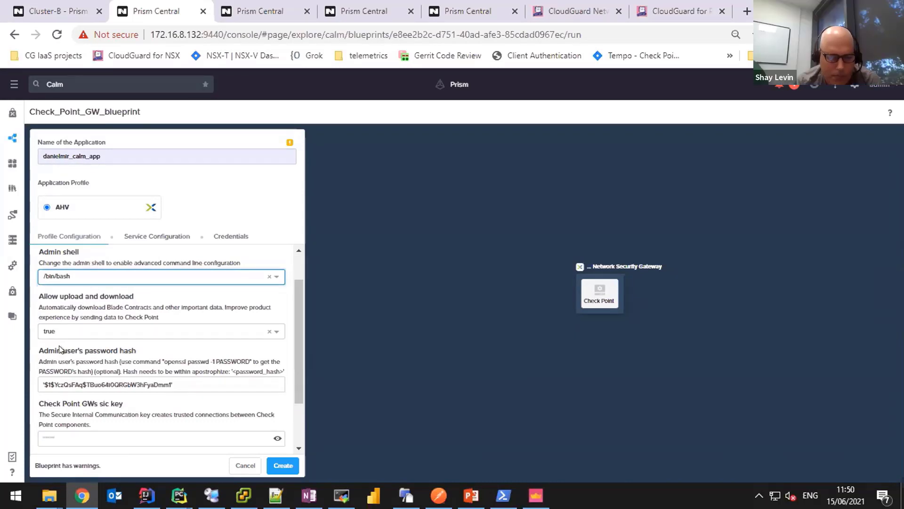
scroll(133, 349, down, 3)
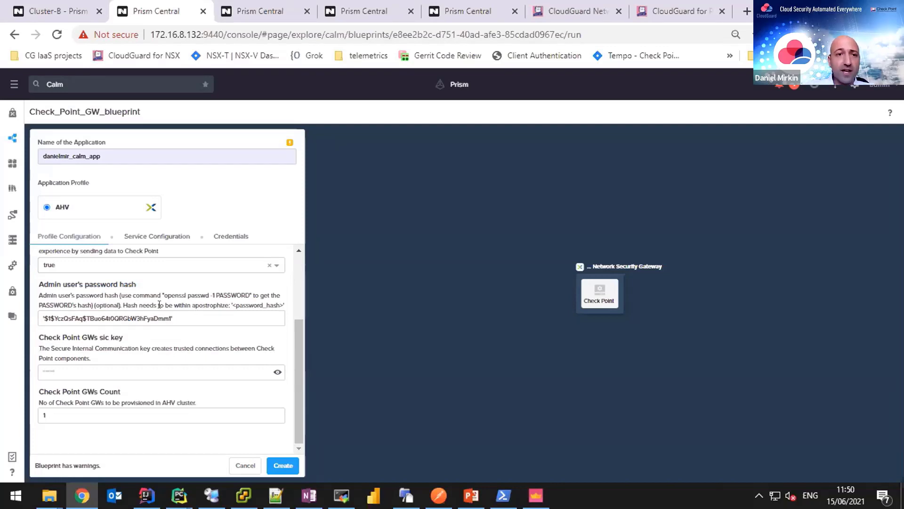
scroll(105, 327, up, 3)
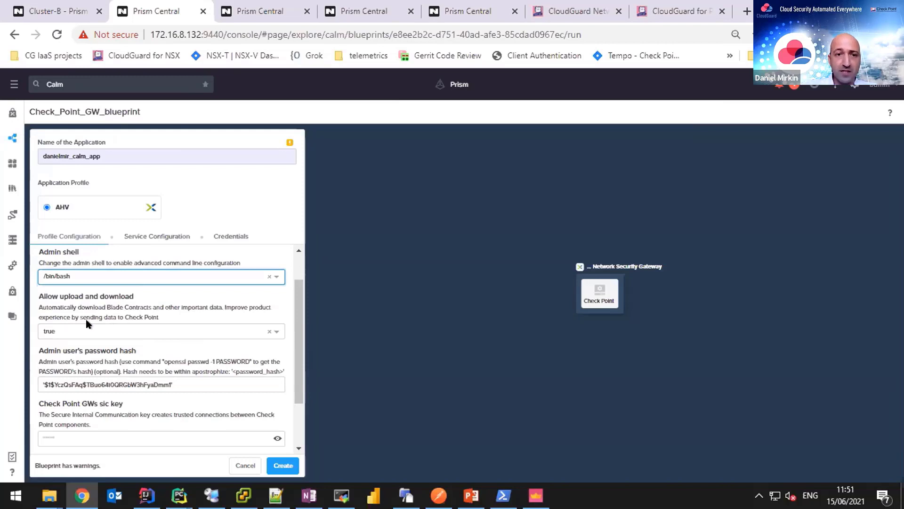
scroll(130, 323, down, 3)
Enter the SIC key in the Check Point GWs sic key field and set Check Point GWs Count to 3.
click(104, 368)
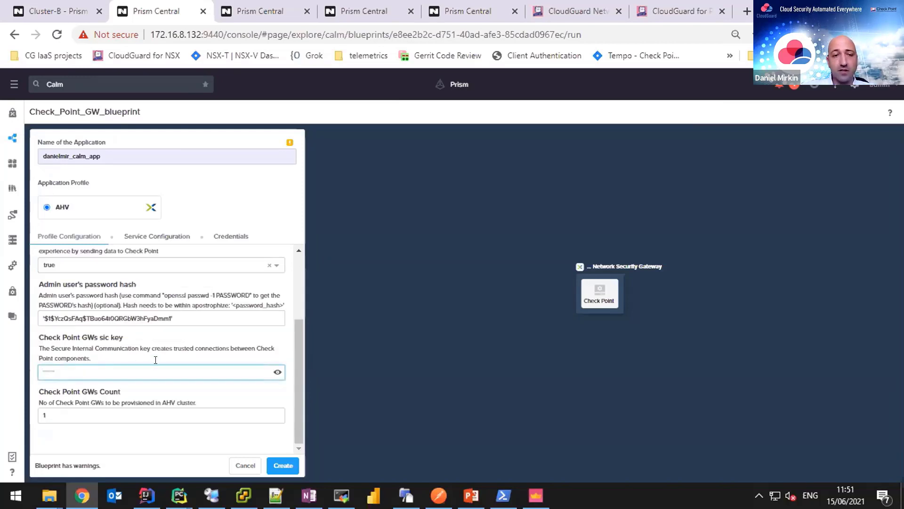
text(1234)
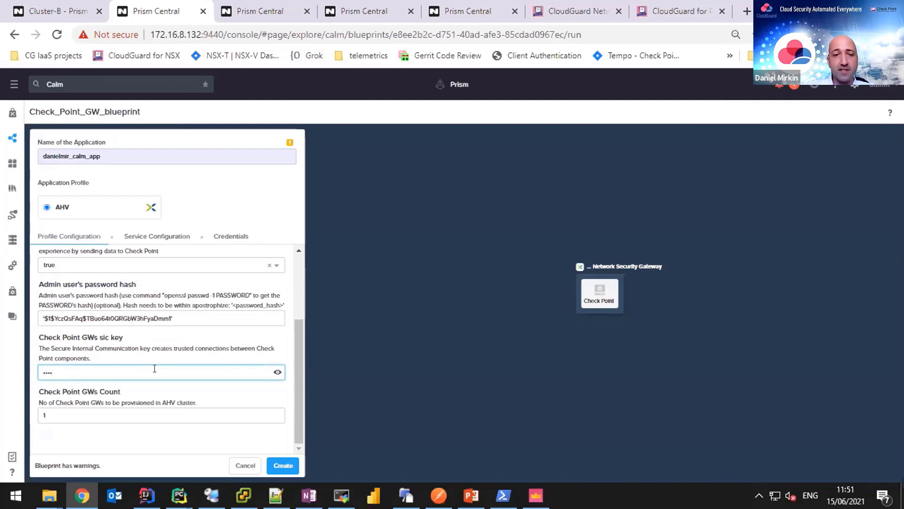
text(5678)
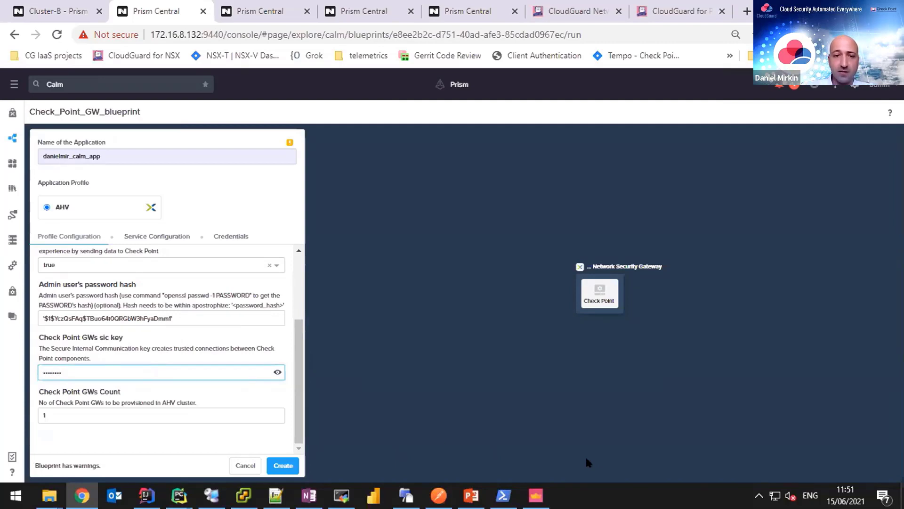
click(113, 413)
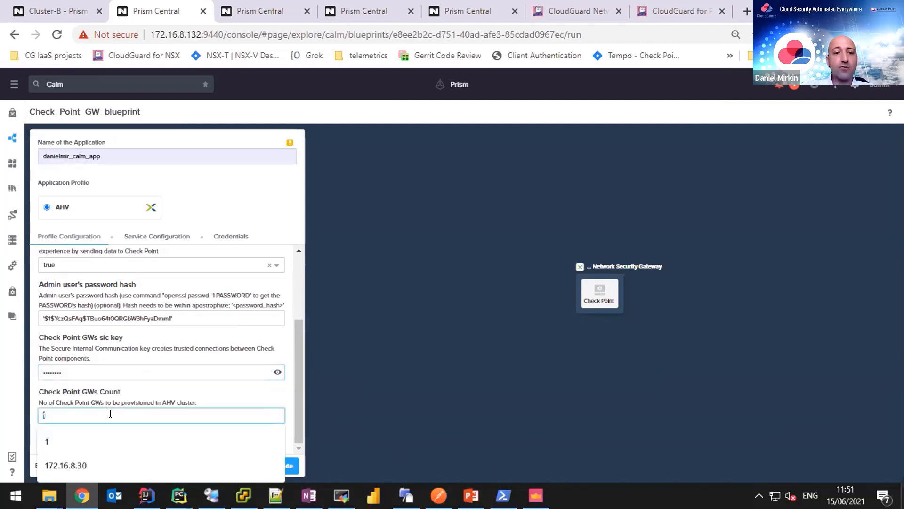
text(3)
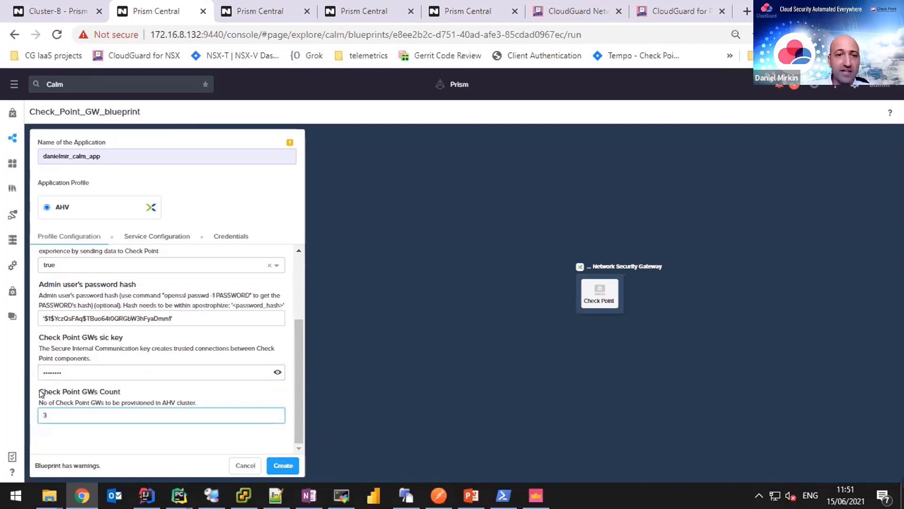
drag(37, 392, 127, 393)
click(127, 391)
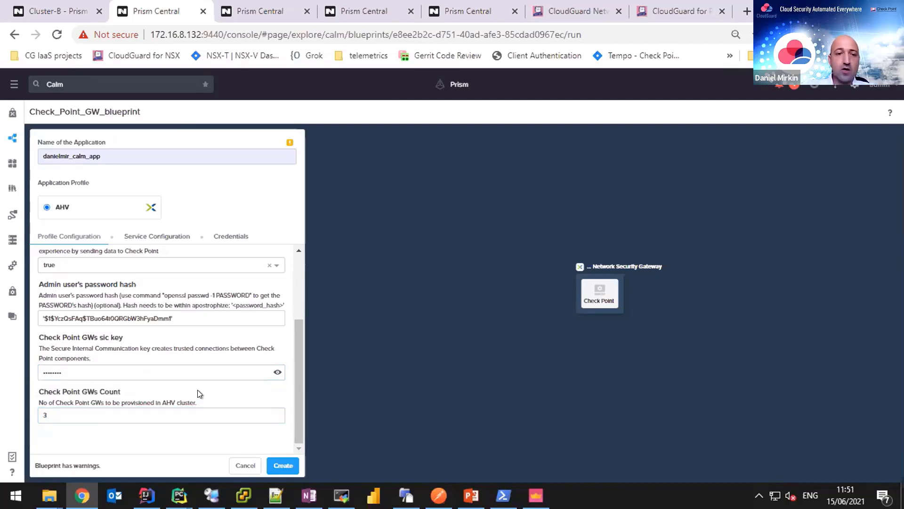
drag(197, 403, 45, 403)
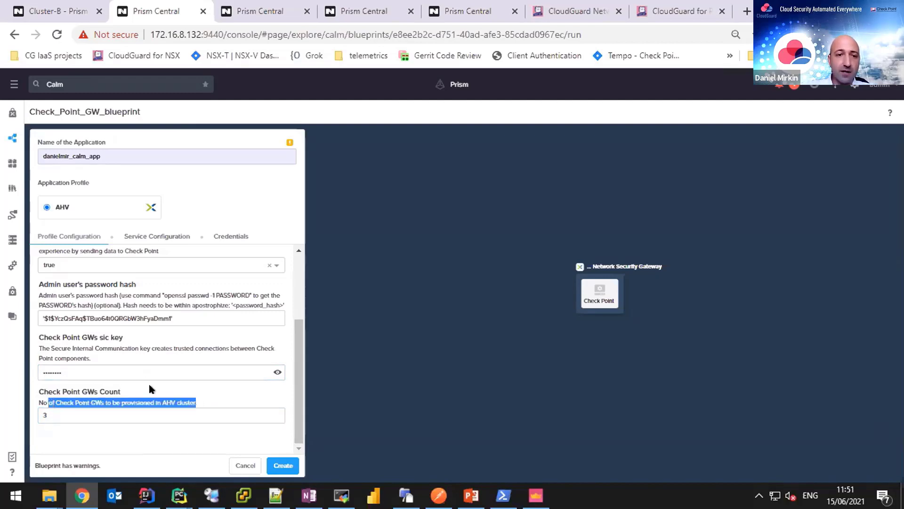
click(205, 369)
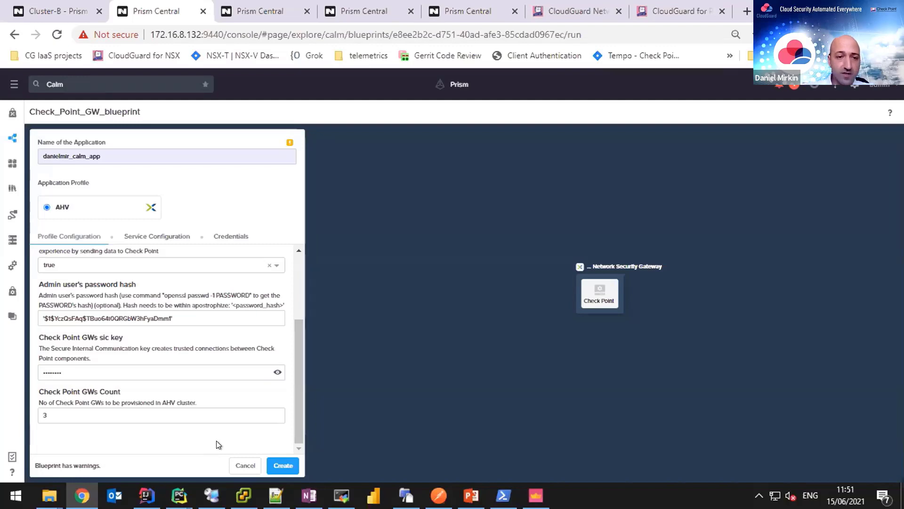
double_click(62, 411)
click(99, 431)
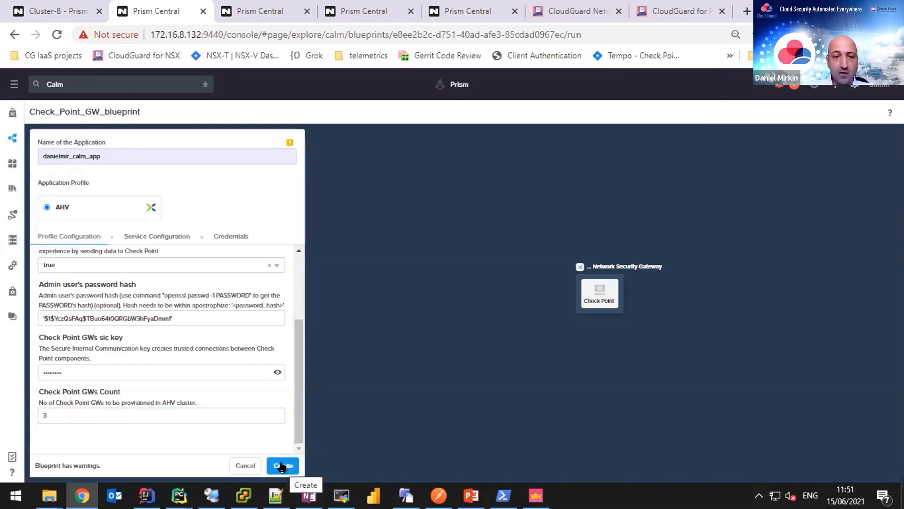
Create the application from the launch form, starting provisioning of 3 R81 gateways.
click(281, 466)
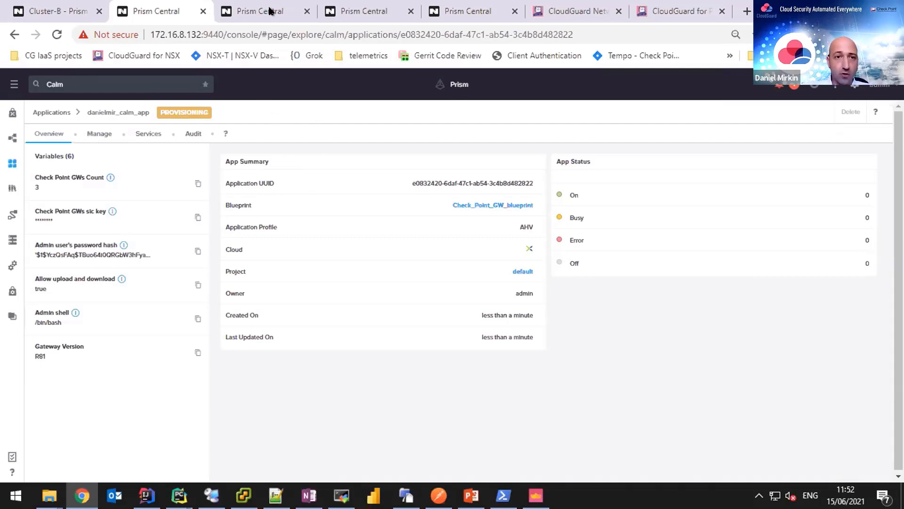
click(353, 13)
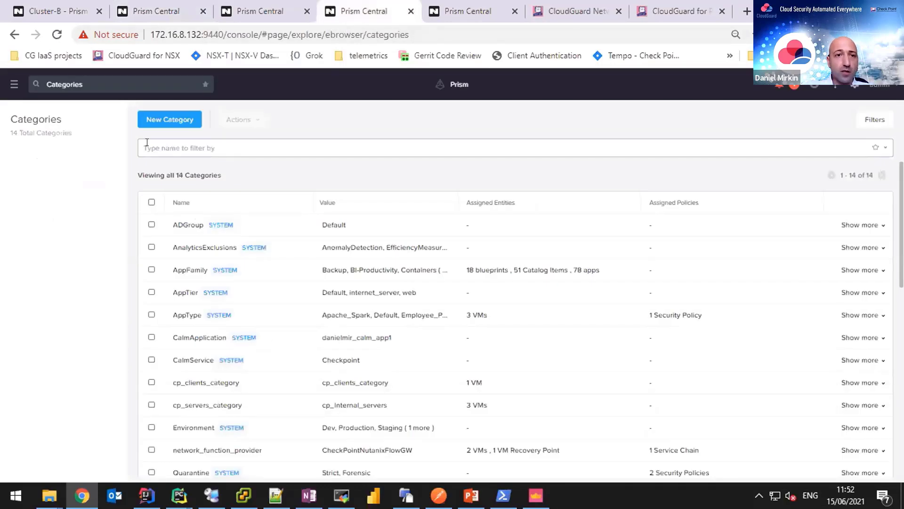
click(234, 452)
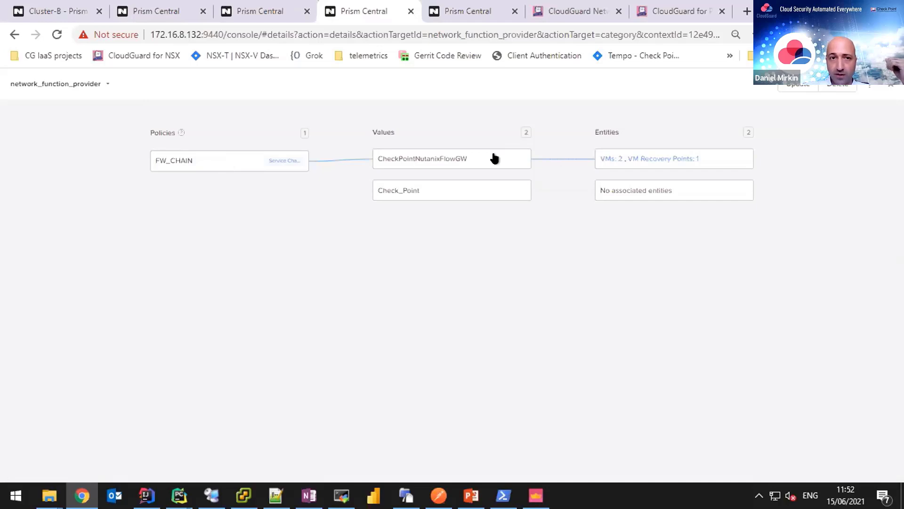
drag(193, 160, 156, 159)
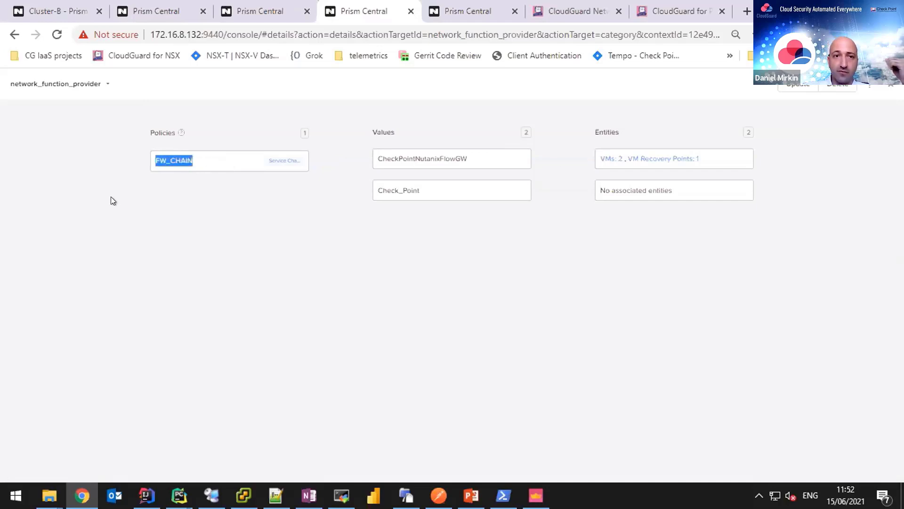
click(184, 202)
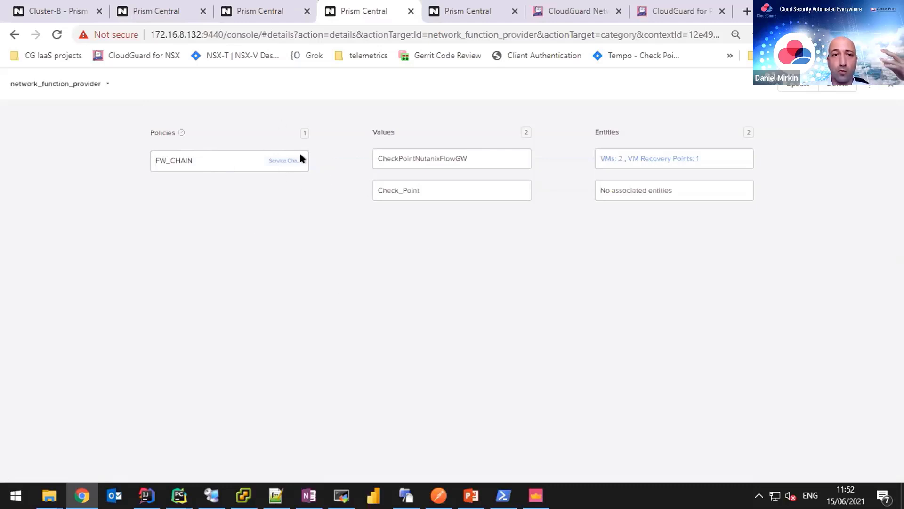
click(275, 7)
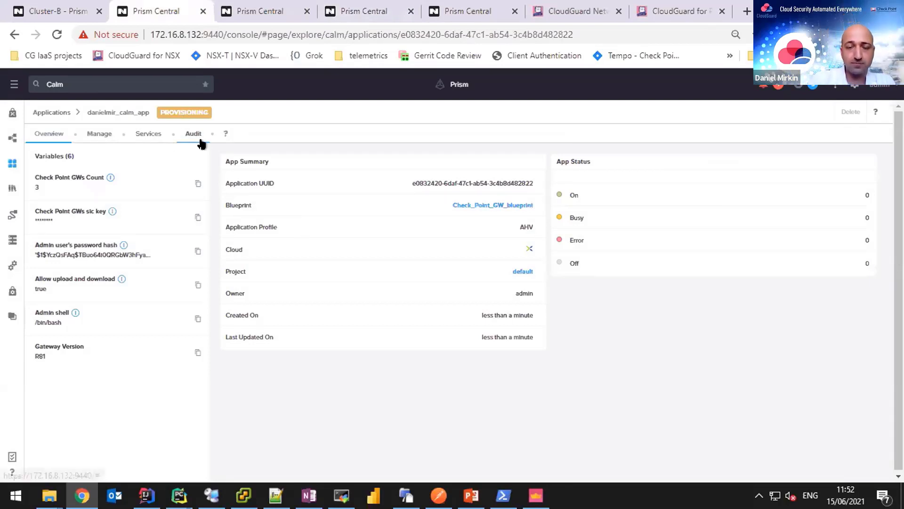
Cycle through the open browser tabs and return to the gateway application's overview.
click(382, 13)
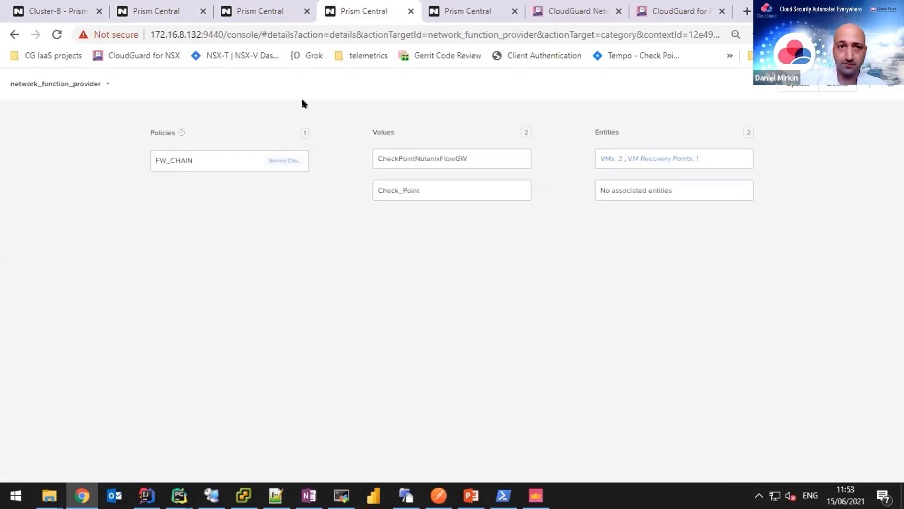
click(258, 16)
click(461, 9)
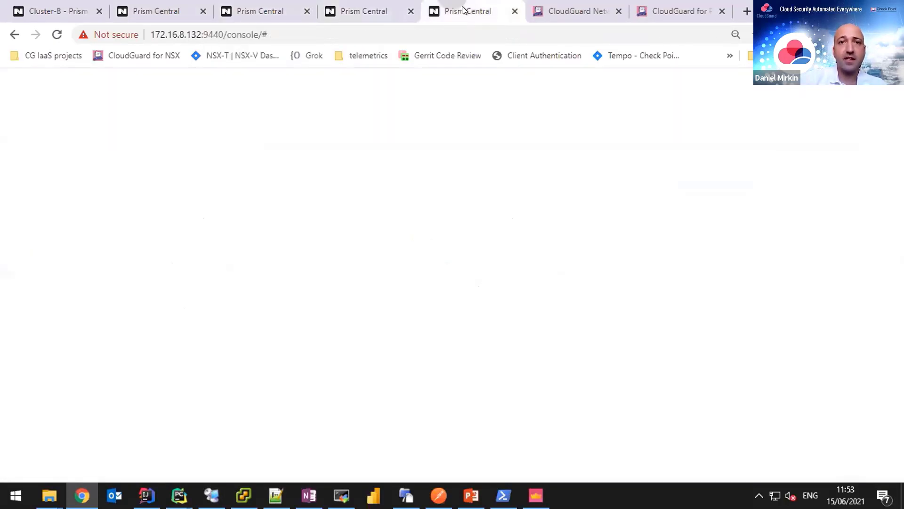
click(153, 9)
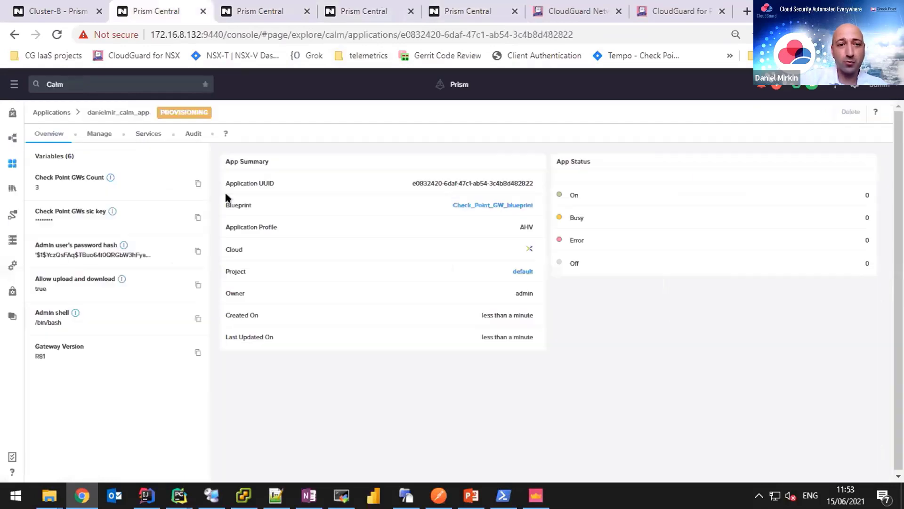
In Audit, expand Create, Check Point - Substrate Create and Check Point [0] - Provision Nutanix to read its log.
click(190, 134)
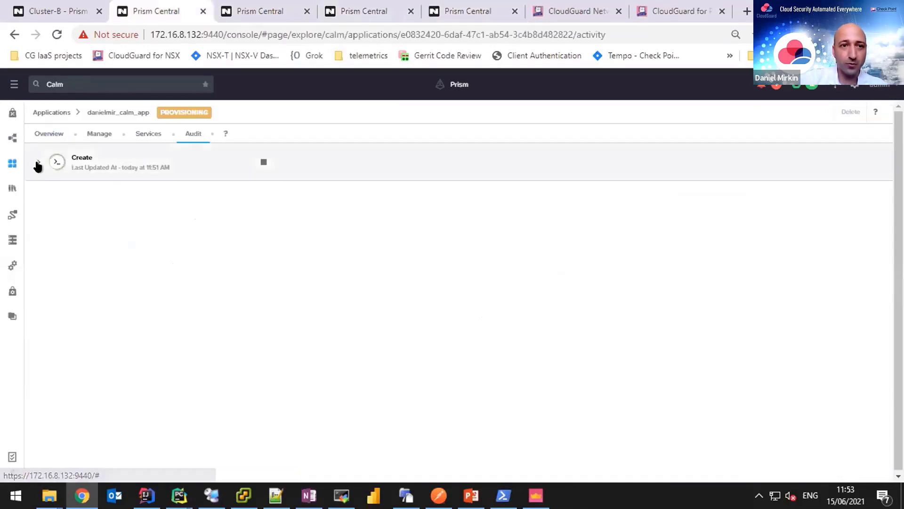
click(38, 162)
click(52, 286)
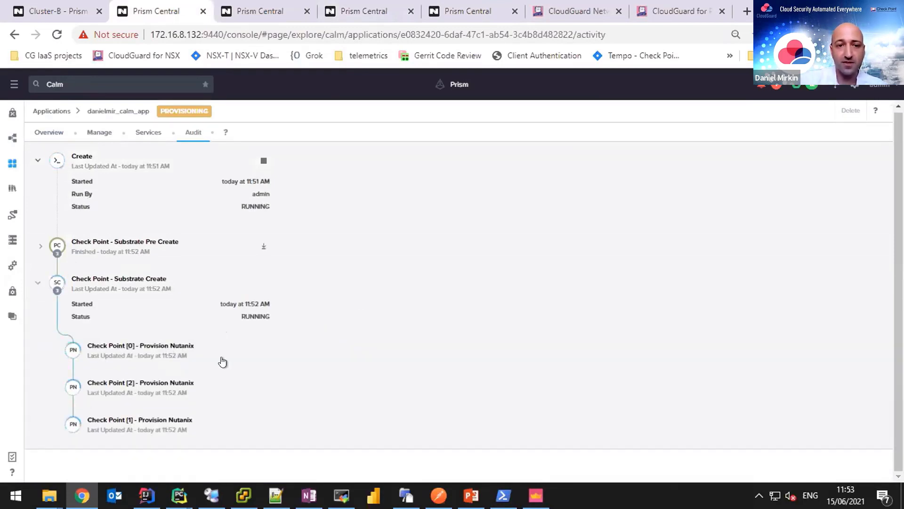
click(134, 359)
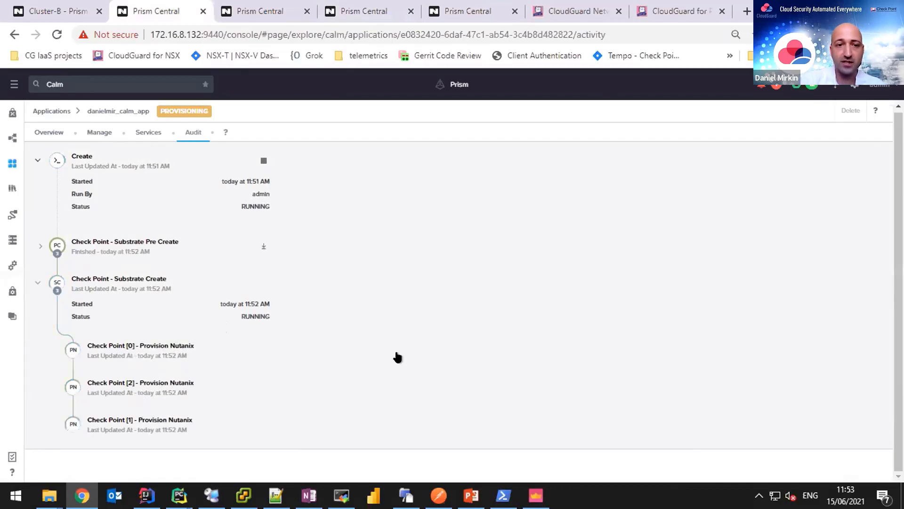
scroll(237, 333, down, 3)
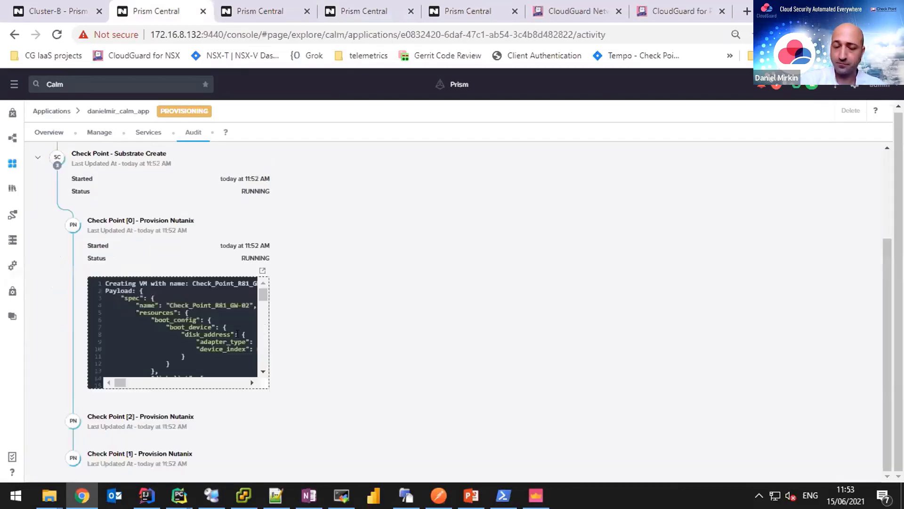
scroll(238, 333, down, 3)
scroll(267, 387, up, 3)
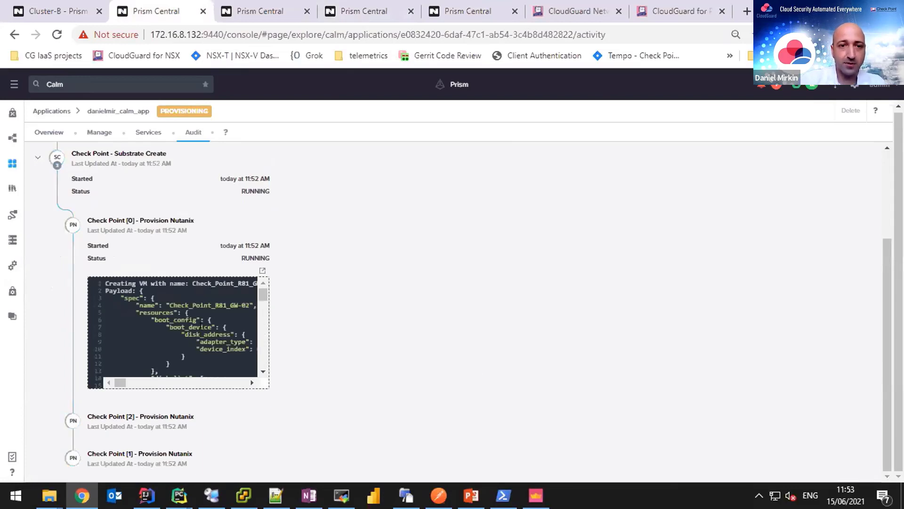
scroll(201, 326, down, 6)
scroll(201, 326, down, 5)
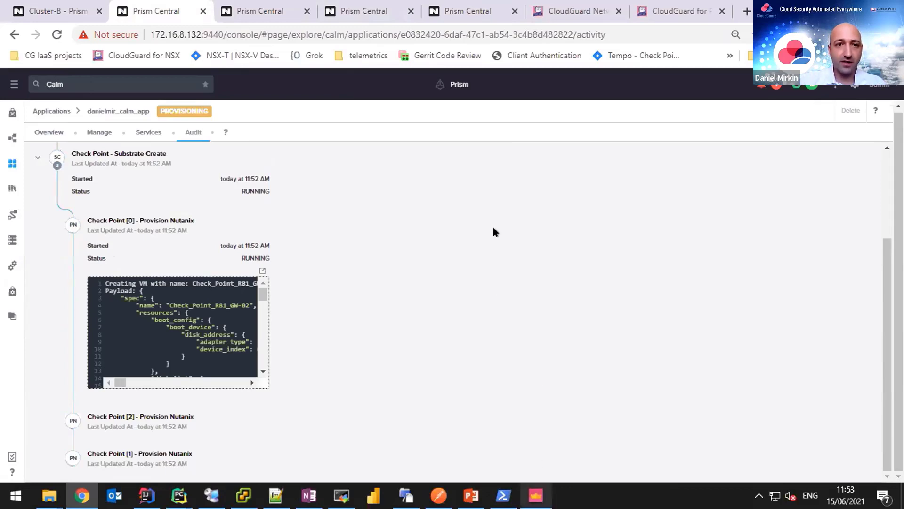
key(alt+Tab)
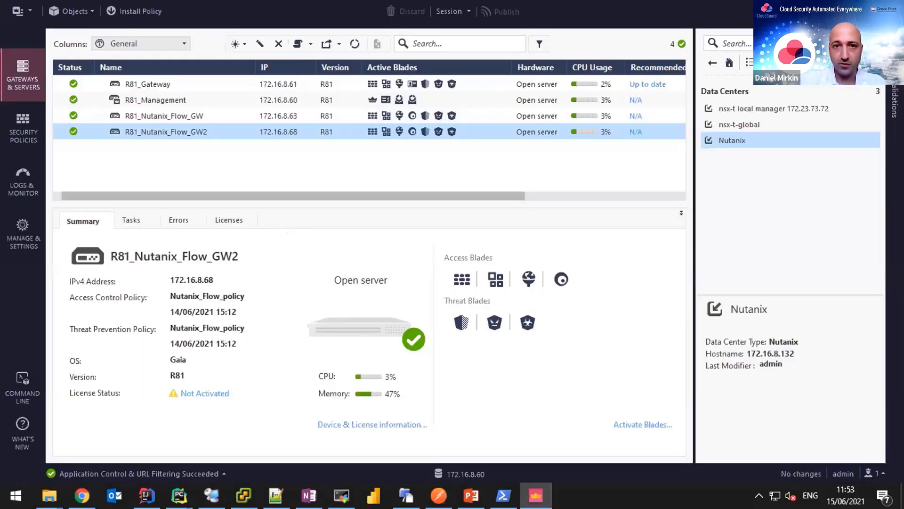
mouse_move(536, 495)
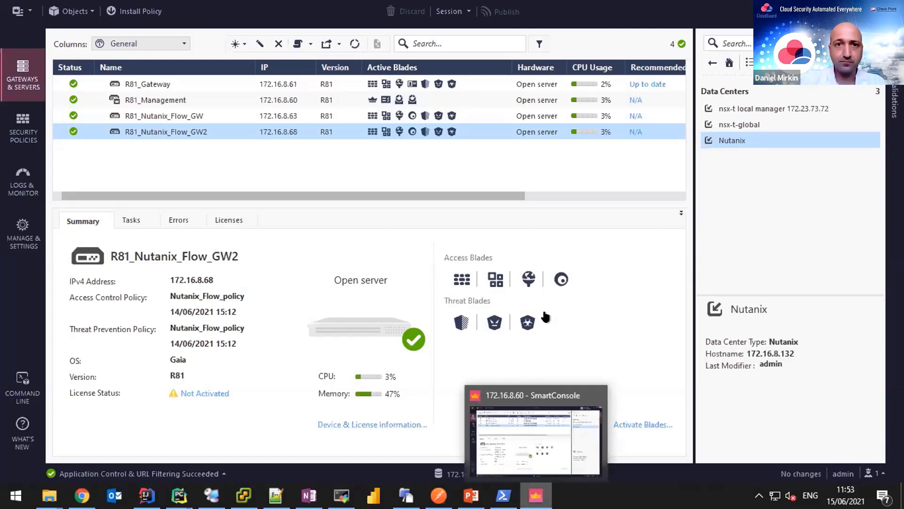
key(alt+Tab)
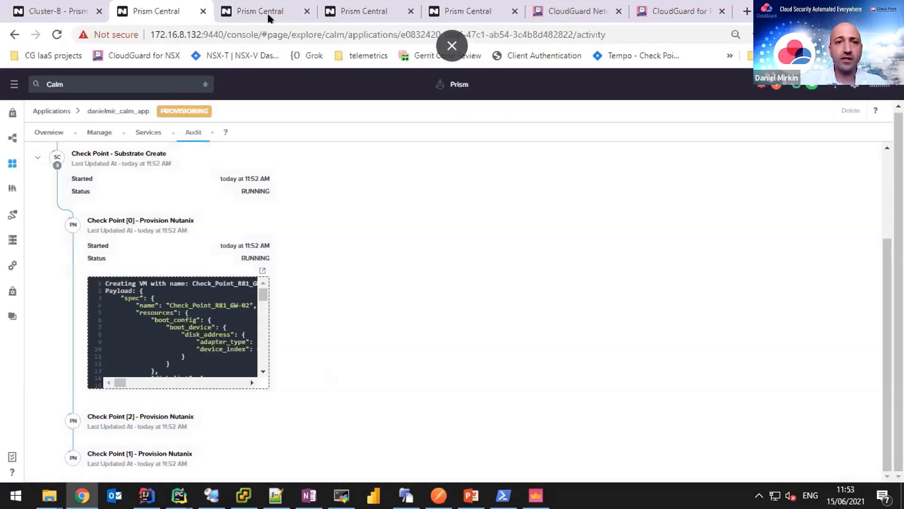
Go to Security Policies and open ExampleAppMonitor to view its inbound, ExampleApp and outbound rules.
click(270, 18)
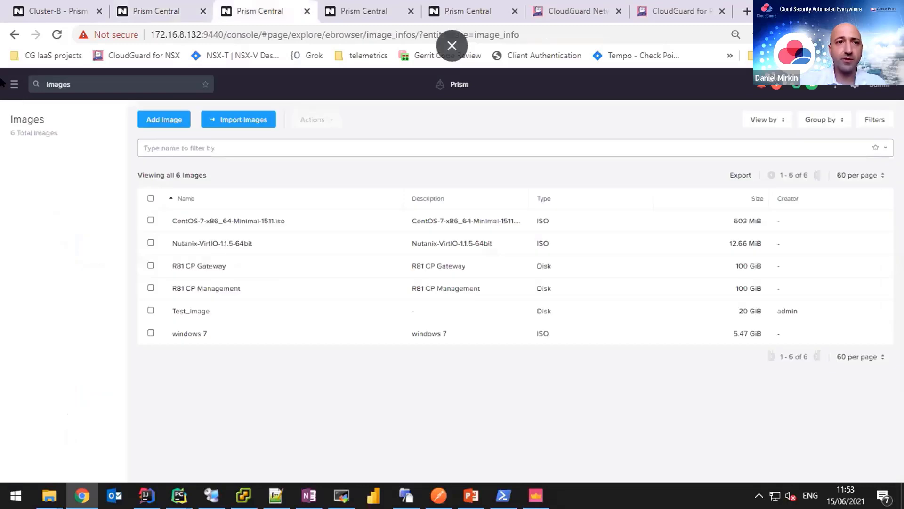
click(15, 88)
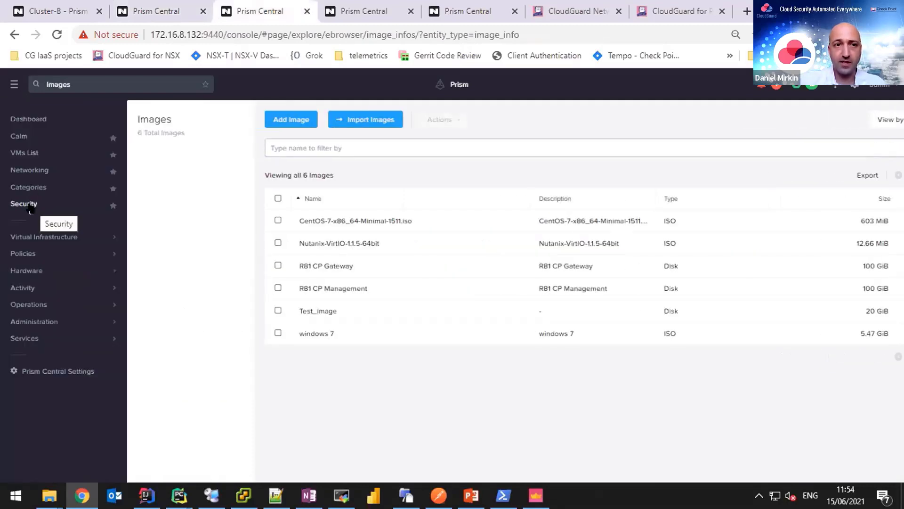
click(71, 205)
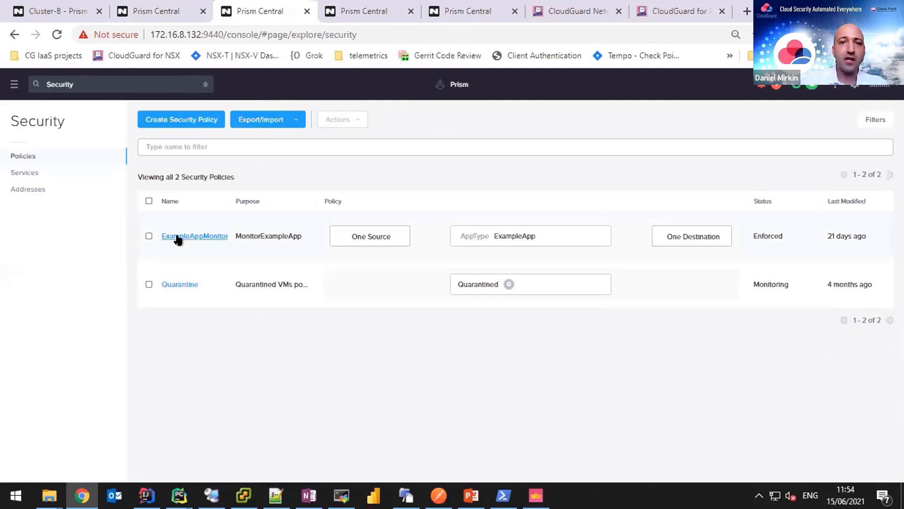
click(177, 237)
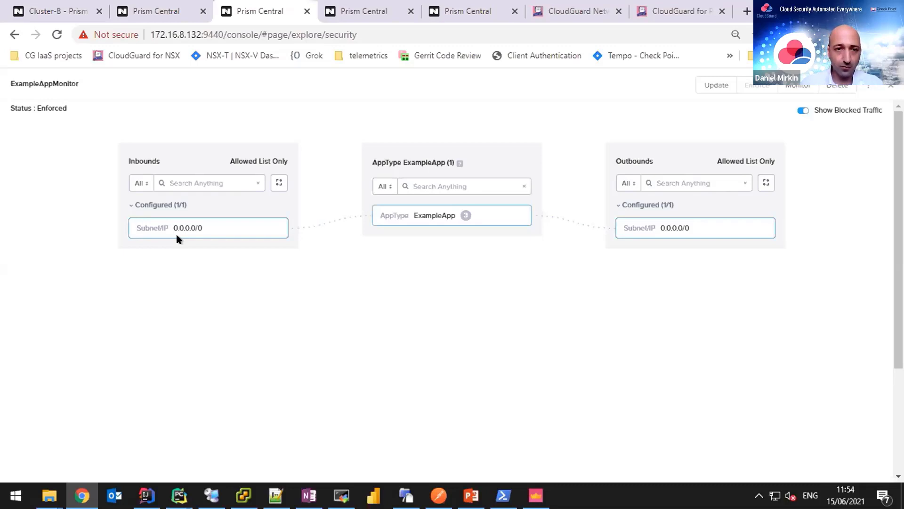
click(342, 219)
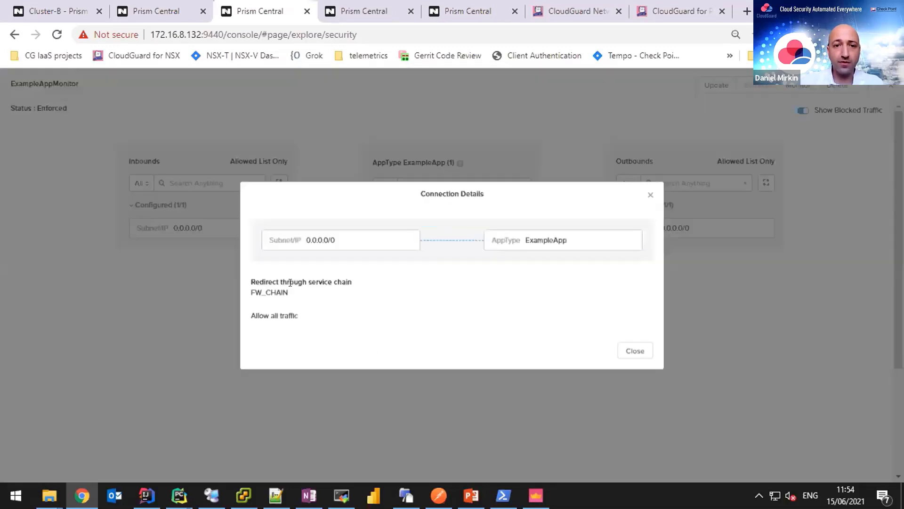
double_click(282, 292)
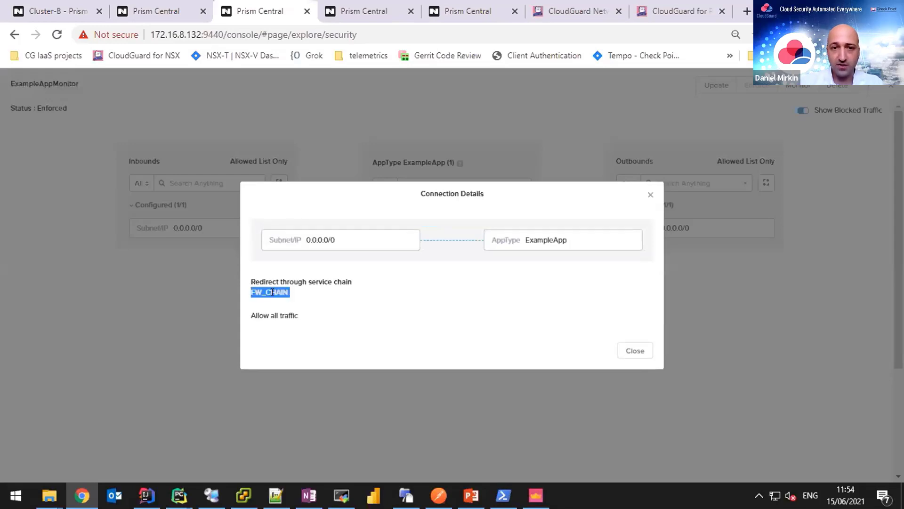
click(633, 352)
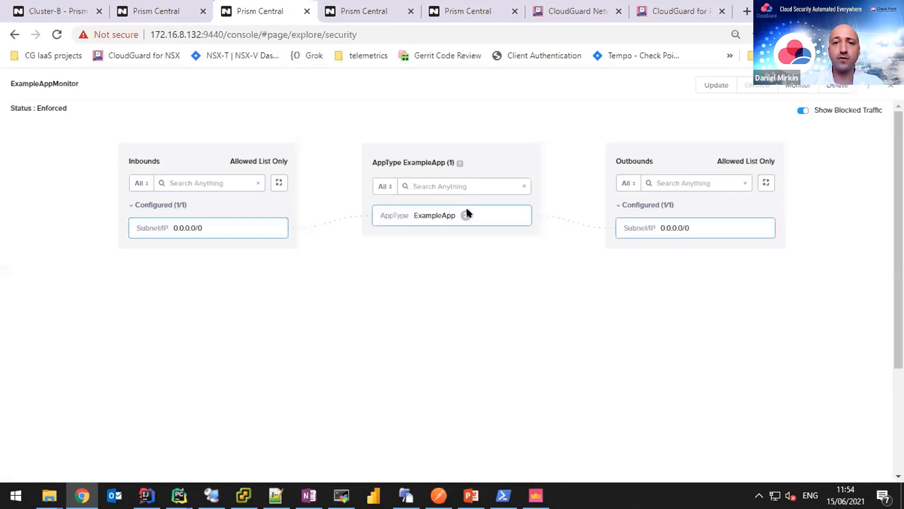
click(467, 215)
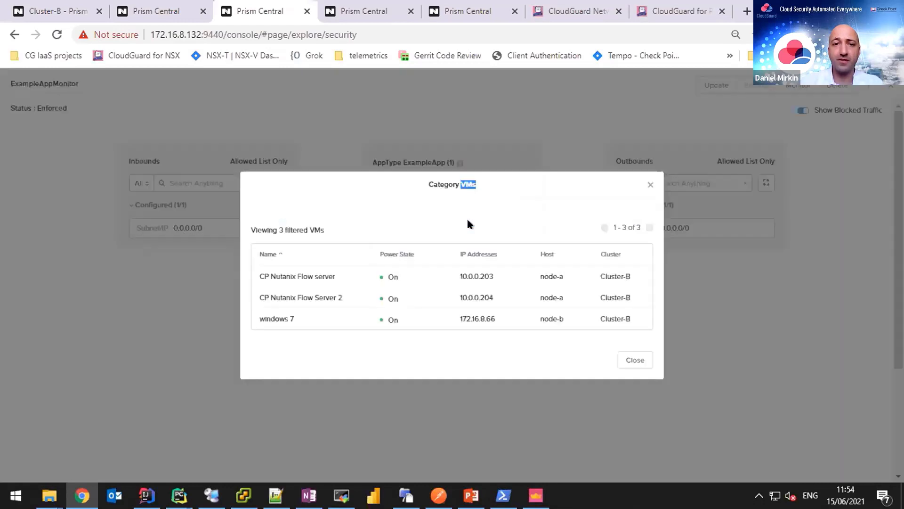
drag(372, 271, 372, 330)
click(373, 327)
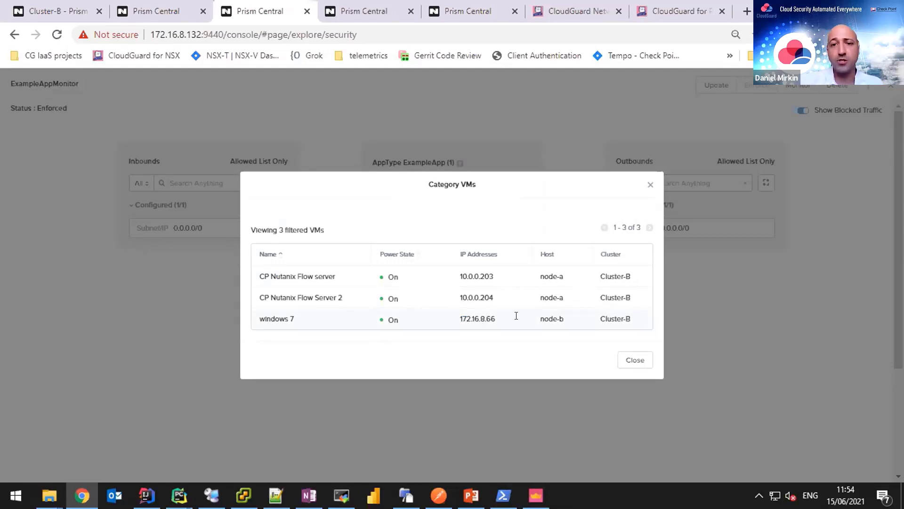
drag(272, 283, 250, 266)
click(250, 272)
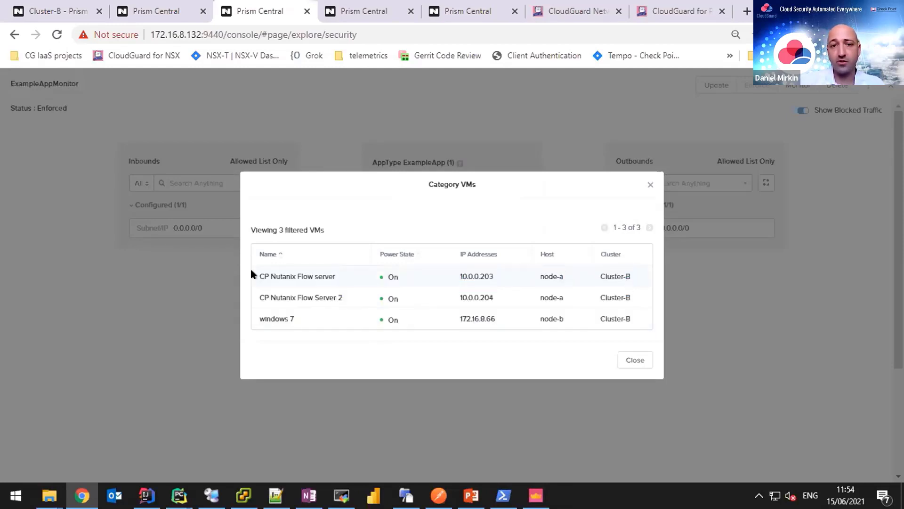
shift+click(630, 323)
click(631, 324)
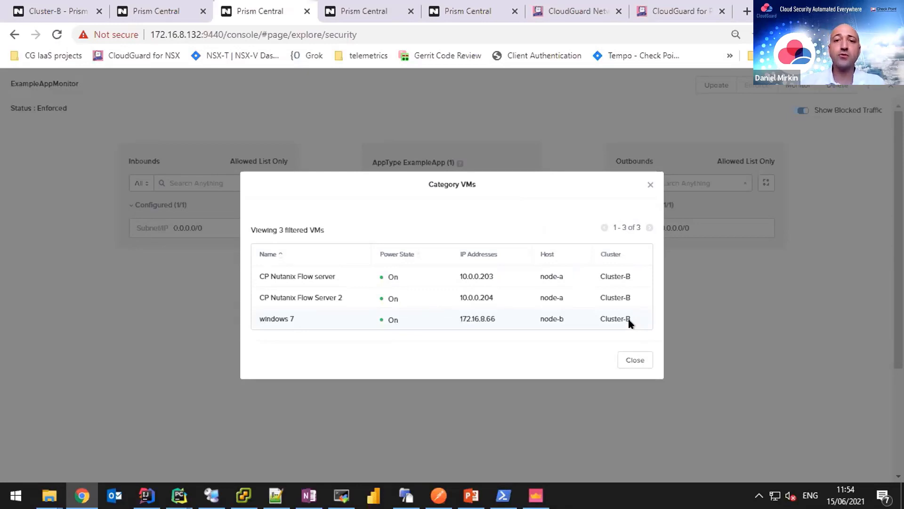
click(637, 361)
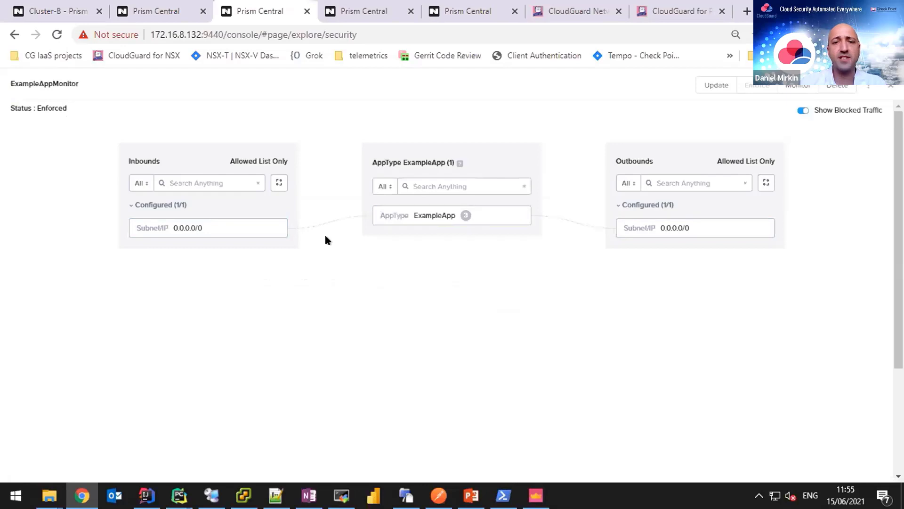
click(574, 219)
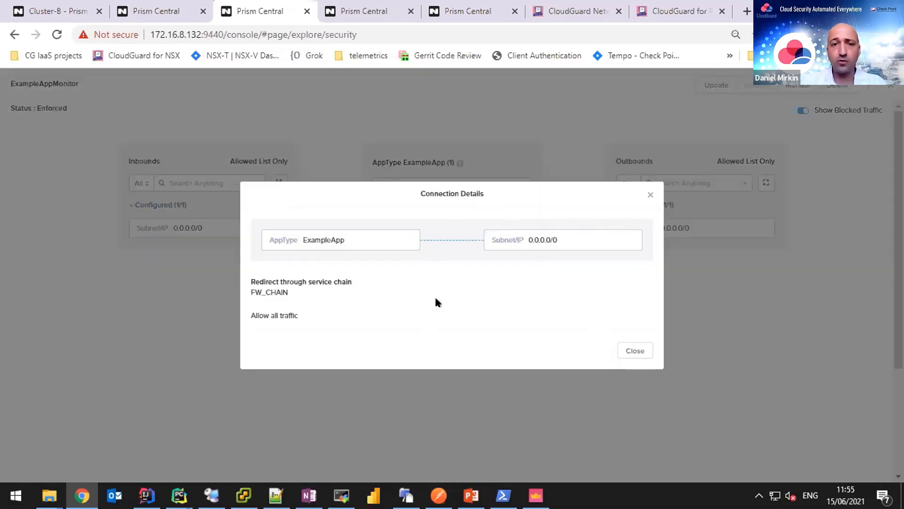
click(642, 350)
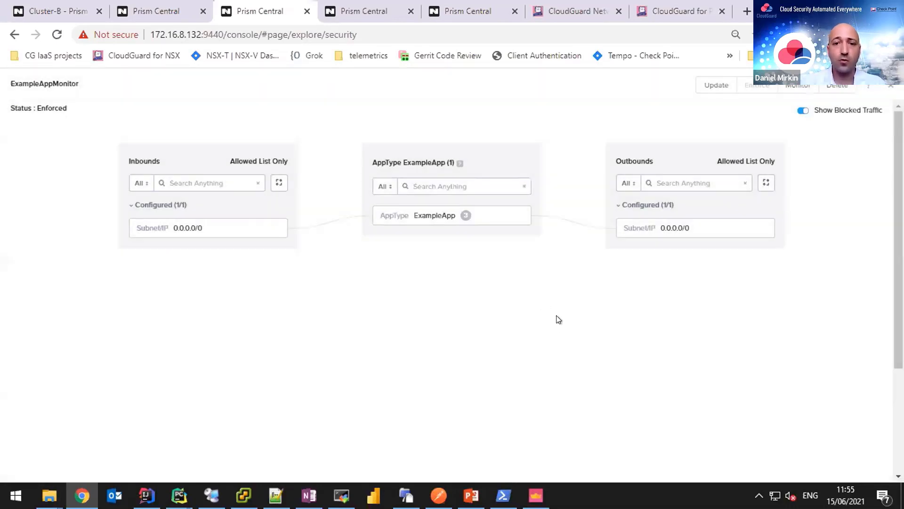
mouse_move(536, 495)
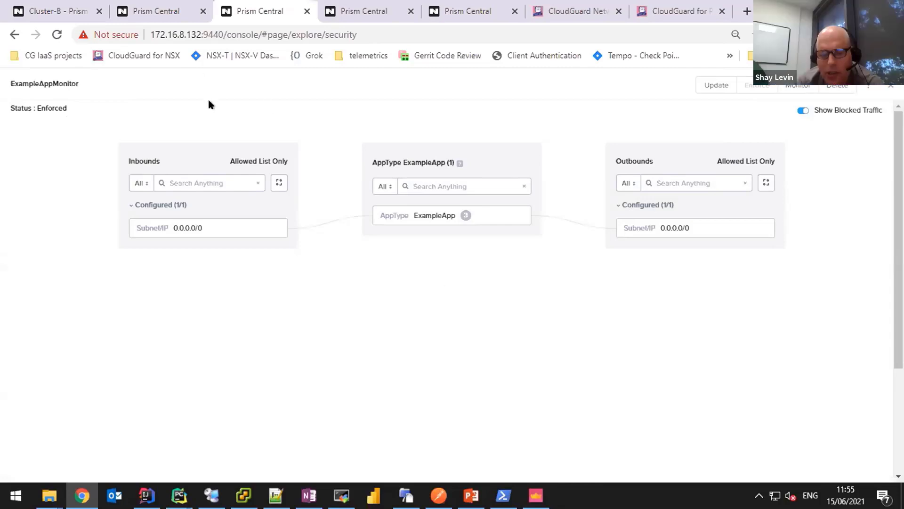
Start updating ExampleAppMonitor and open its inbound rule at the Secure Application step.
click(714, 85)
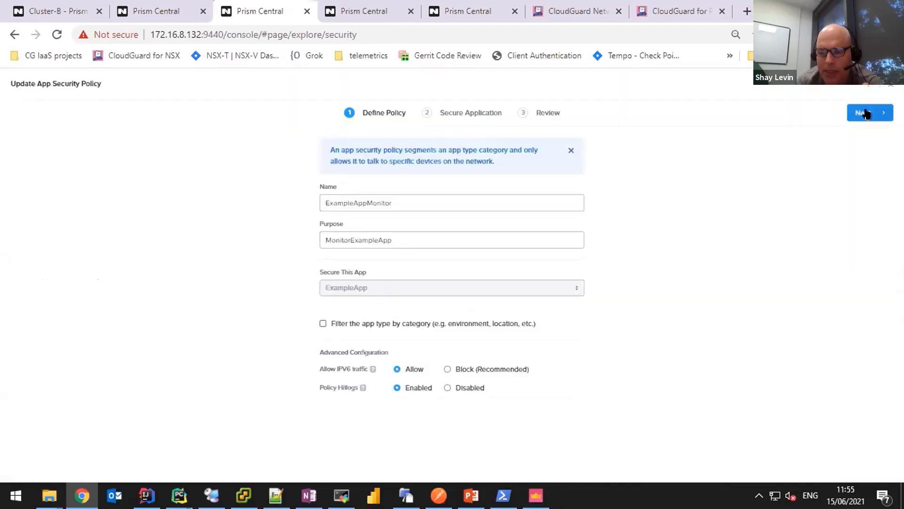
click(866, 114)
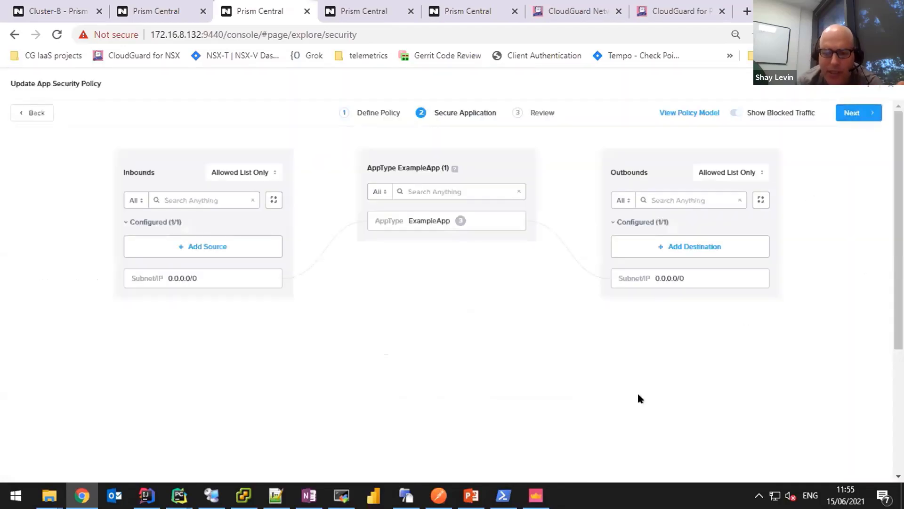
click(352, 221)
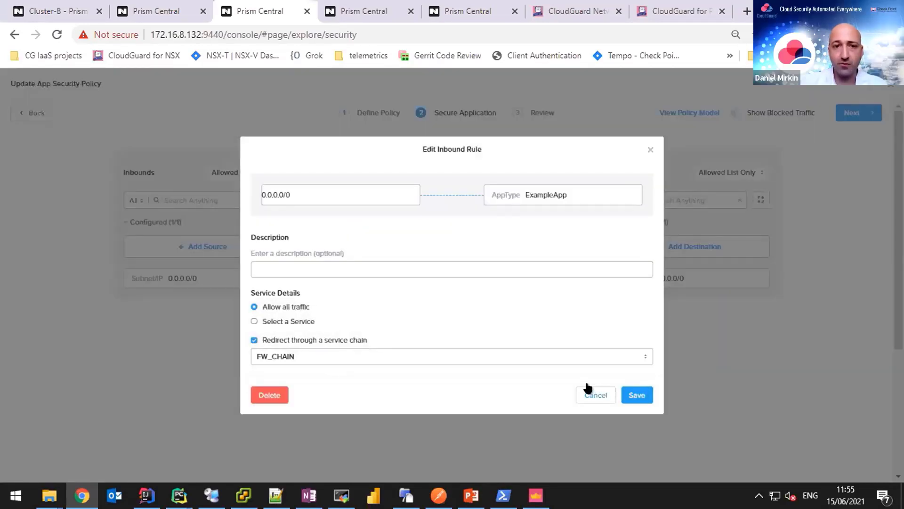
Restrict the inbound rule to the 6a44 service, found by searching 'tcp'.
click(276, 320)
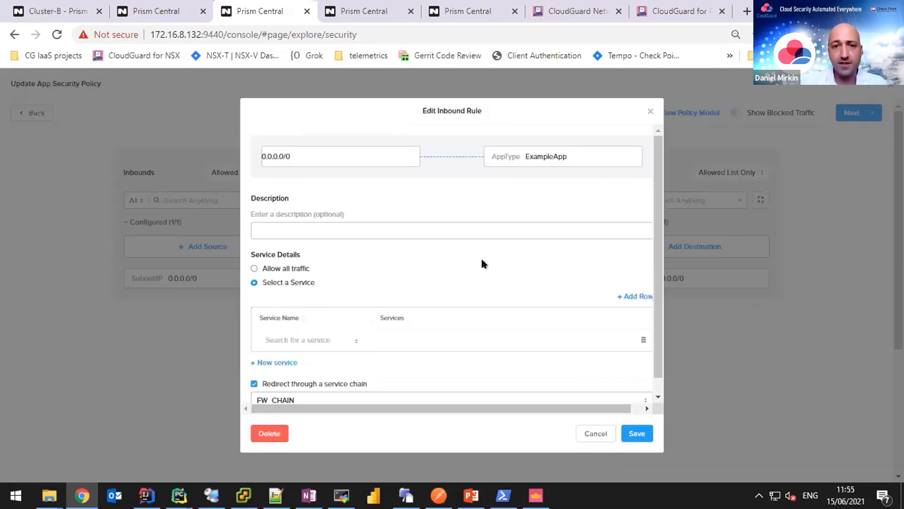
scroll(482, 256, down, 1)
click(321, 324)
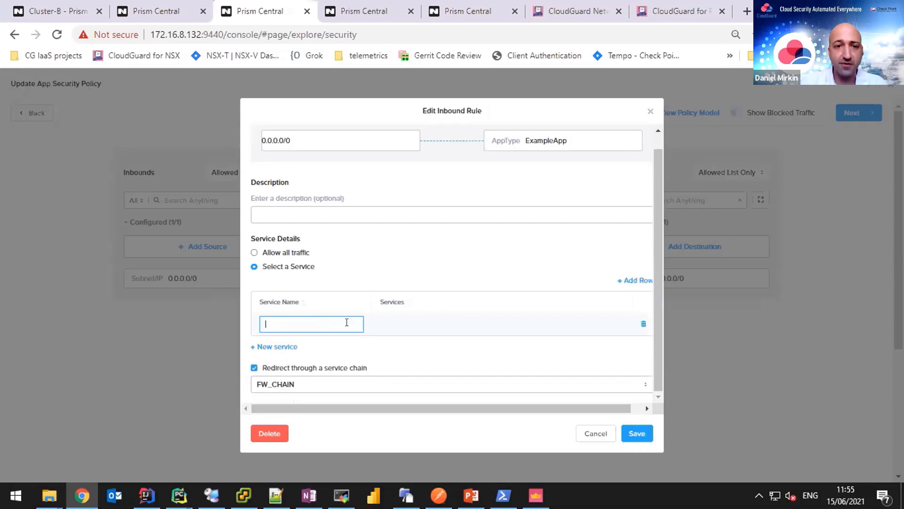
text(tc)
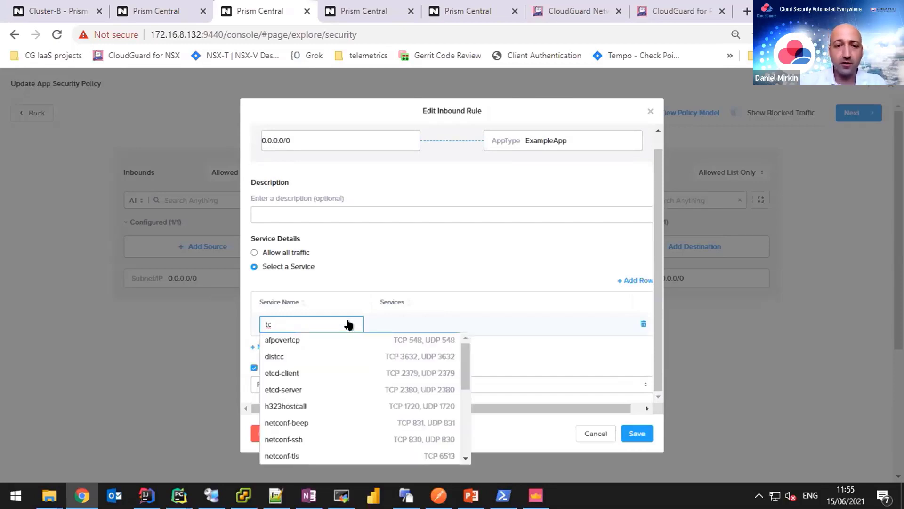
text(p)
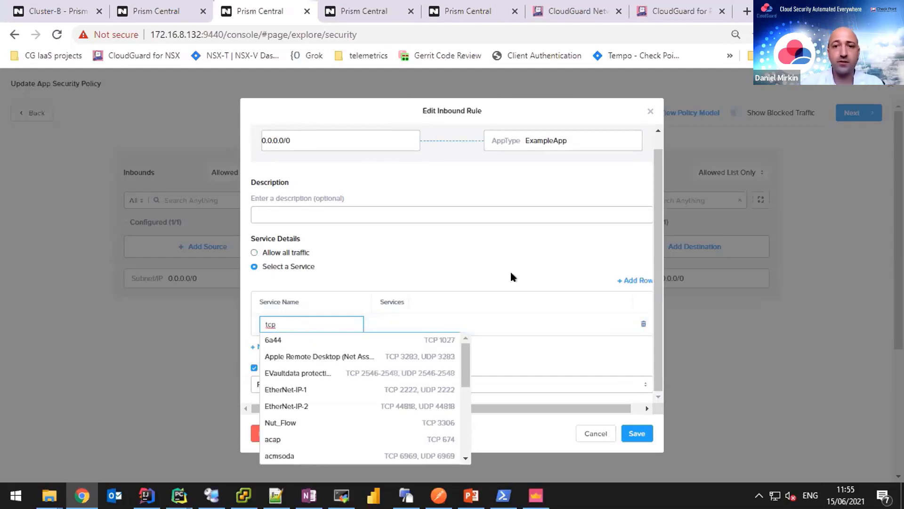
click(642, 324)
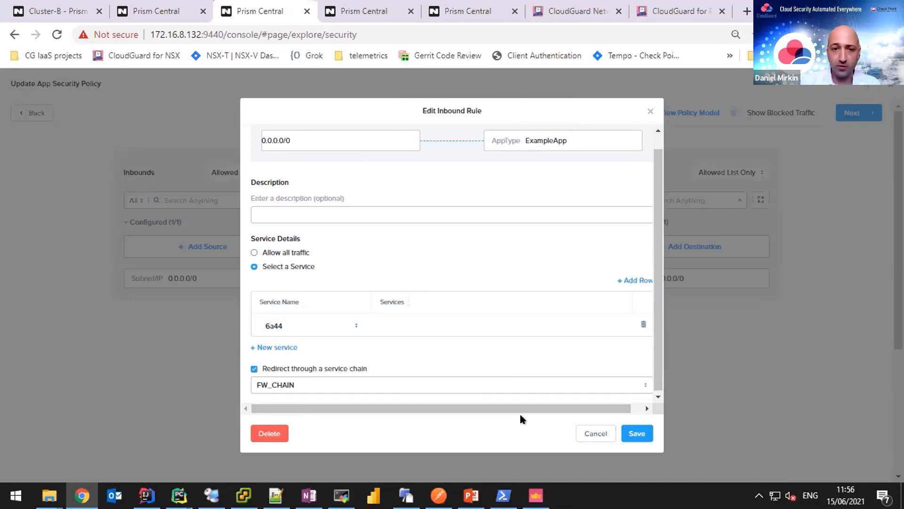
Discard the inbound rule edit and check the Calm application's provisioning progress.
key(Escape)
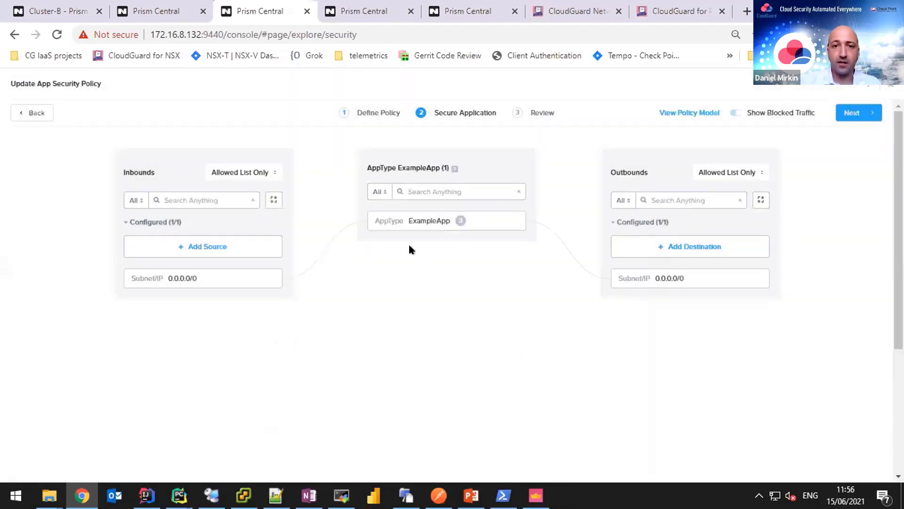
mouse_move(346, 231)
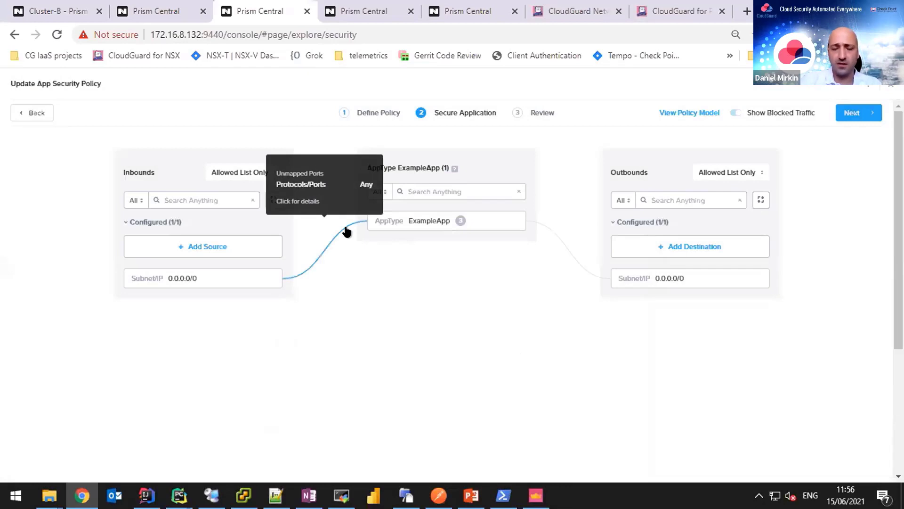
click(126, 8)
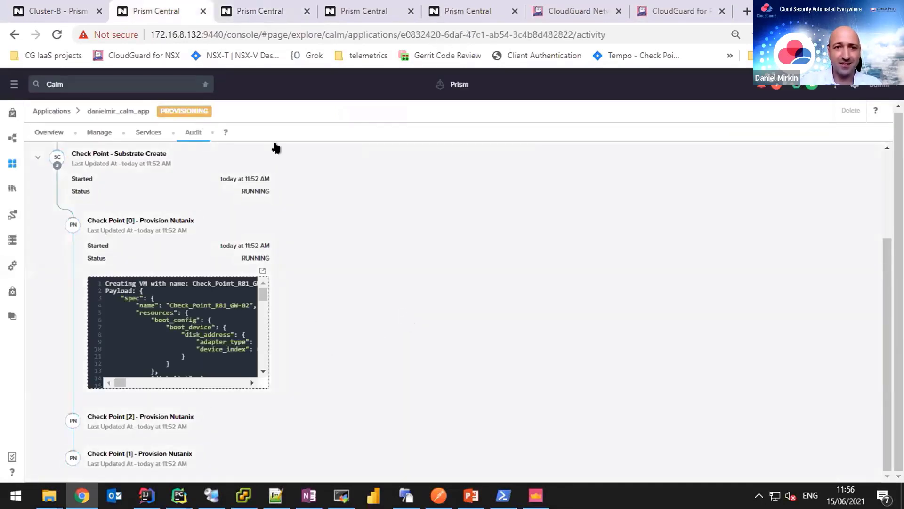
click(259, 10)
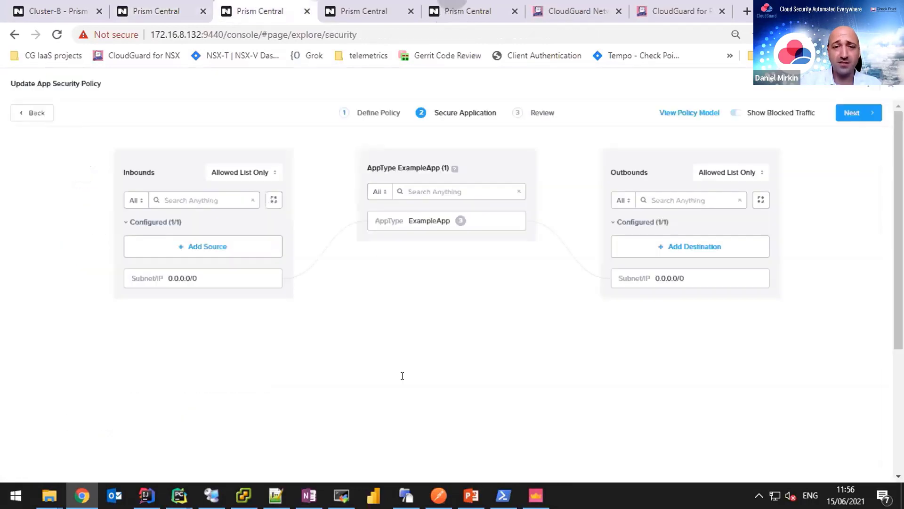
Reopen the inbound rule, view its service chains, cancel it, and back out to Define Policy.
click(346, 231)
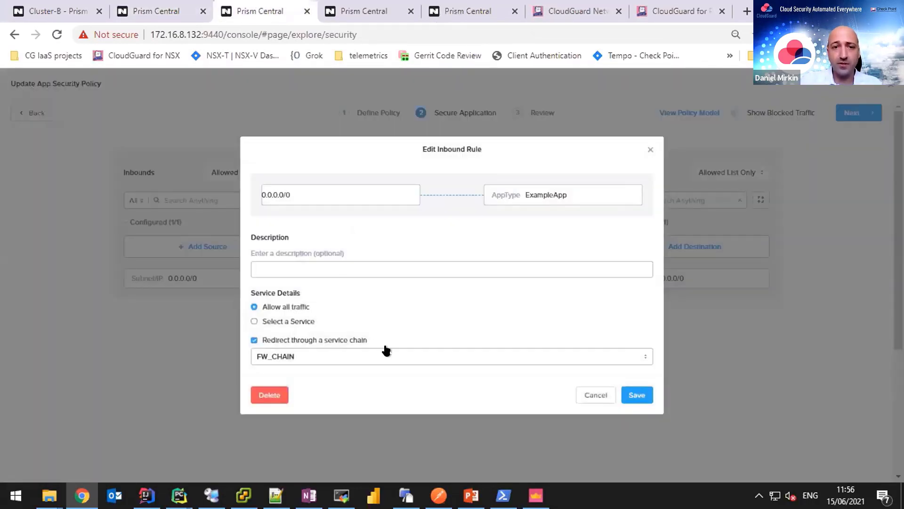
click(387, 351)
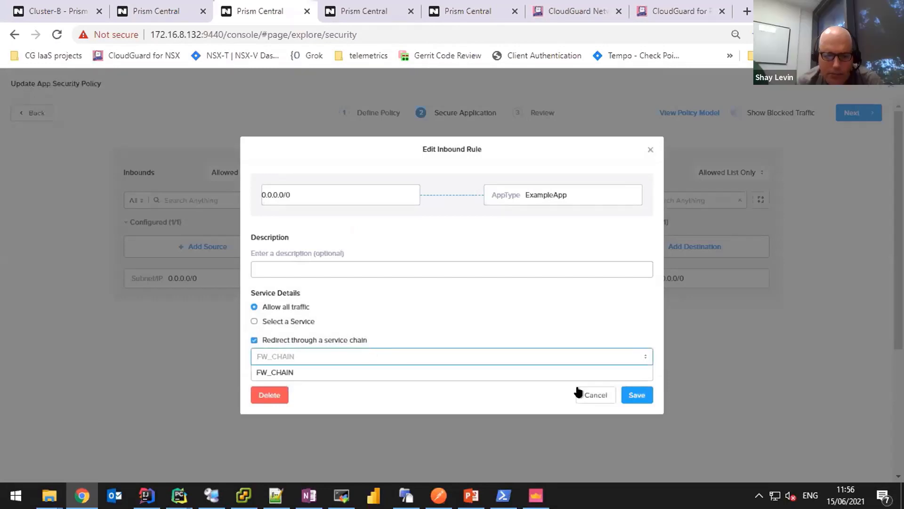
click(579, 393)
click(734, 148)
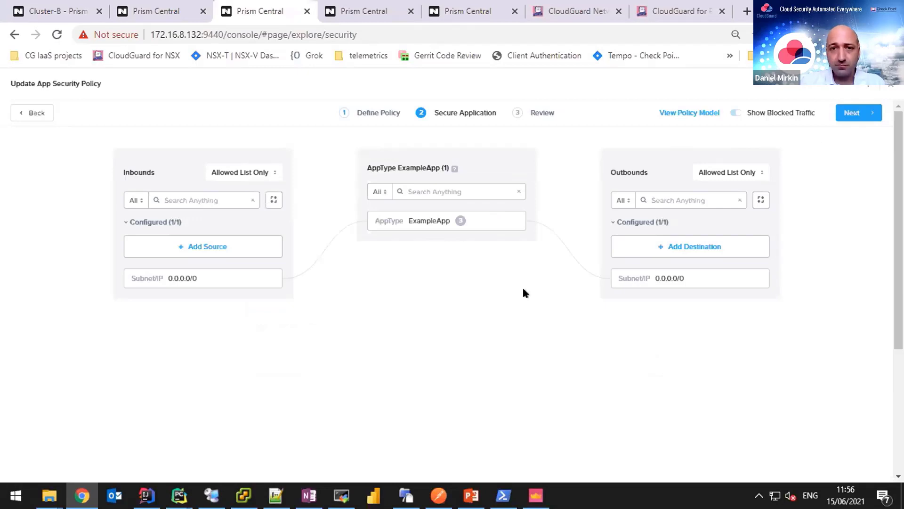
click(29, 113)
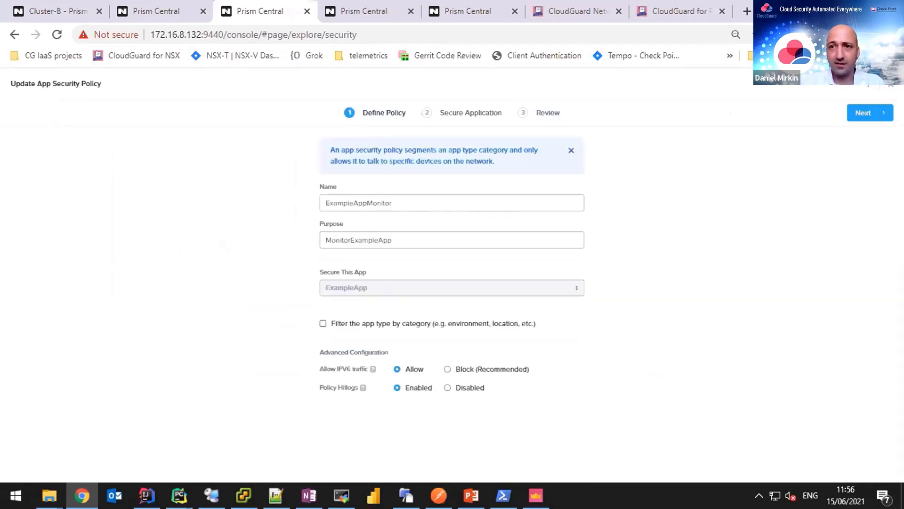
key(Escape)
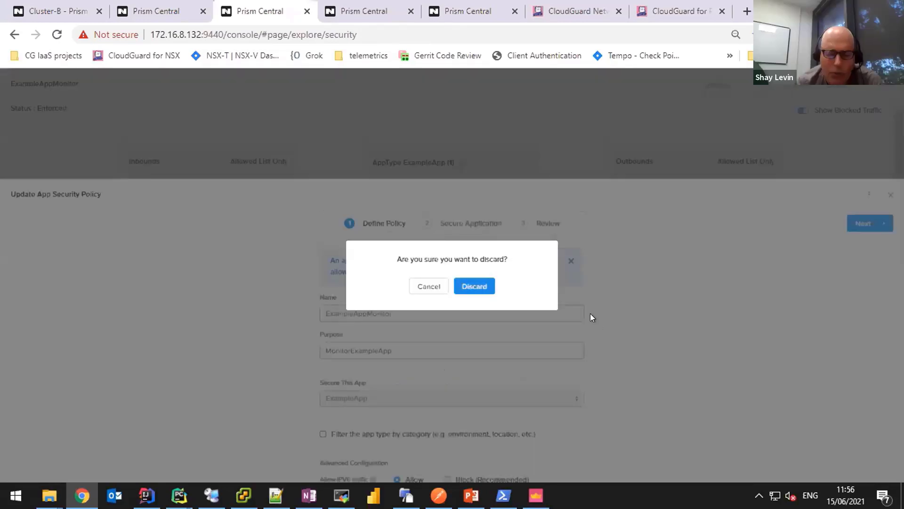
Discard the ExampleAppMonitor update, close the policy, and show Cluster-B's hardware diagram.
key(Return)
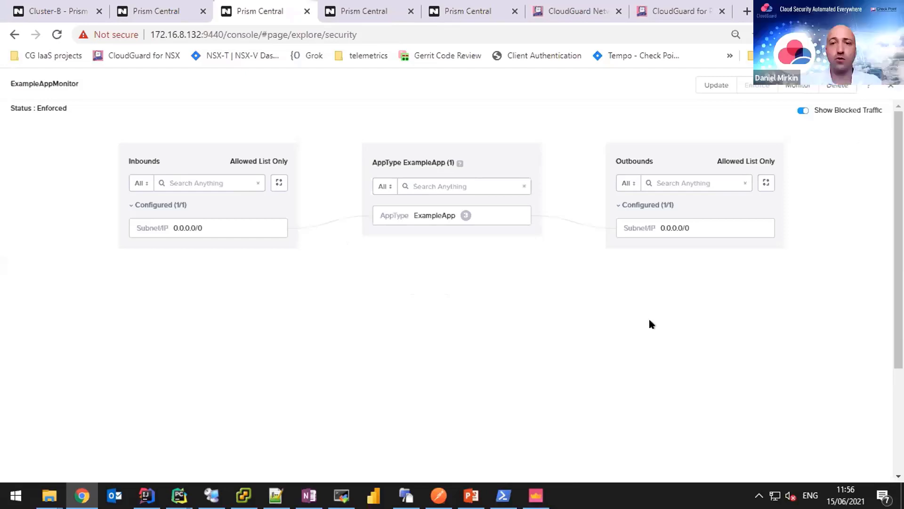
click(891, 86)
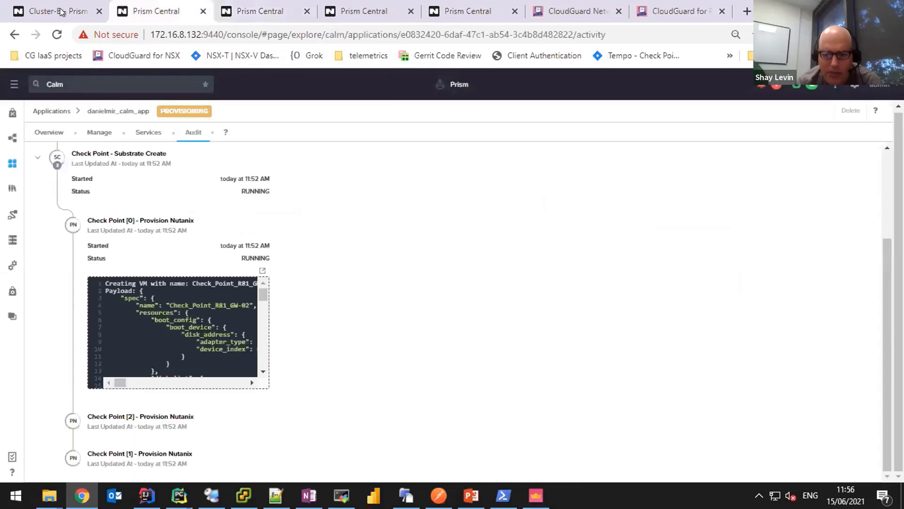
click(162, 14)
click(60, 12)
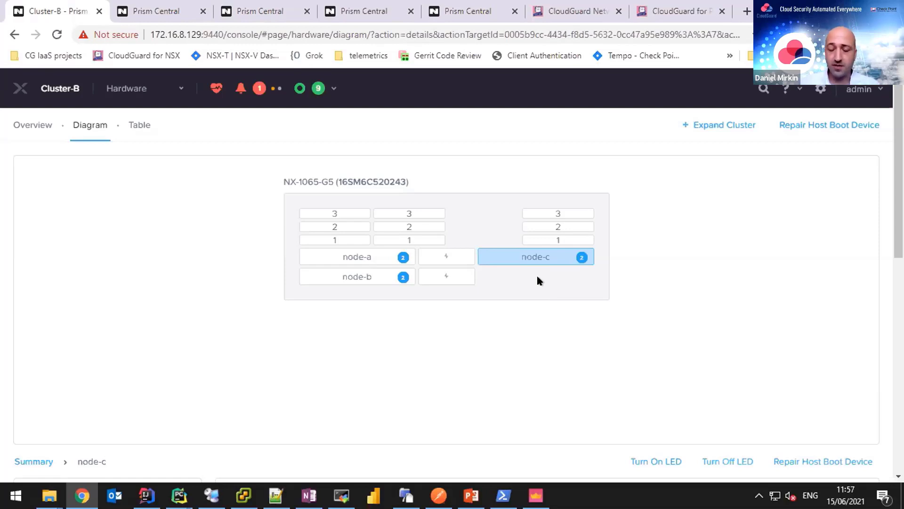
Show the gateway application's running Create action in Calm, then switch to SmartConsole.
click(179, 9)
click(100, 134)
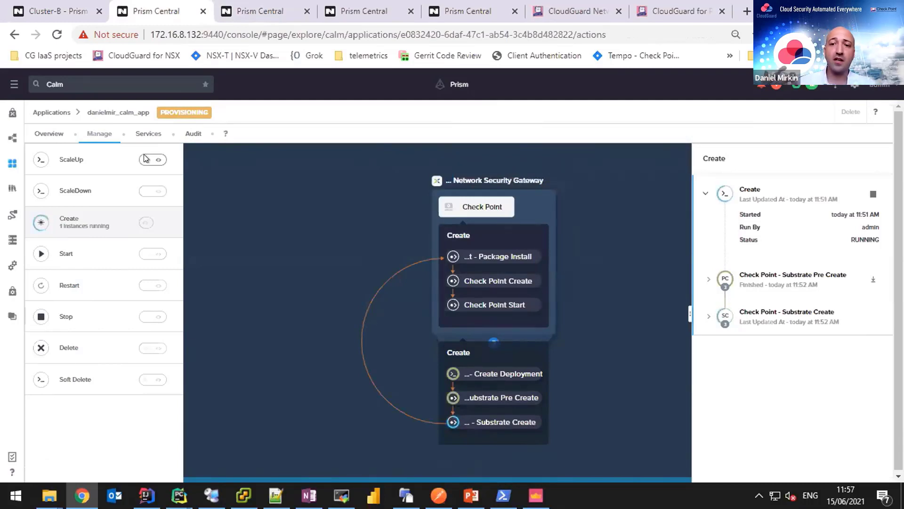
mouse_move(452, 45)
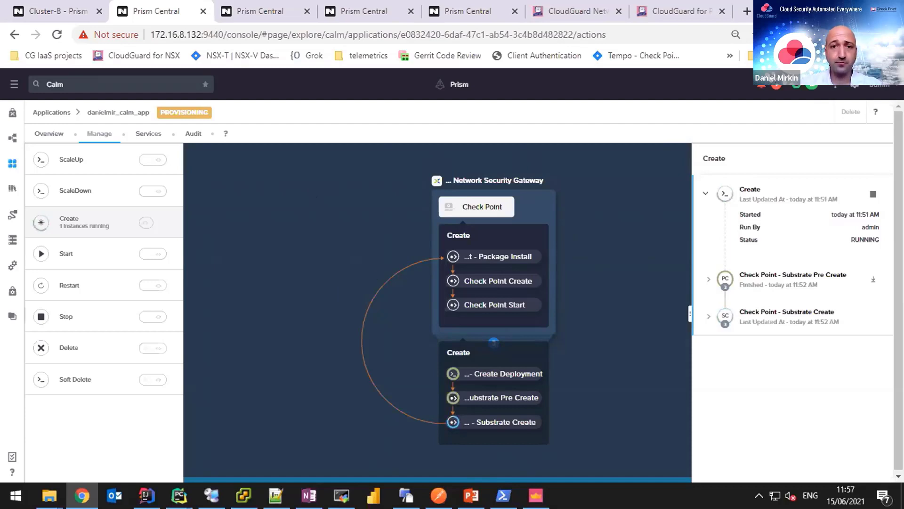
click(536, 495)
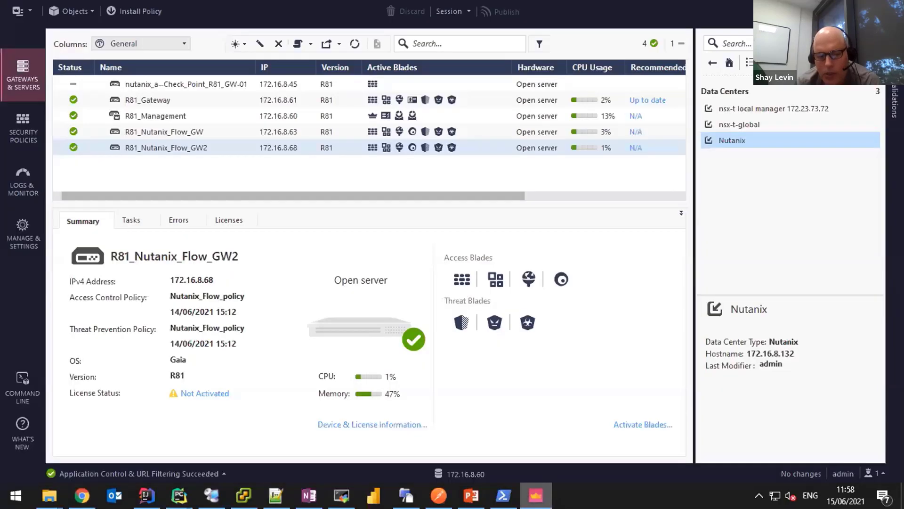
Switch from SmartConsole back to the Prism Central browser window.
key(alt+Tab)
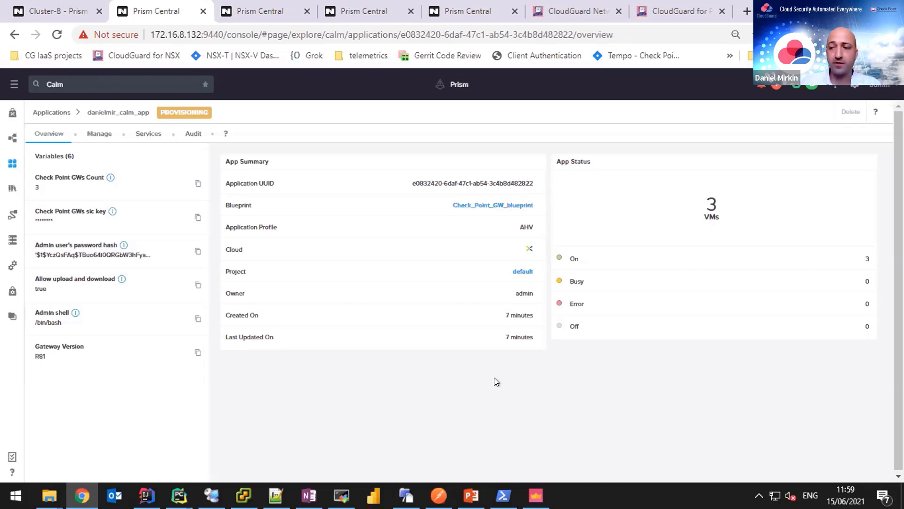
click(344, 7)
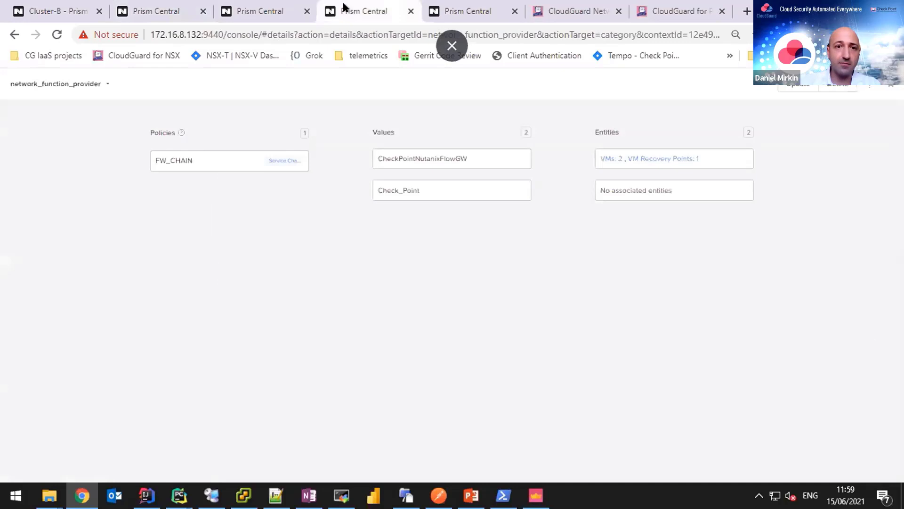
click(14, 34)
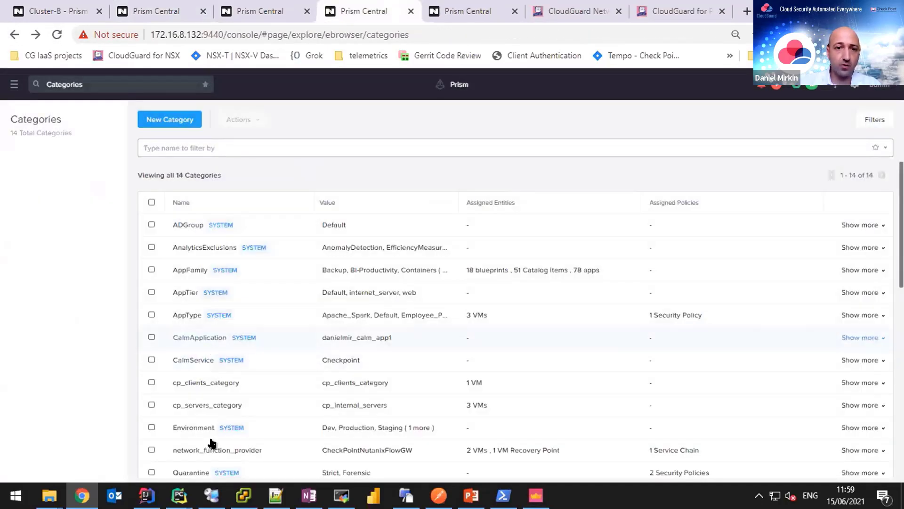
click(208, 450)
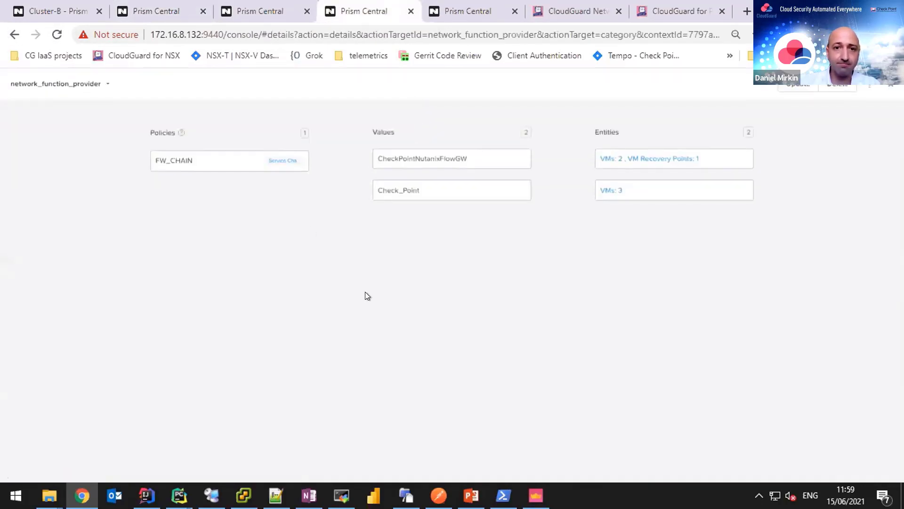
click(16, 31)
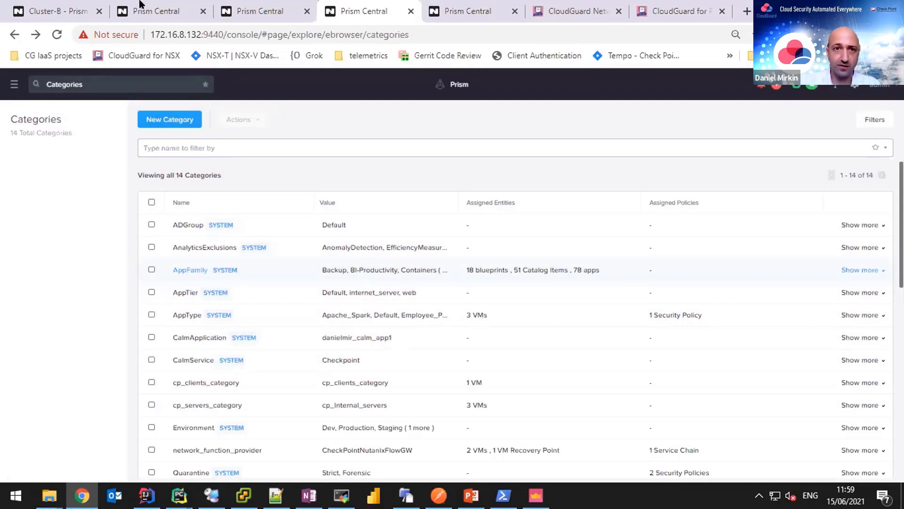
click(152, 7)
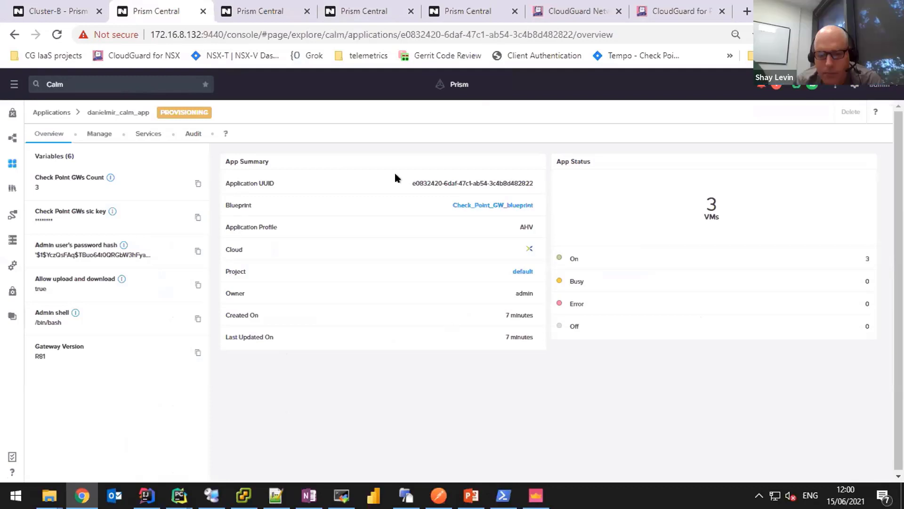
Expand the app audit's Create run down to its Substrate Create and Provision Nutanix steps.
click(193, 134)
click(37, 162)
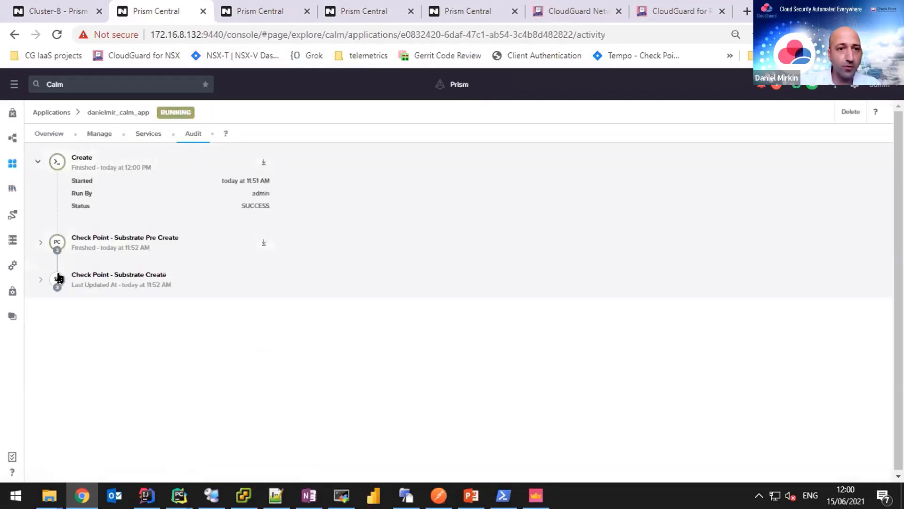
click(57, 281)
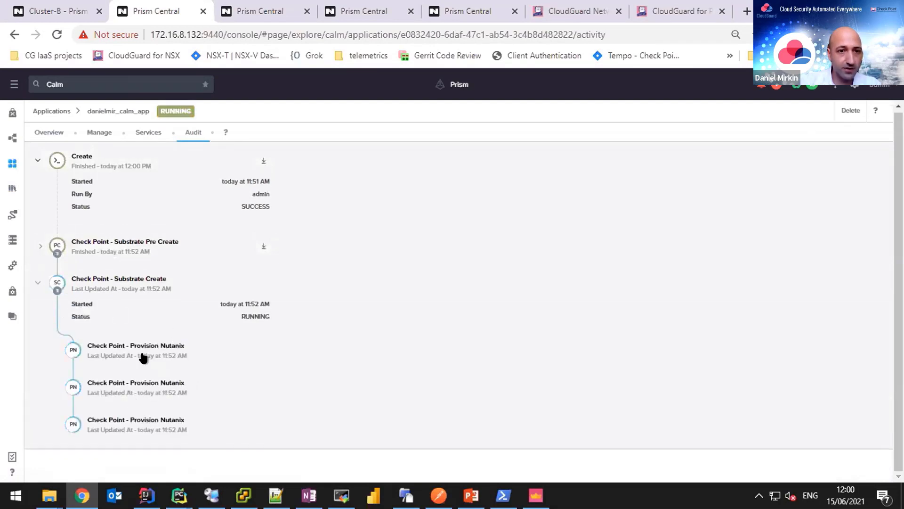
click(171, 362)
scroll(196, 369, down, 3)
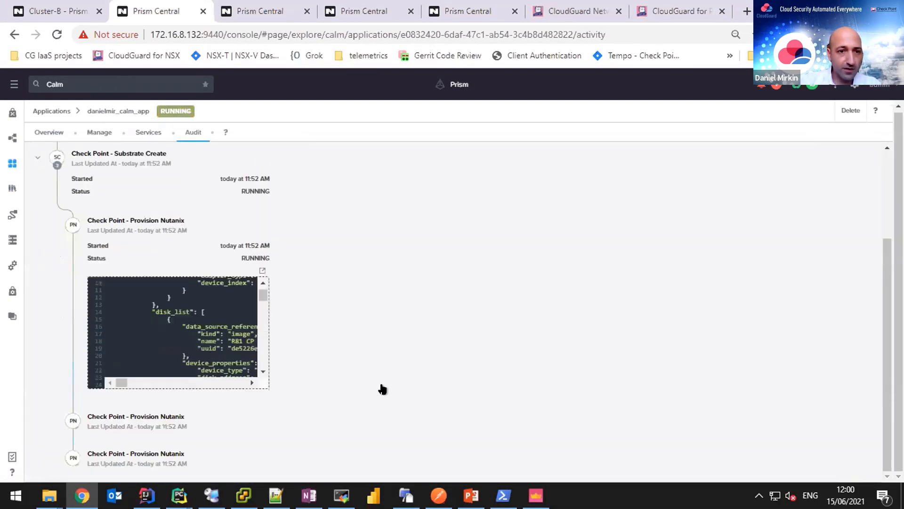
scroll(73, 188, up, 3)
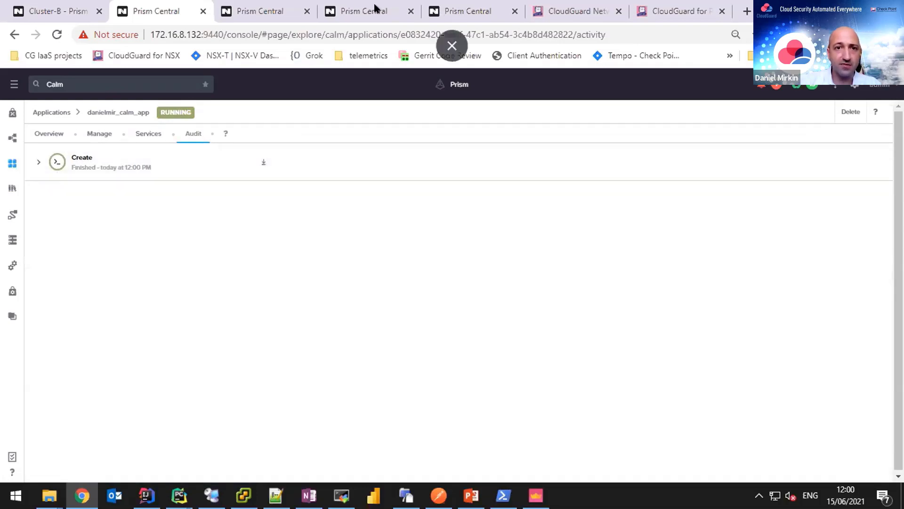
List the three Check_Point-tagged VMs from the network_function_provider category.
click(376, 7)
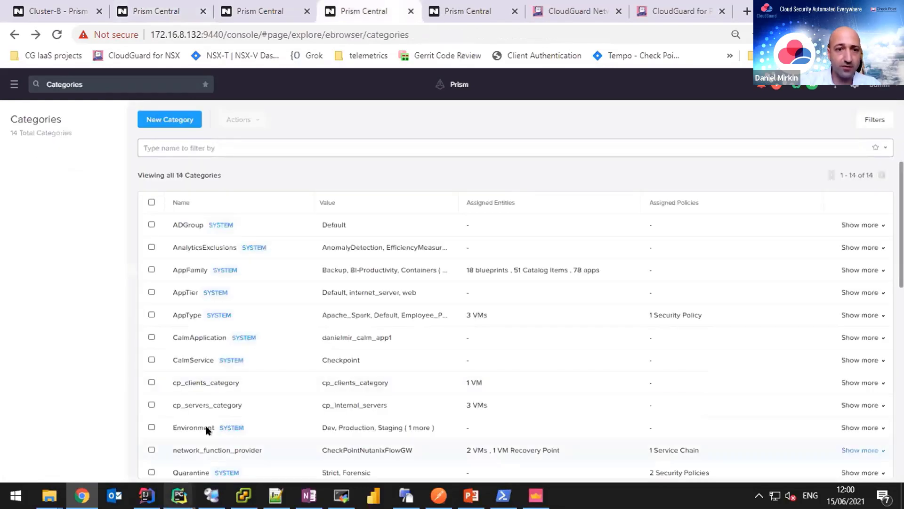
click(210, 451)
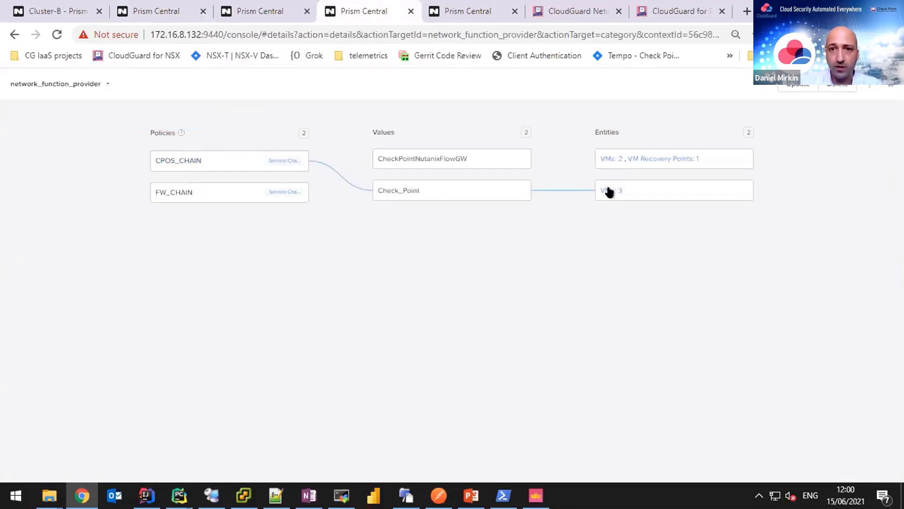
click(611, 195)
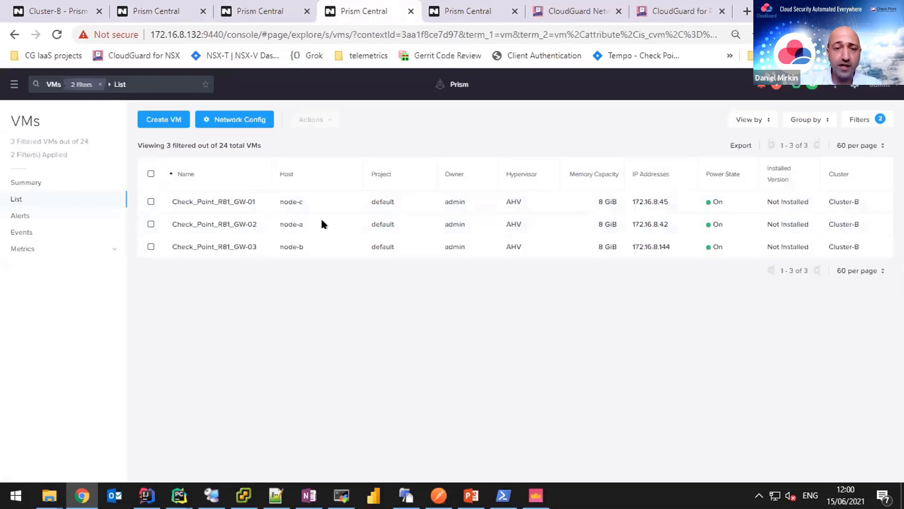
drag(272, 224, 305, 225)
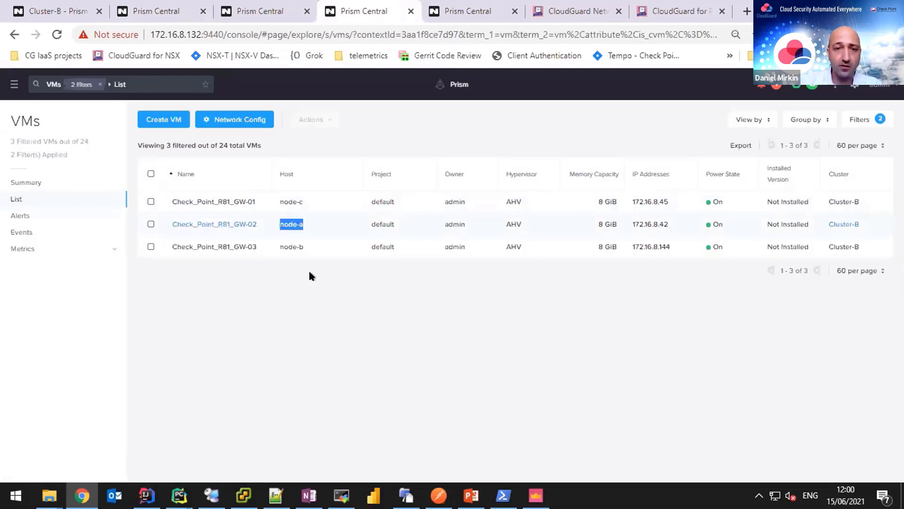
click(284, 250)
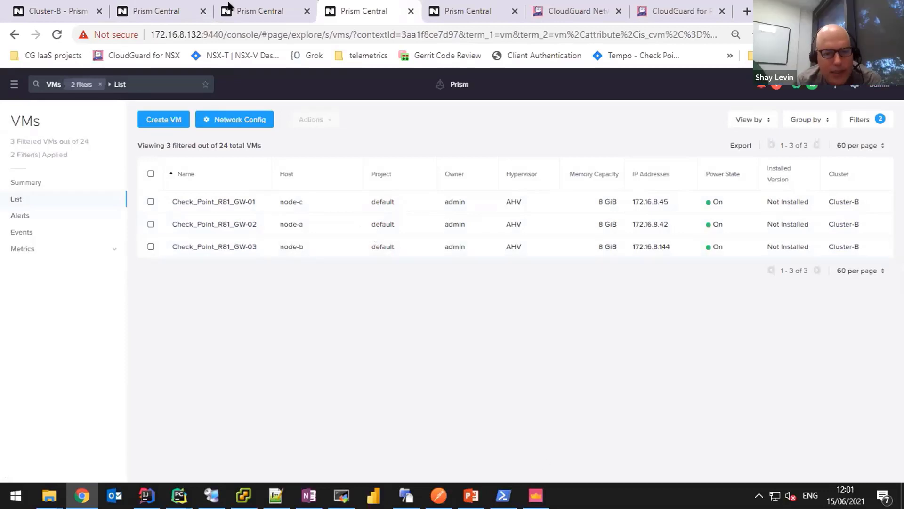
Open ExampleAppMonitor for update and check its inbound rule uses the FW_CHAIN service chain.
click(254, 5)
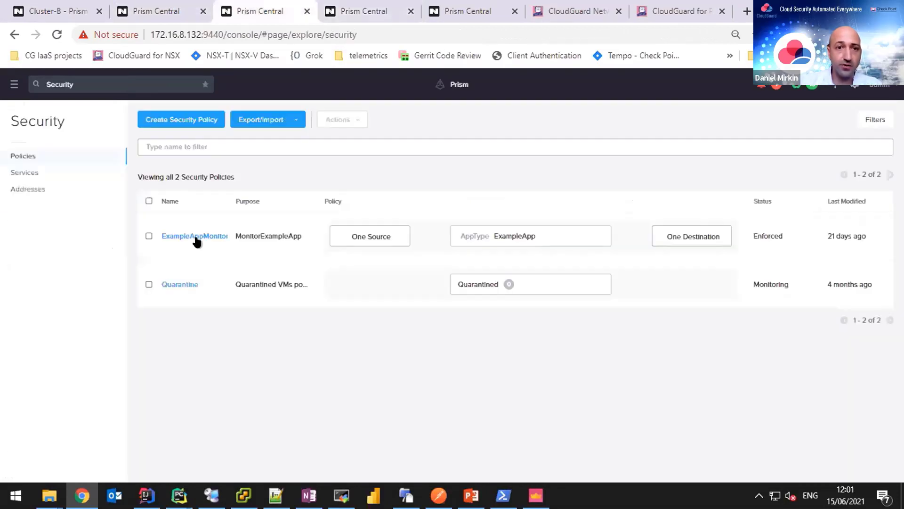
click(195, 237)
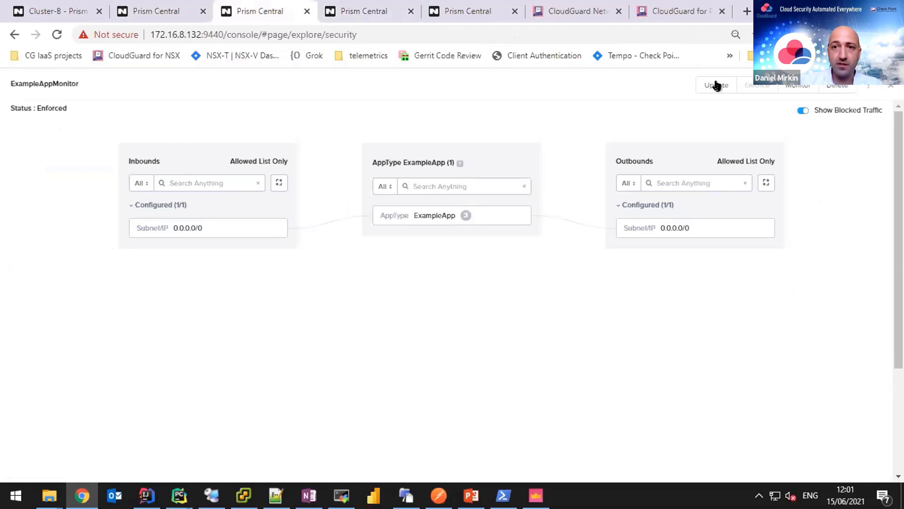
click(717, 85)
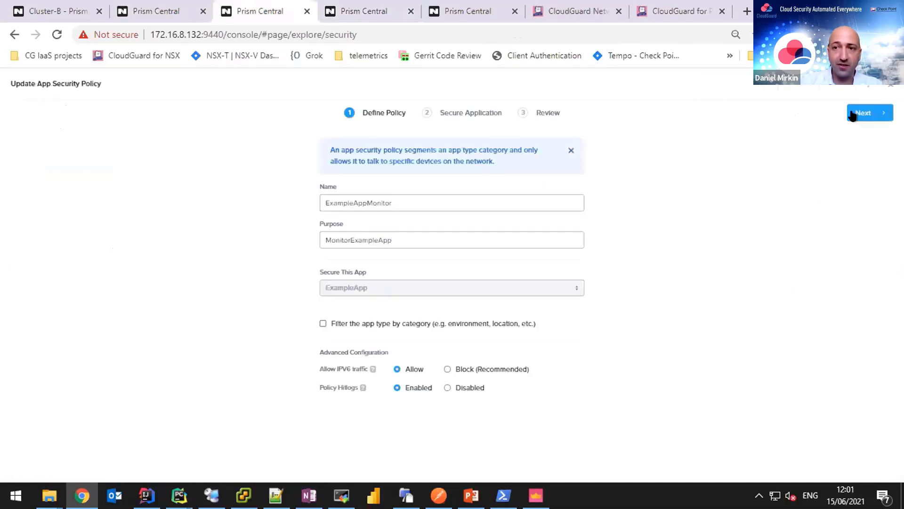
click(855, 115)
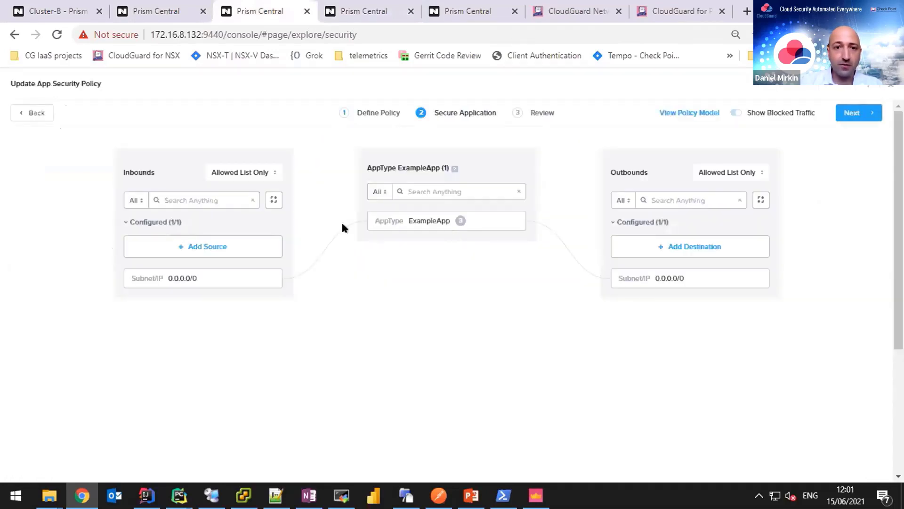
click(343, 222)
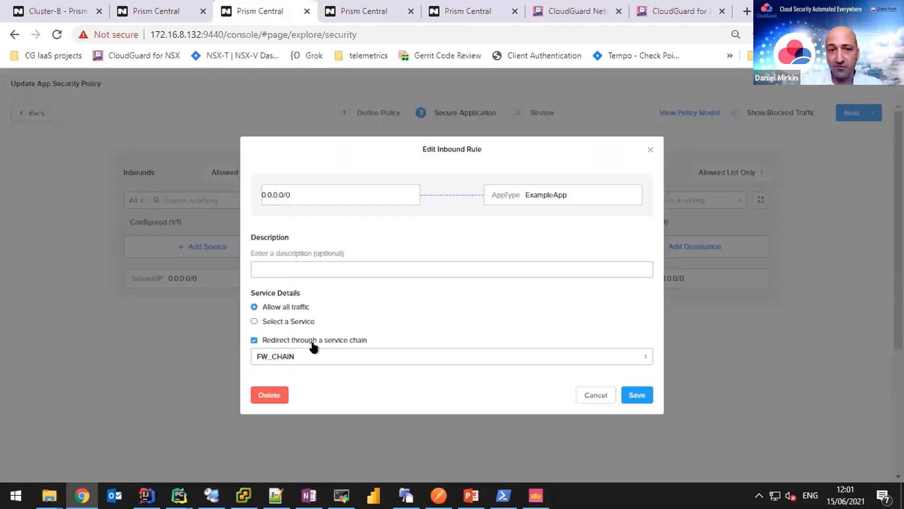
click(335, 360)
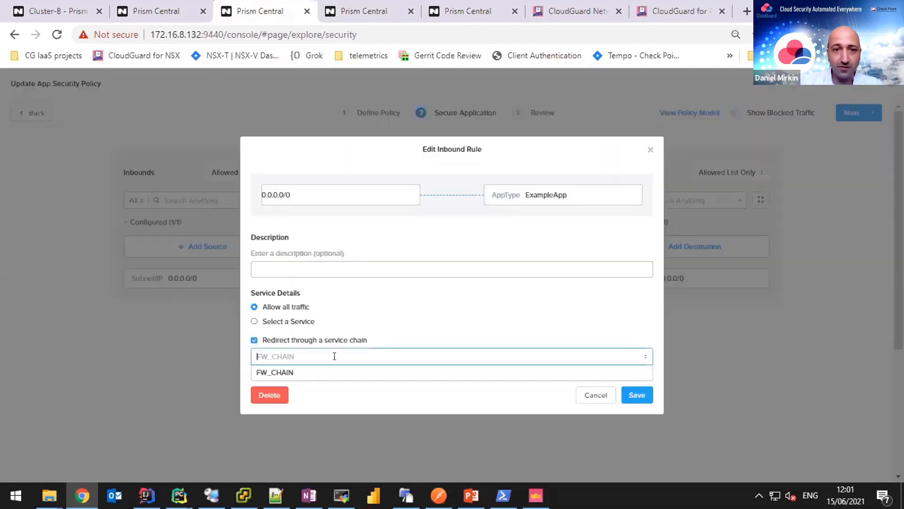
click(623, 377)
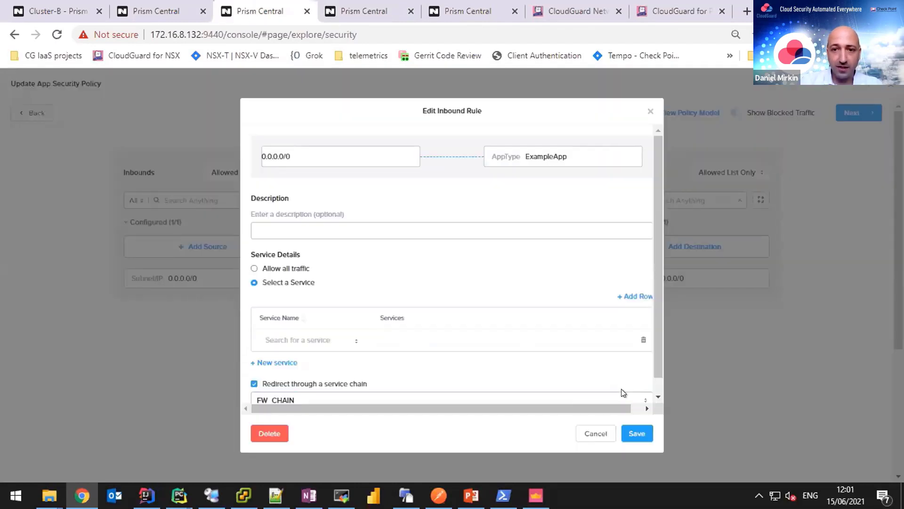
click(595, 433)
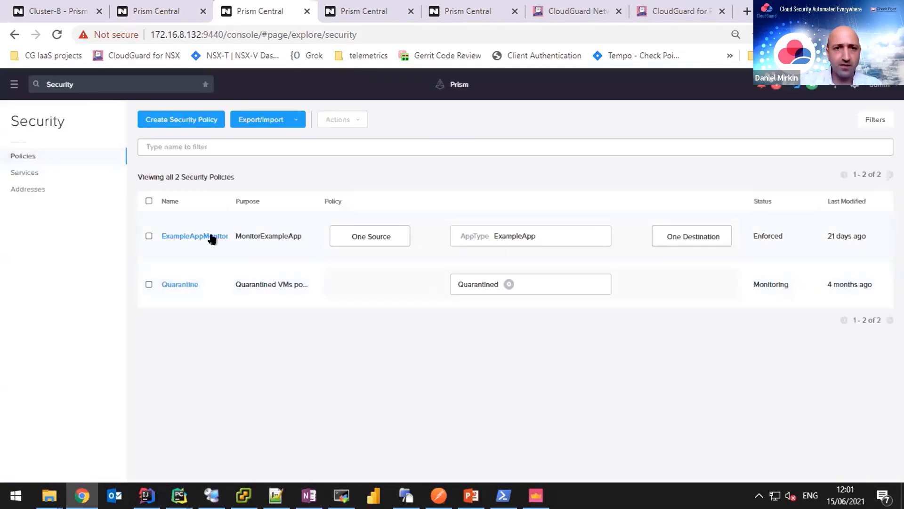
Return to the Secure Application step and confirm FW_CHAIN remains the inbound chain, without saving.
click(212, 238)
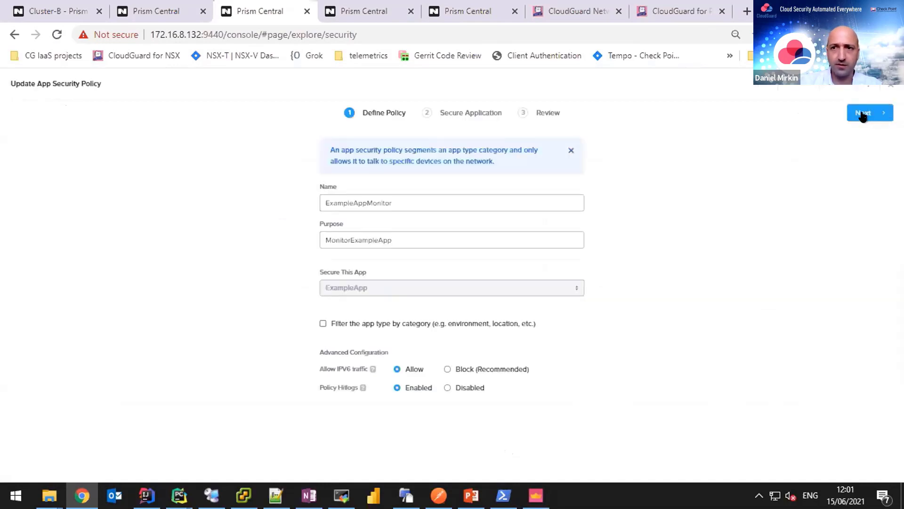
click(862, 114)
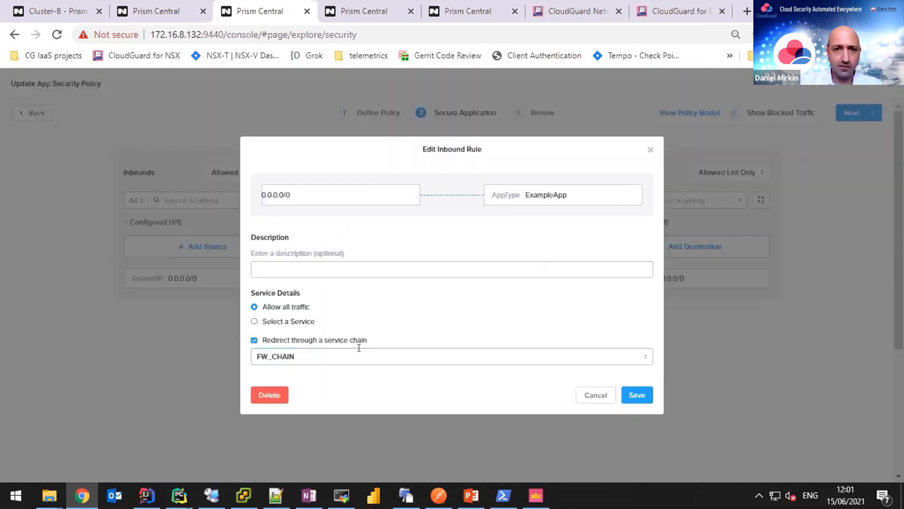
click(359, 352)
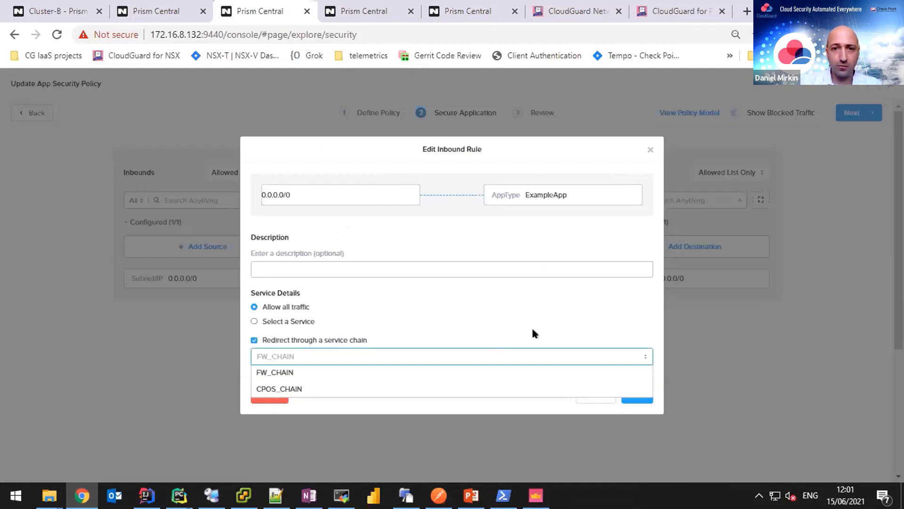
click(542, 371)
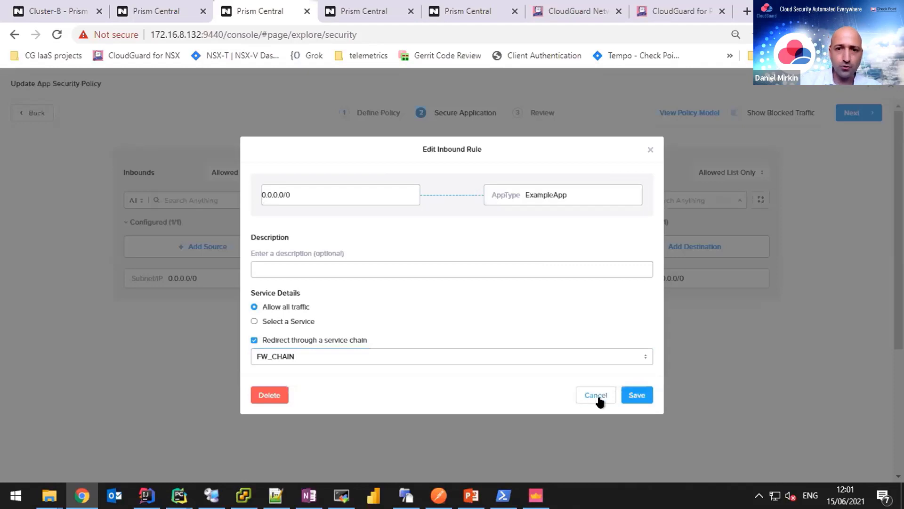
click(599, 400)
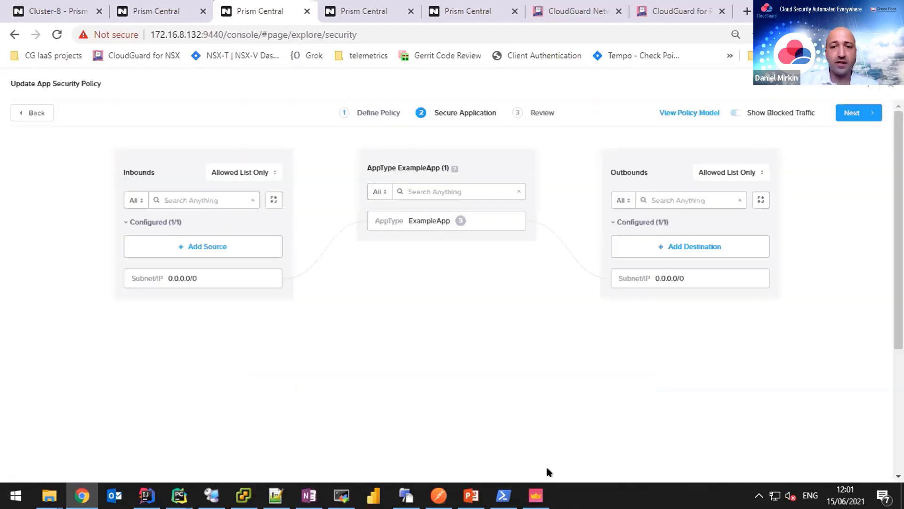
Review summaries of nutanix_a gateways GW-01 to GW-03 and R81_Nutanix_Flow_GW/GW2.
key(alt+Tab)
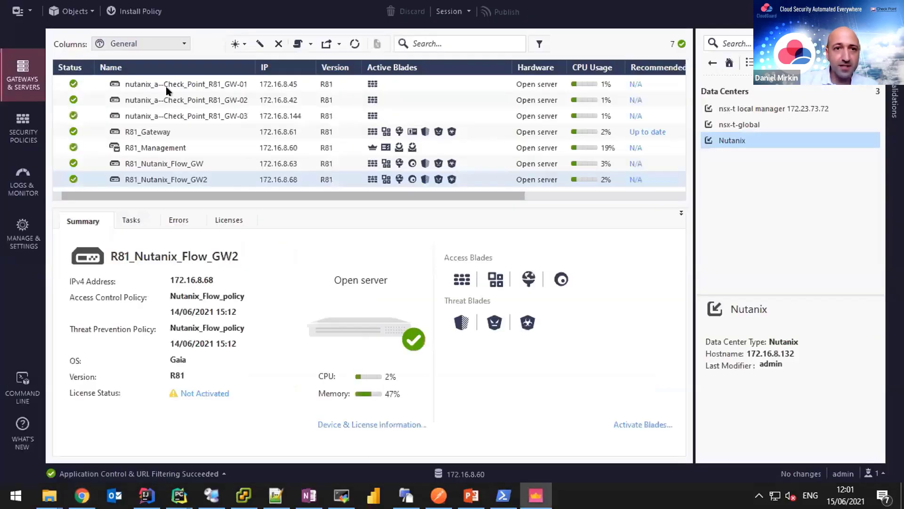
click(172, 88)
click(187, 116)
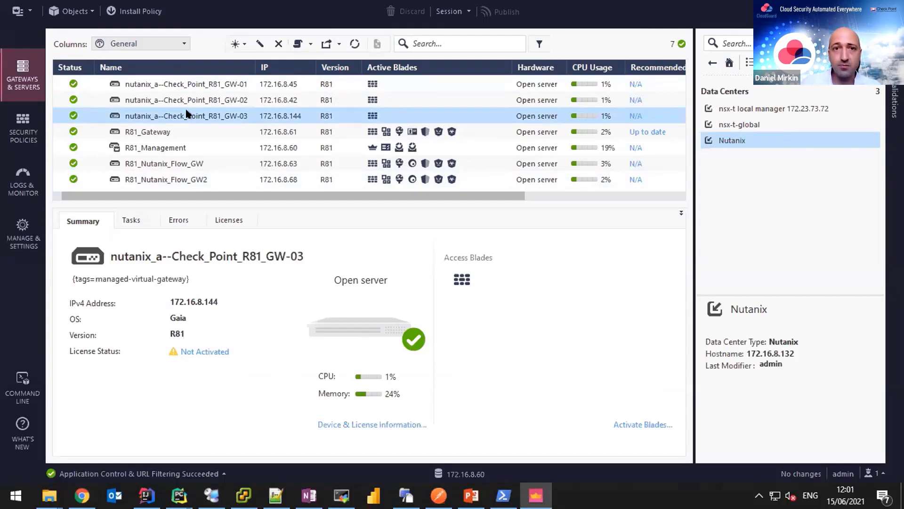
click(408, 83)
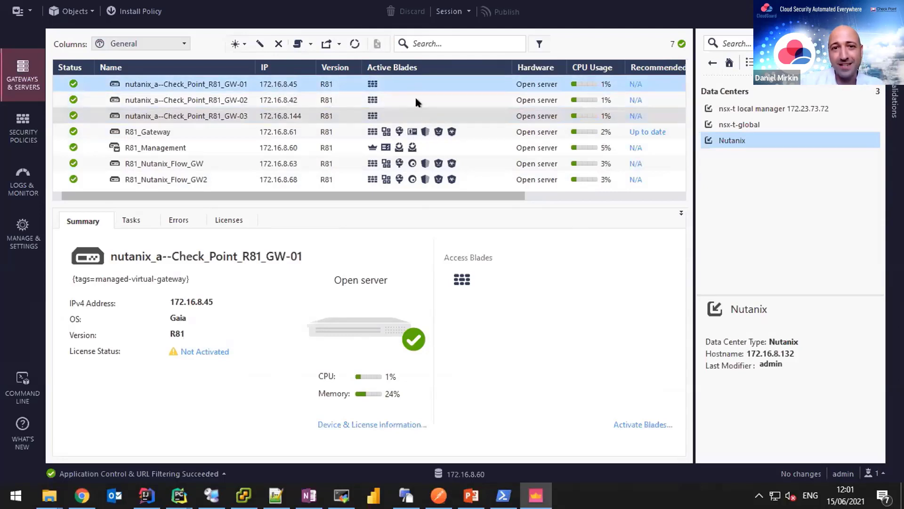
click(436, 164)
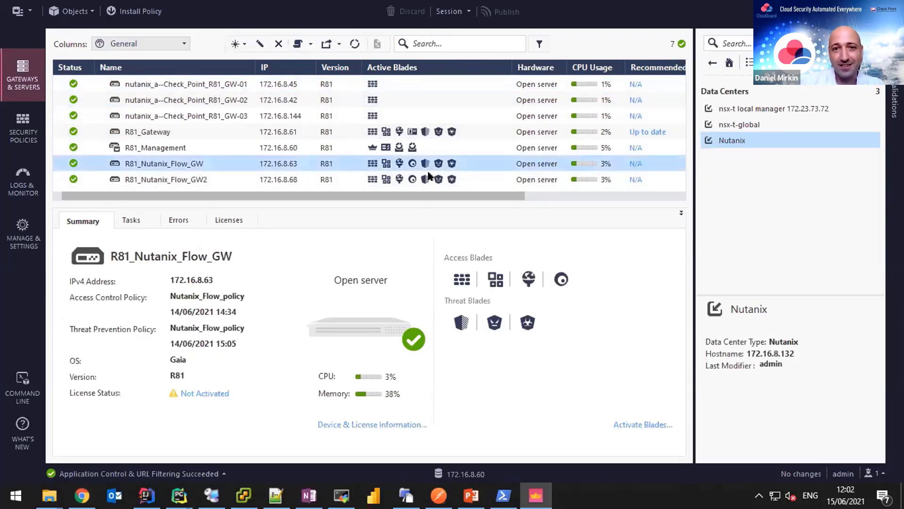
click(431, 179)
click(436, 165)
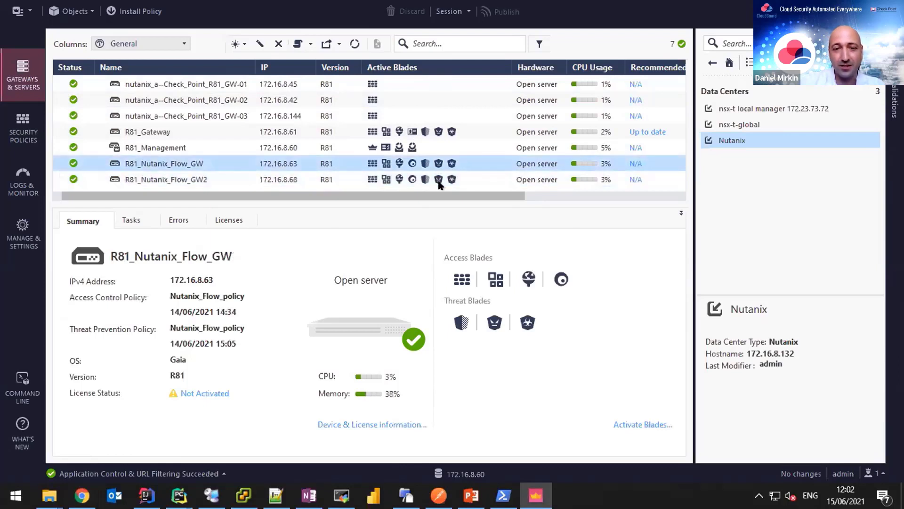
click(438, 180)
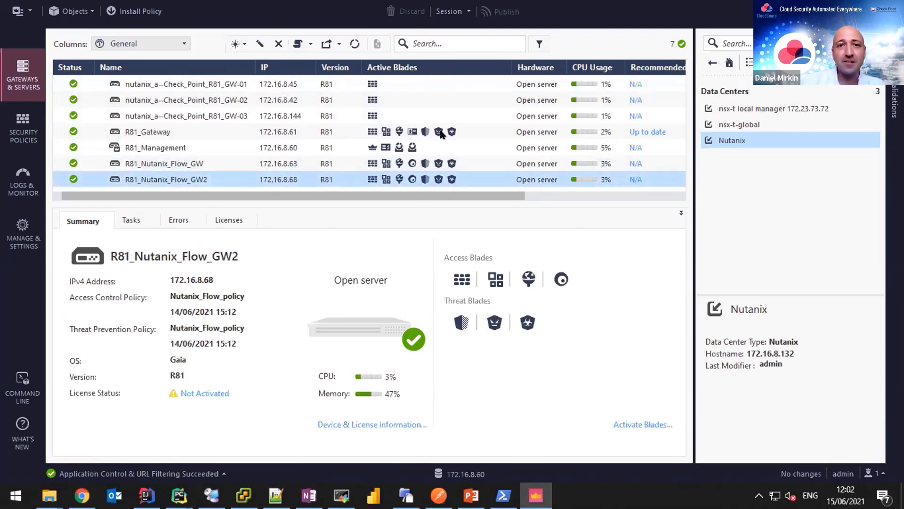
click(427, 85)
click(436, 100)
click(438, 115)
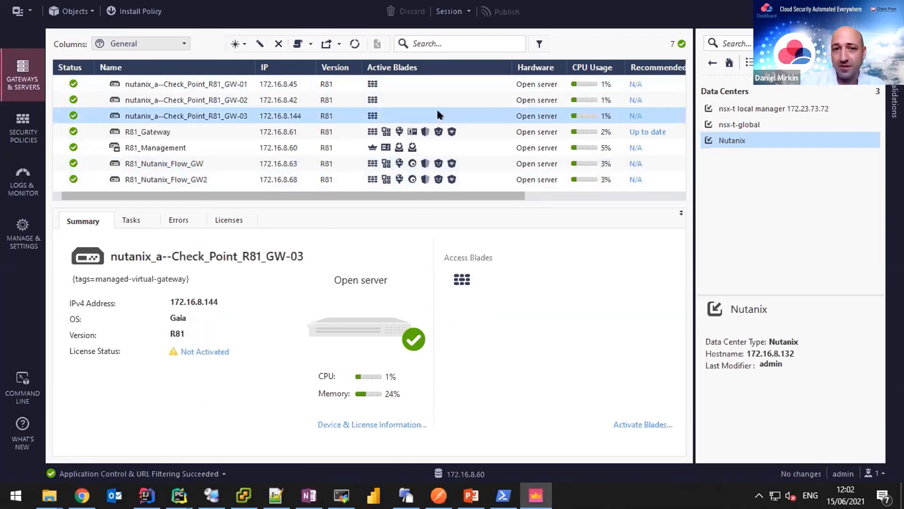
click(440, 81)
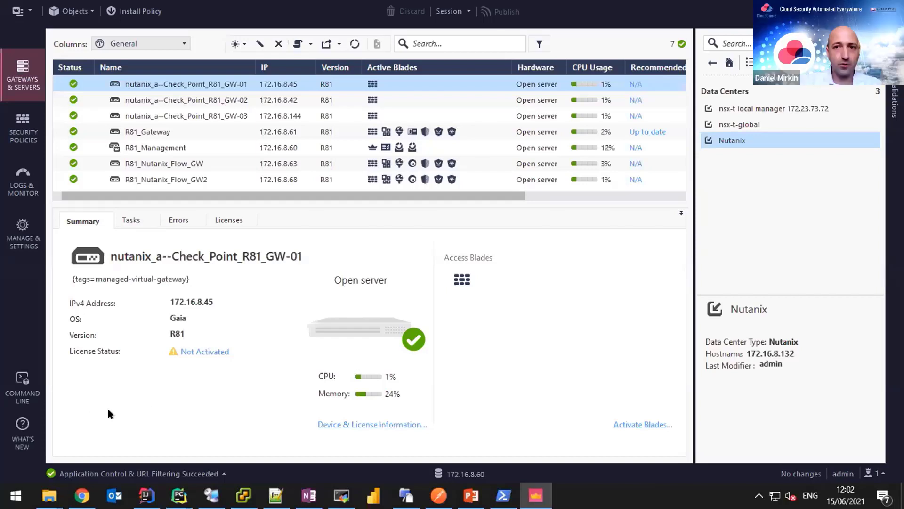
Return to the browser and open the CloudGuard support article sk173224.
mouse_move(81, 494)
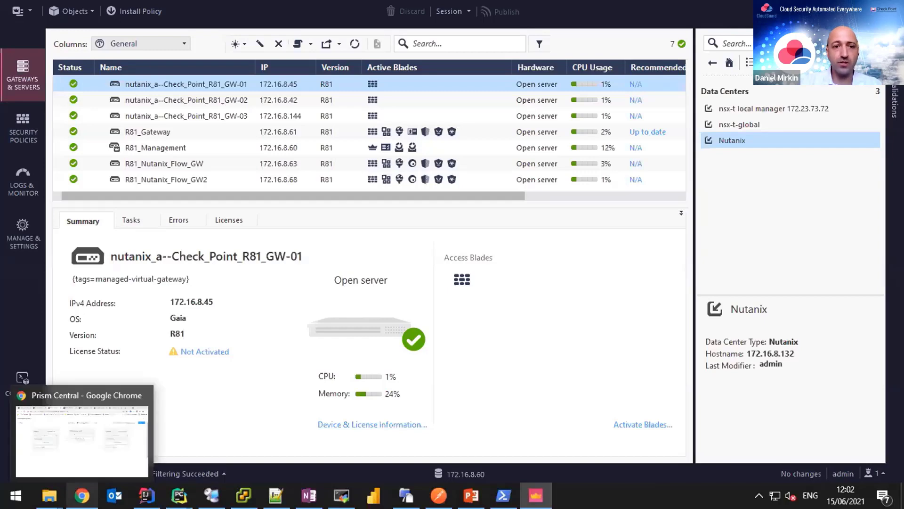
click(90, 454)
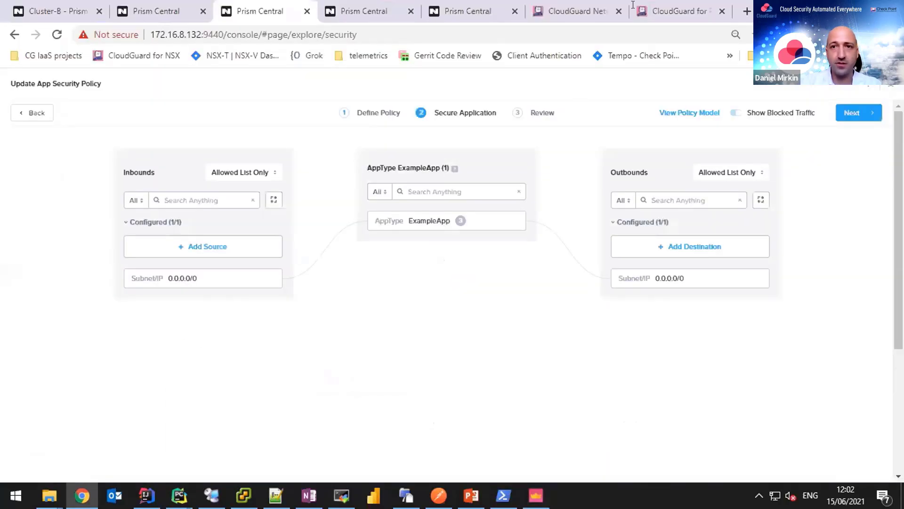
click(591, 9)
scroll(587, 256, down, 5)
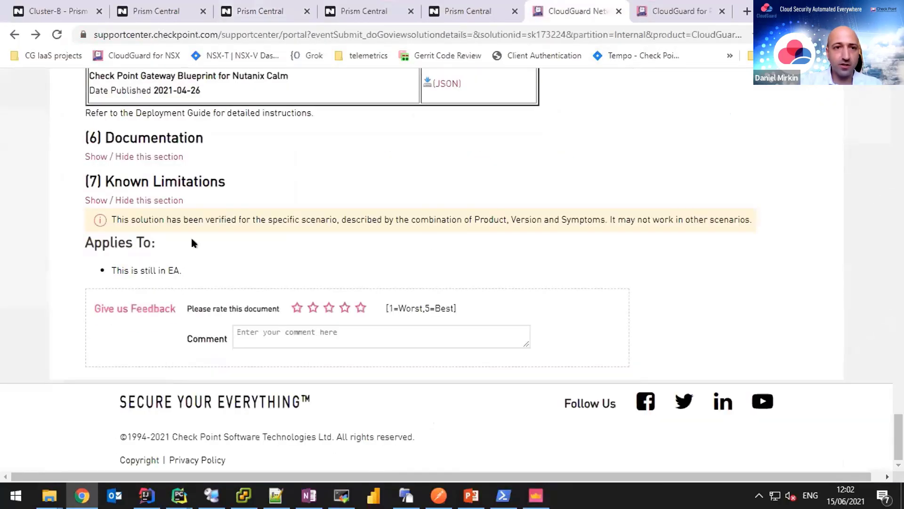
Expand the article's Documentation section and open Bridge Mode article sk101371.
scroll(179, 233, up, 2)
click(136, 222)
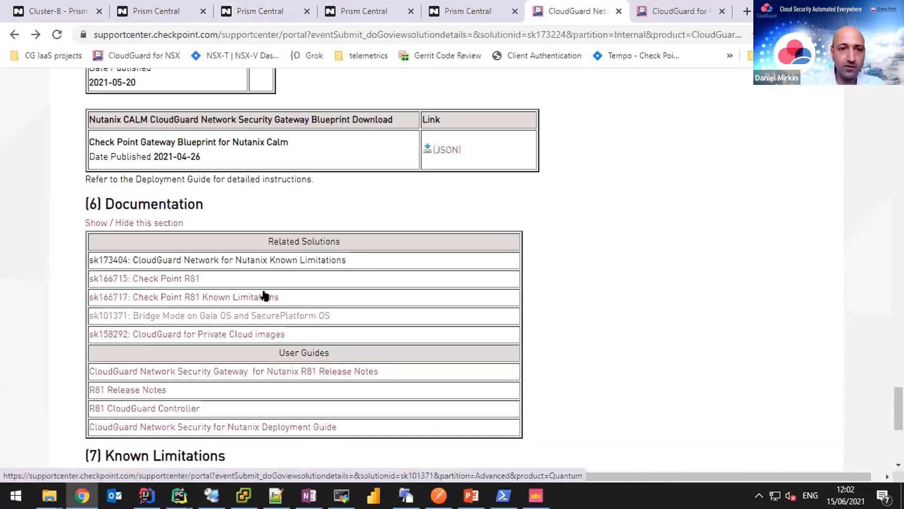
click(207, 324)
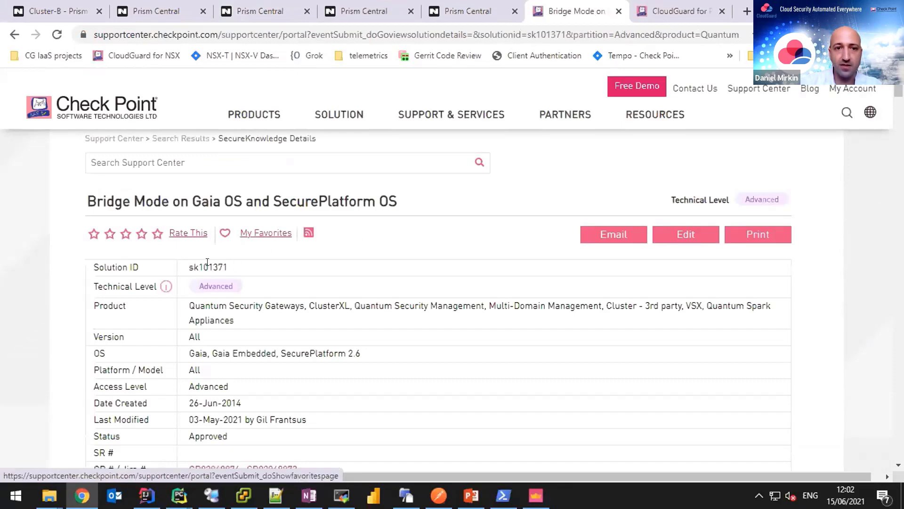
Read through the sk101371 article, then switch to the MobaXterm terminal.
double_click(208, 267)
click(392, 321)
scroll(392, 321, down, 3)
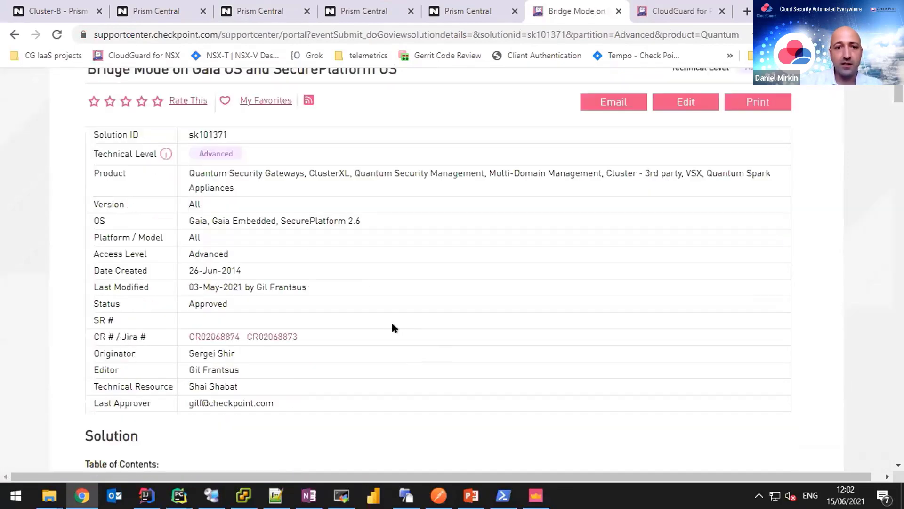
scroll(391, 320, down, 3)
scroll(392, 323, down, 5)
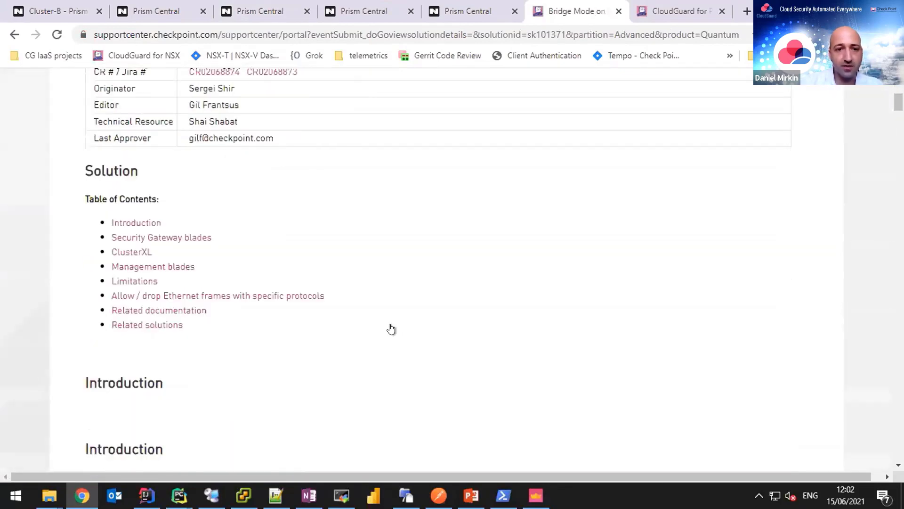
scroll(392, 324, down, 3)
scroll(393, 324, up, 3)
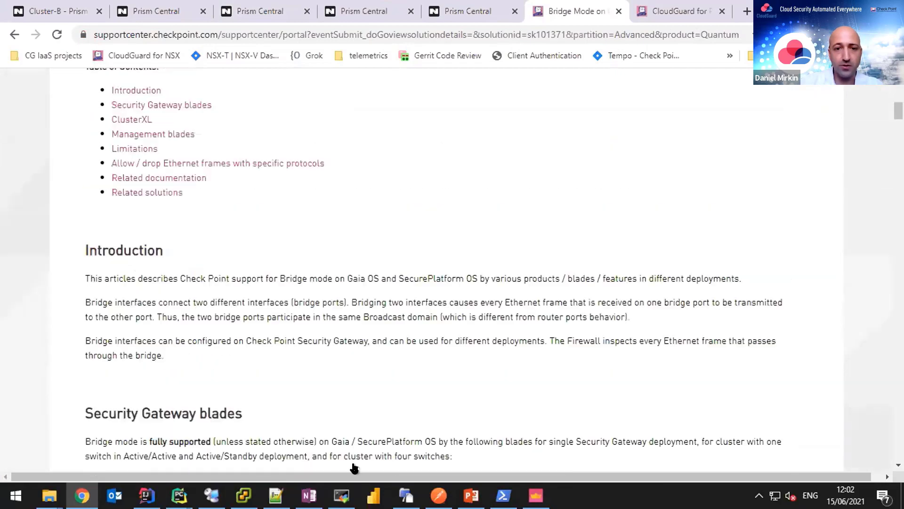
scroll(393, 324, up, 4)
key(alt+Tab)
On the 172.16.8.63 gateway session, stop top and run ifconfig -a.
click(394, 92)
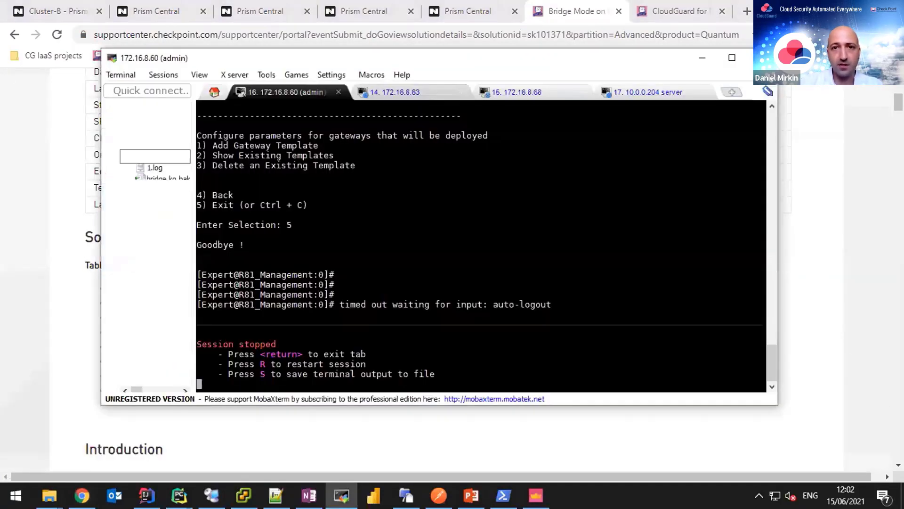
key(ctrl+c)
key(ctrl+c)
key(ctrl+c)
key(ctrl+c)
key(ctrl+c)
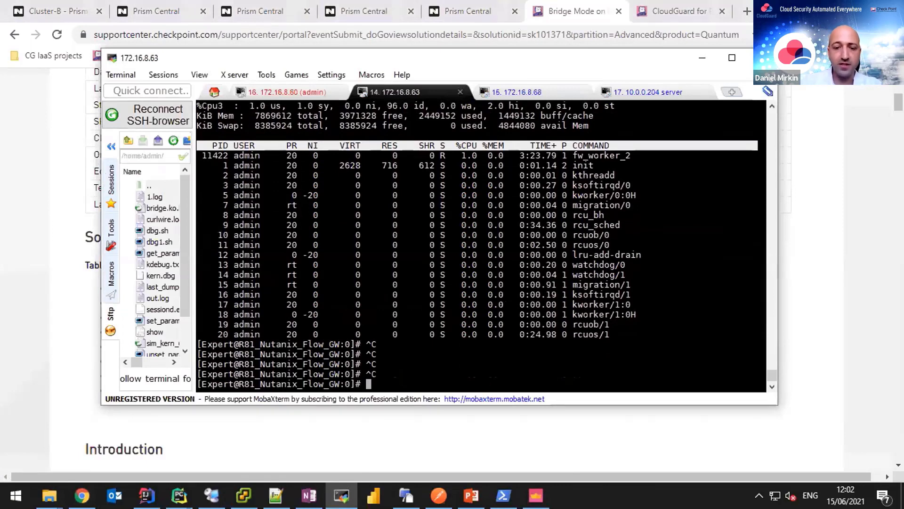
text(ifconfi)
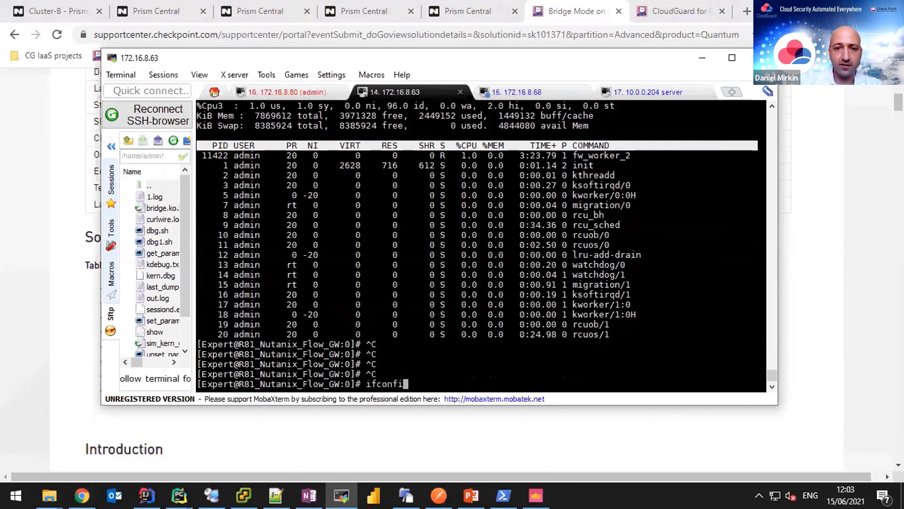
text(g -a)
key(Return)
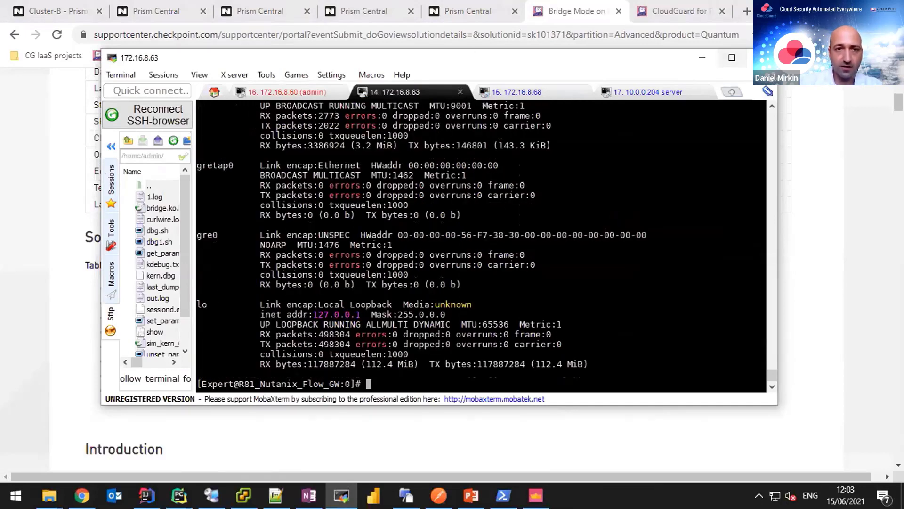
Review the interface list for the br0 bridge, then return to the sk101371 article in Chrome.
scroll(480, 245, up, 3)
scroll(480, 244, up, 8)
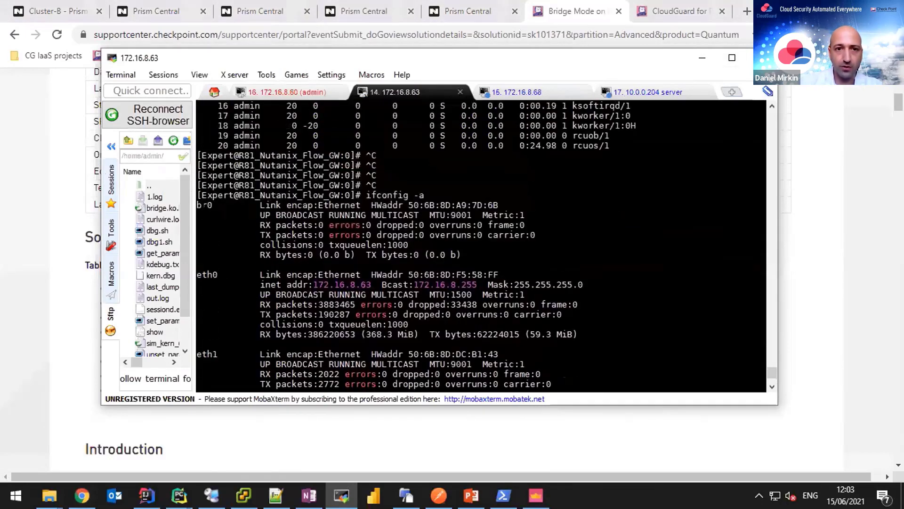
double_click(228, 215)
scroll(481, 245, down, 3)
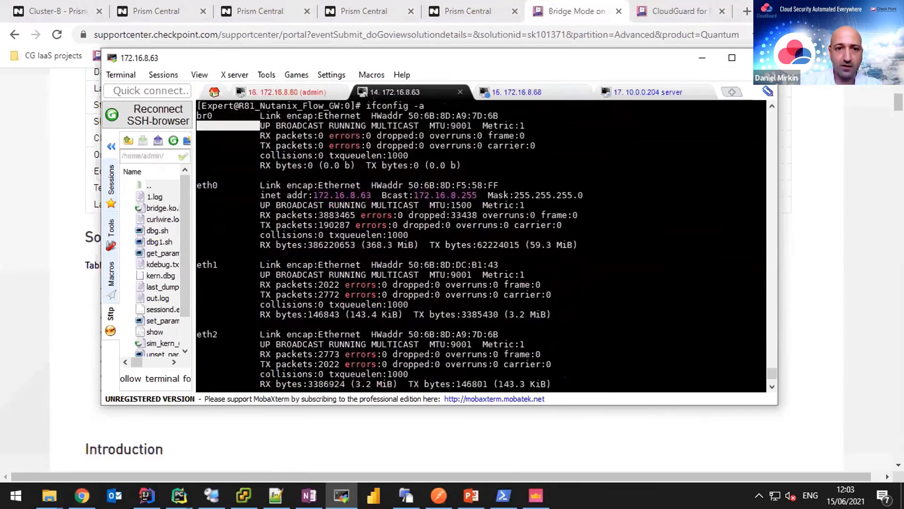
click(228, 215)
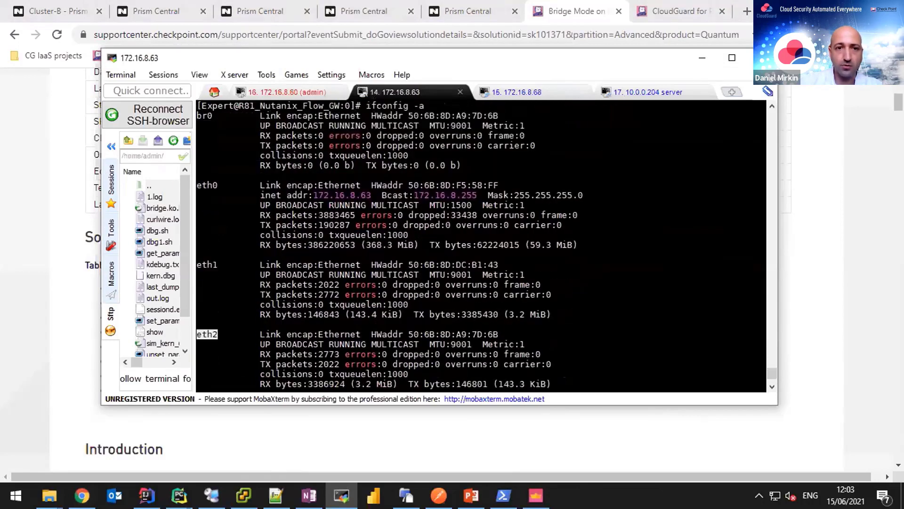
scroll(481, 245, down, 1)
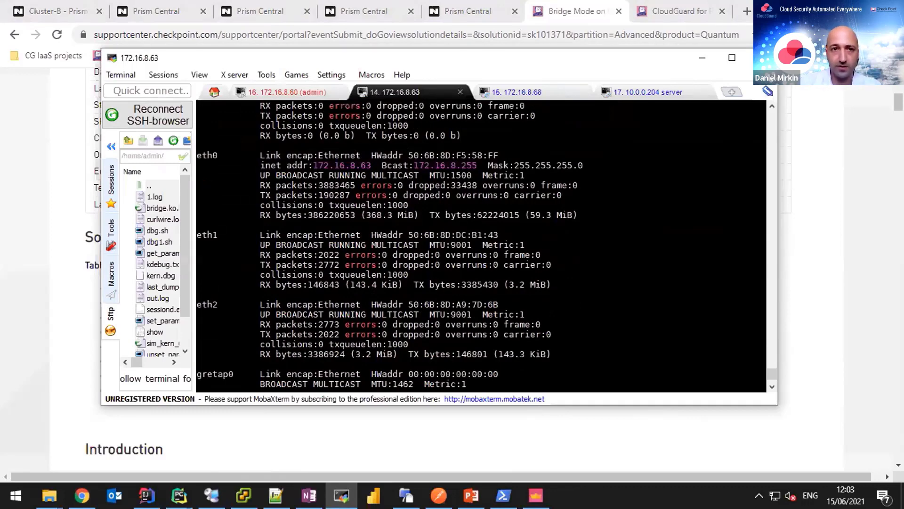
click(26, 241)
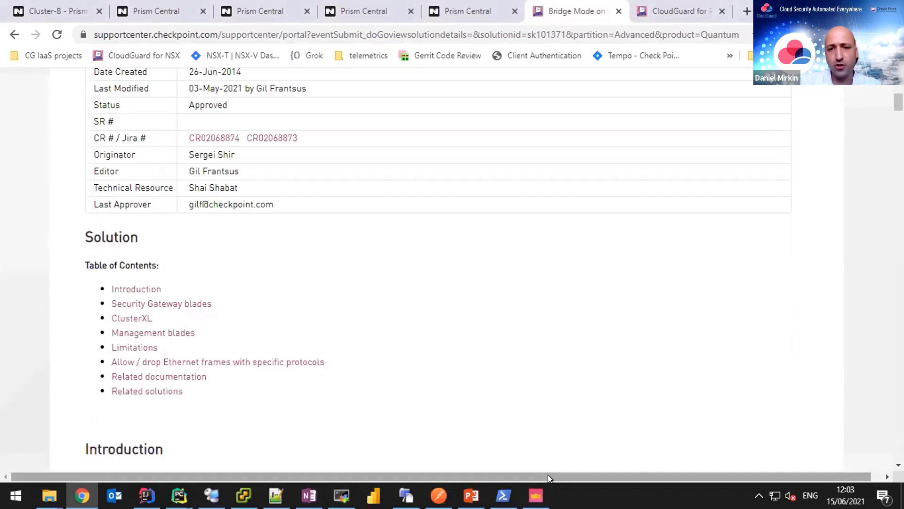
Show the Nutanix_Flow_policy rules in SmartConsole with the 4 ICMP echo-request logs from Windows Client.
click(536, 495)
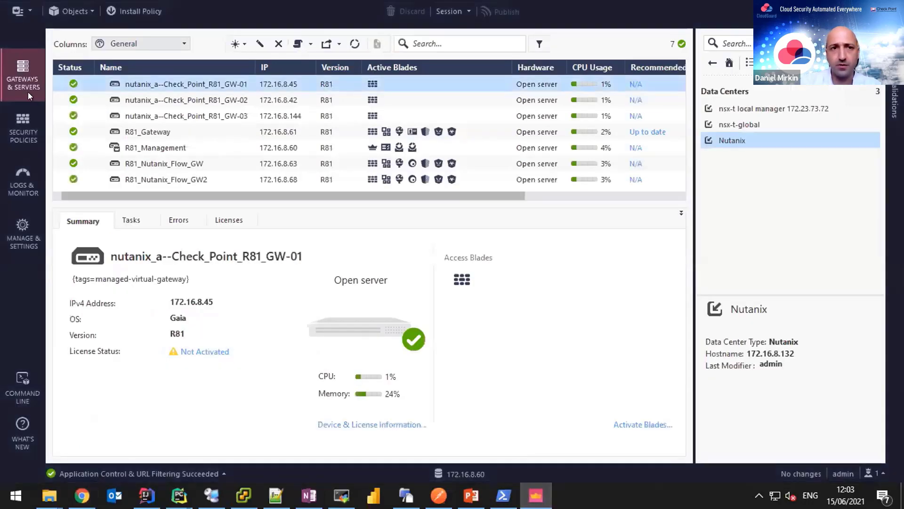
click(27, 123)
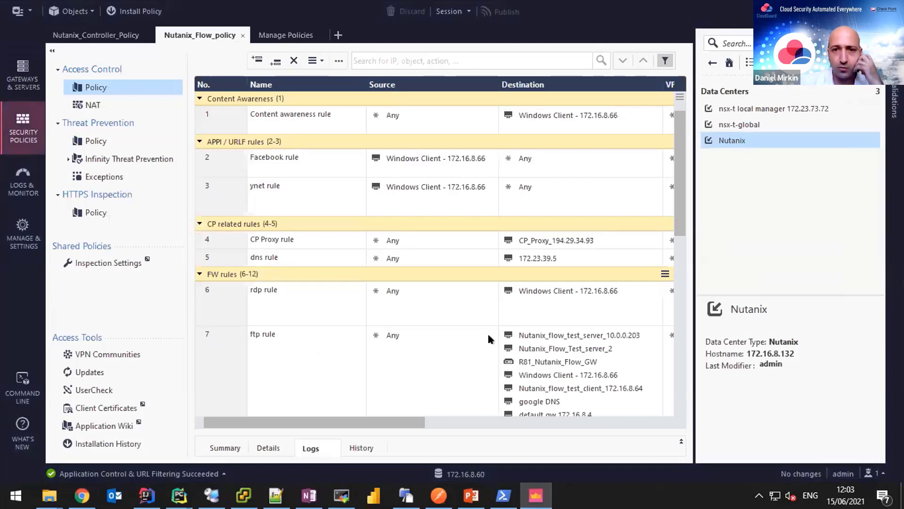
scroll(537, 294, down, 3)
scroll(538, 296, down, 4)
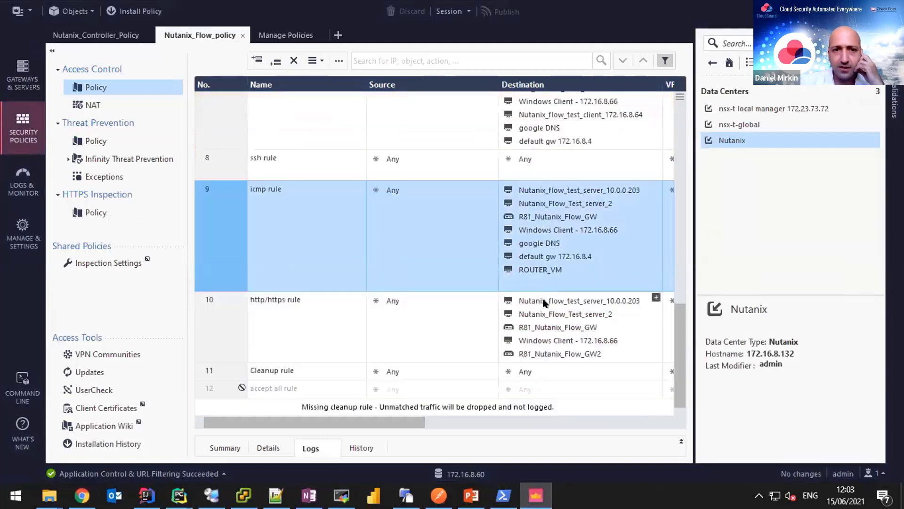
scroll(543, 303, up, 2)
scroll(537, 304, up, 5)
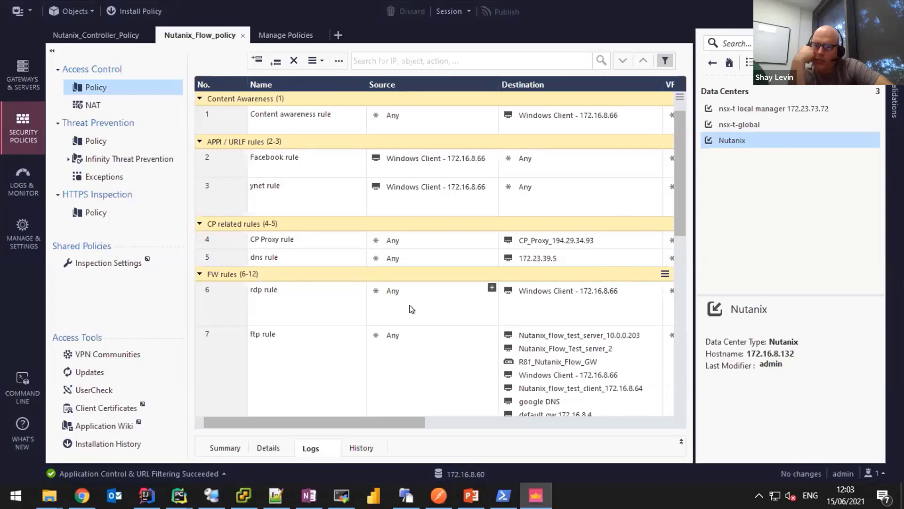
click(680, 443)
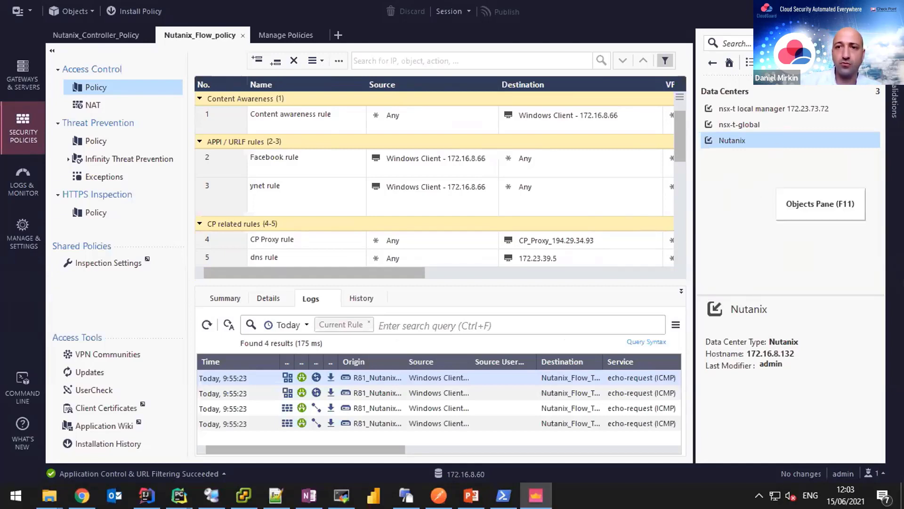
click(767, 62)
mouse_move(818, 130)
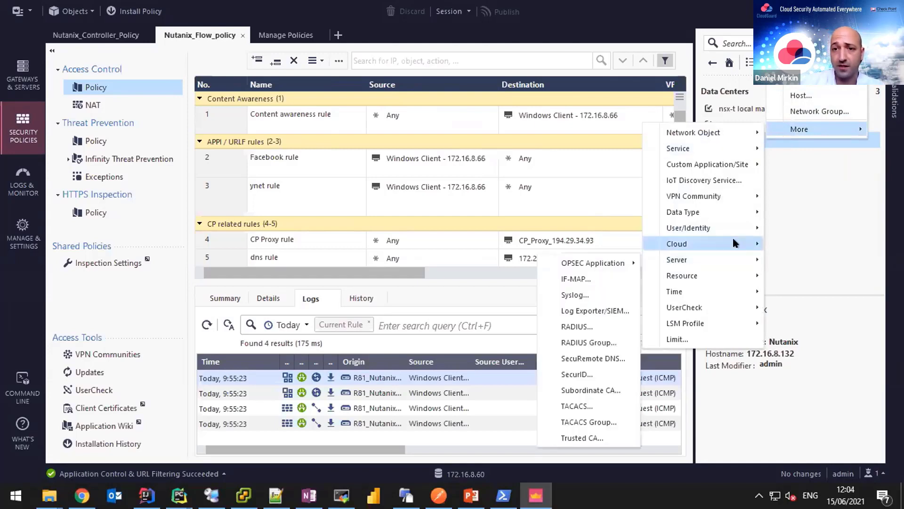
mouse_move(732, 240)
mouse_move(597, 244)
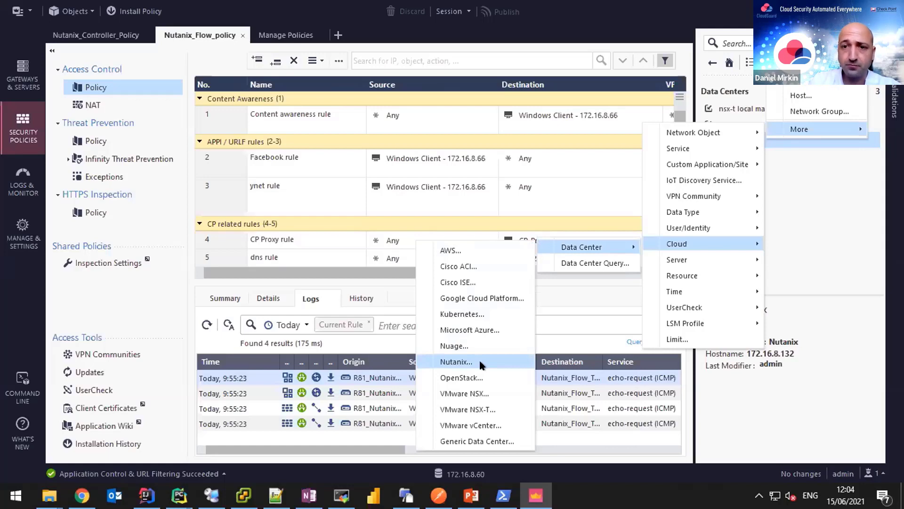
click(480, 363)
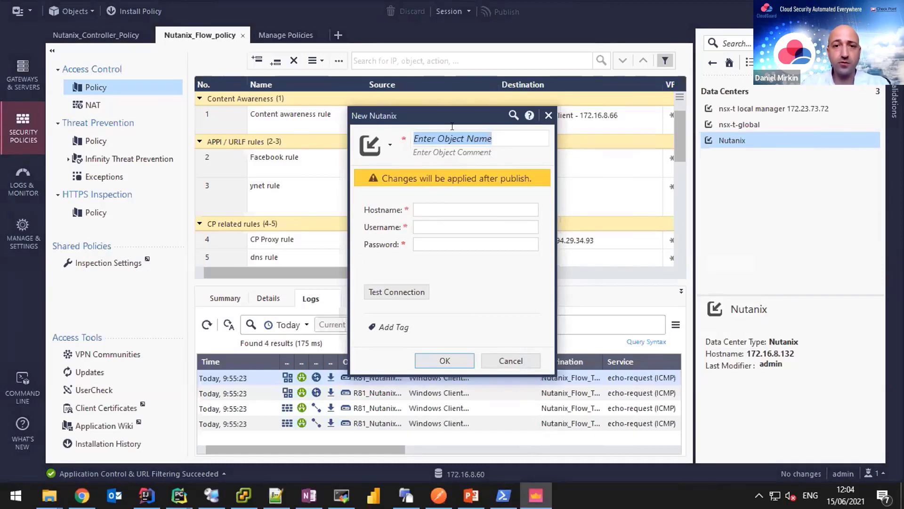
click(429, 207)
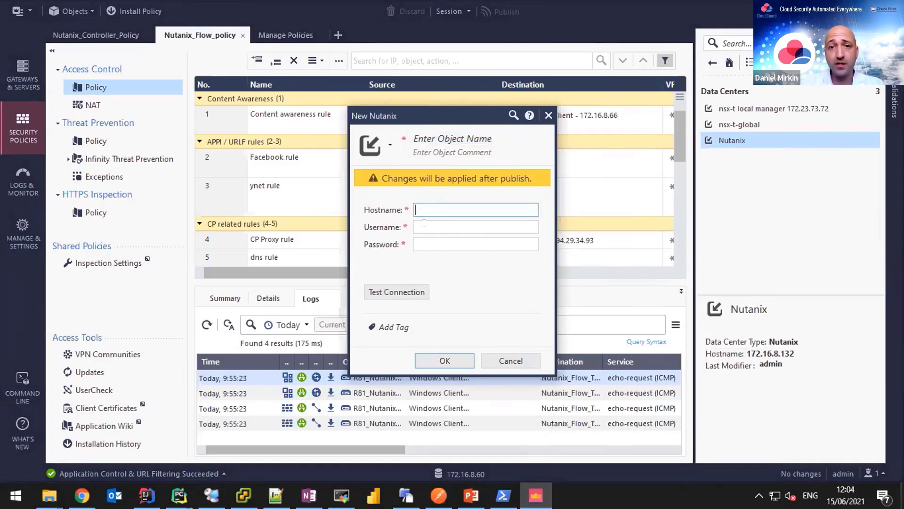
click(424, 224)
click(429, 242)
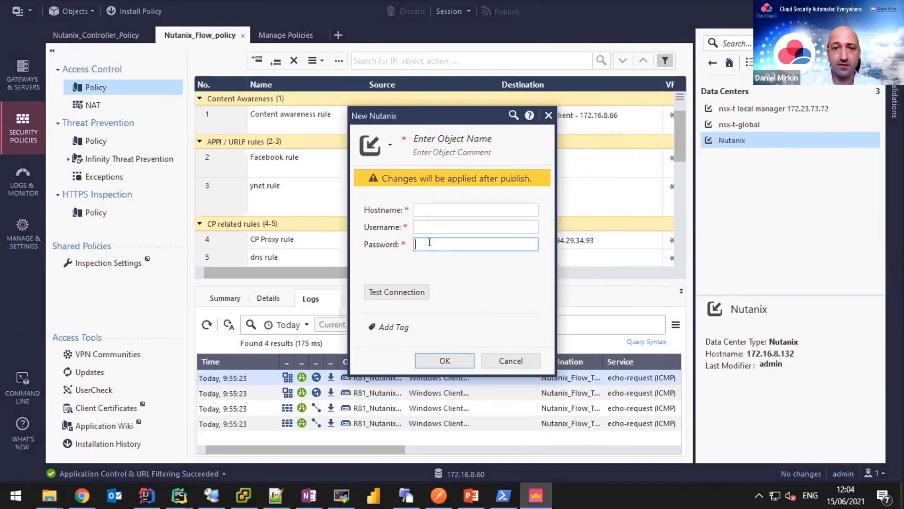
click(511, 360)
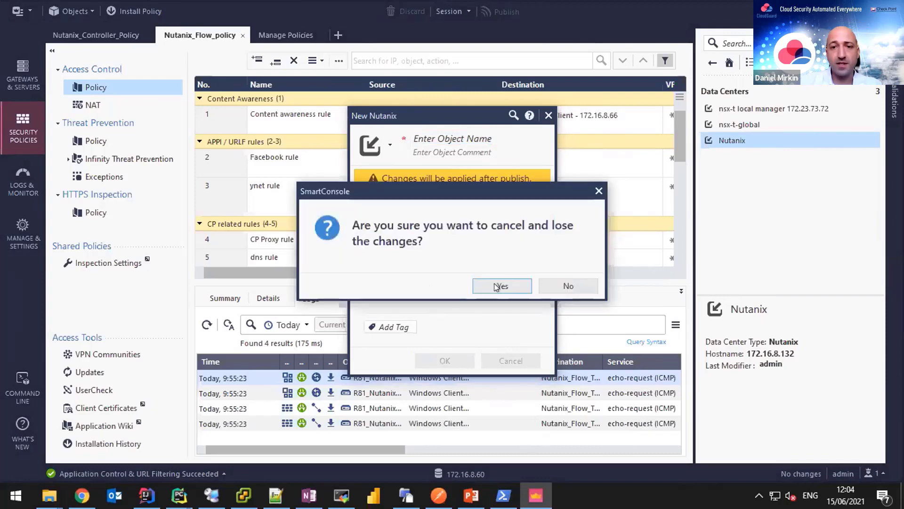
click(499, 286)
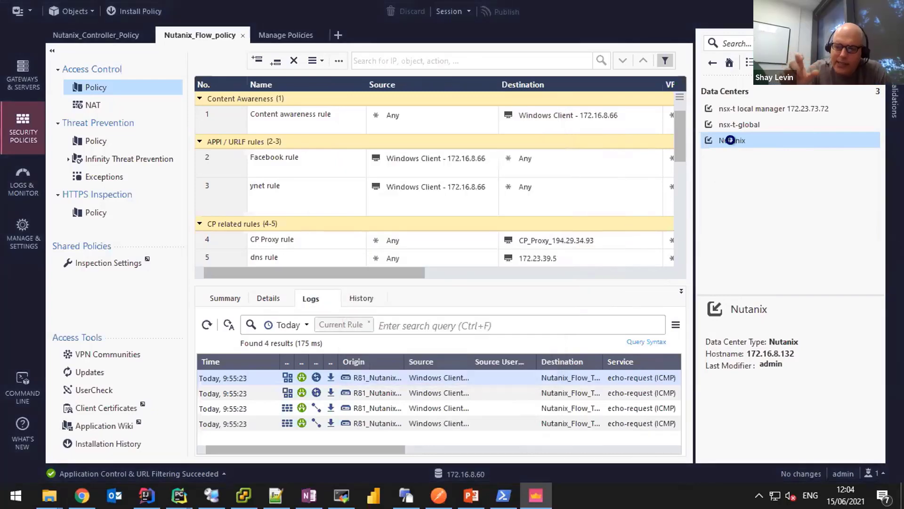
Review the Nutanix data center's hostname 172.16.8.132 and credentials, then close it unchanged.
double_click(730, 140)
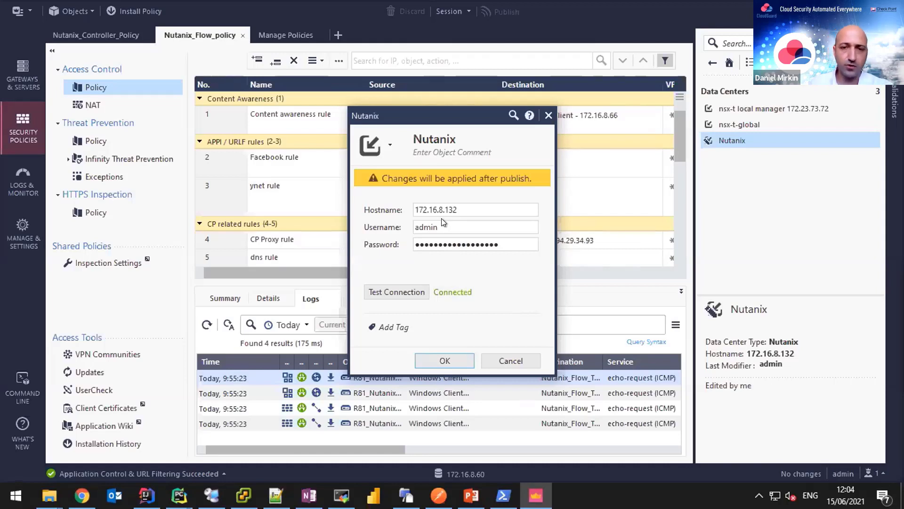
double_click(471, 206)
click(495, 209)
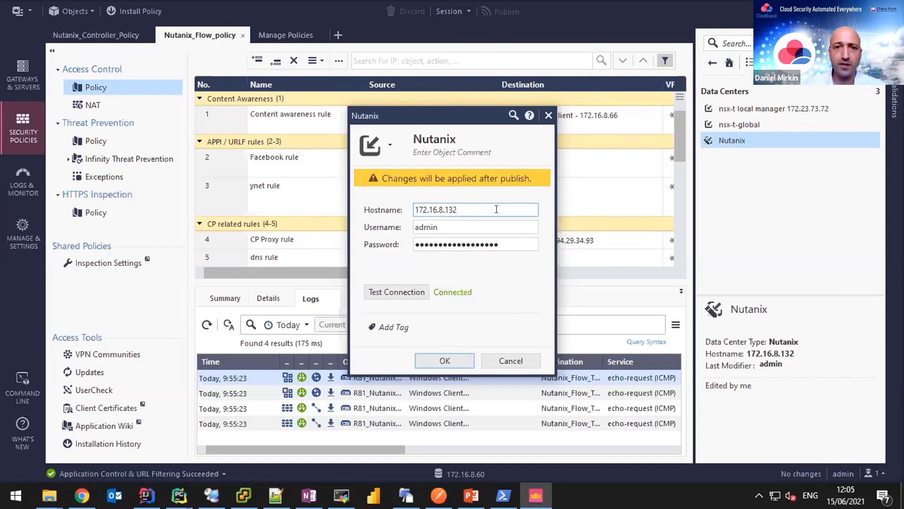
click(525, 363)
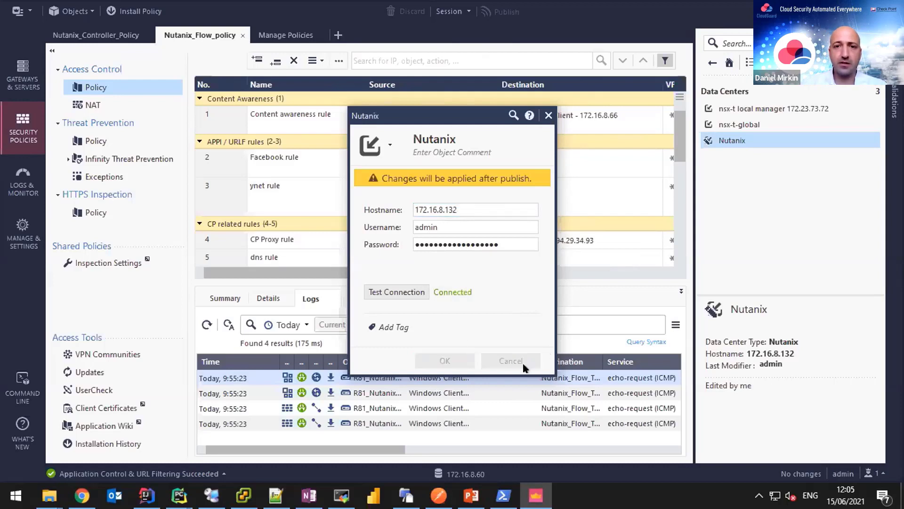
click(73, 37)
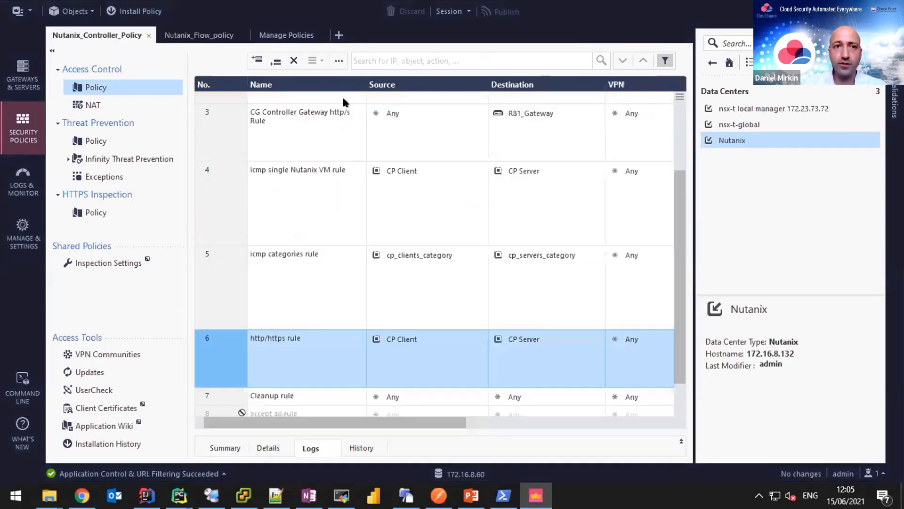
scroll(342, 212, up, 1)
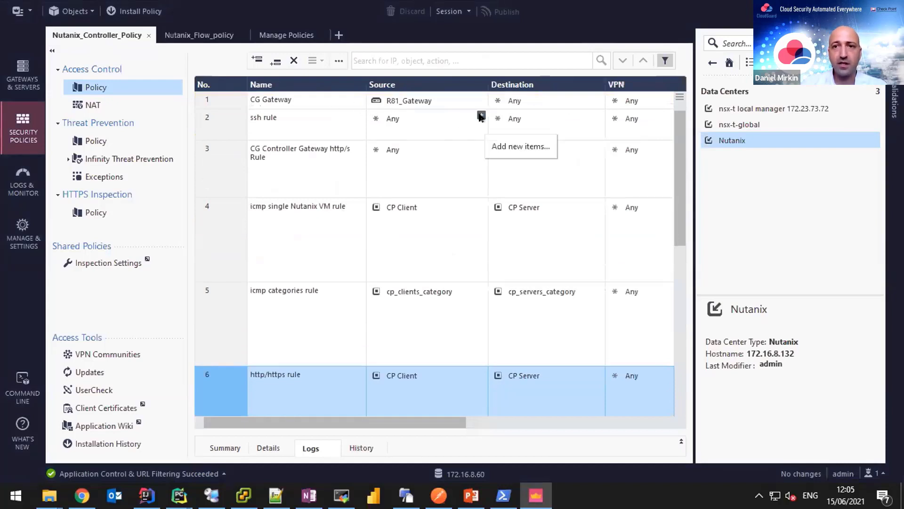
click(481, 117)
click(847, 135)
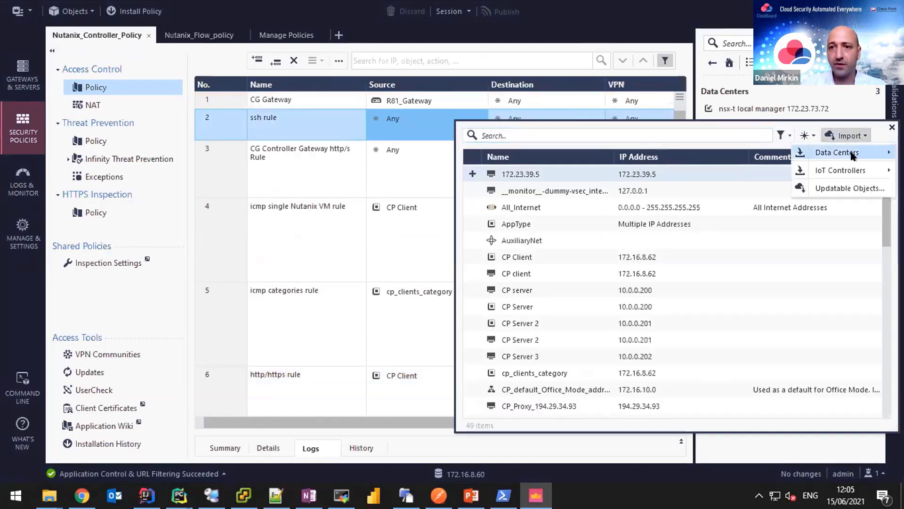
mouse_move(854, 155)
click(744, 149)
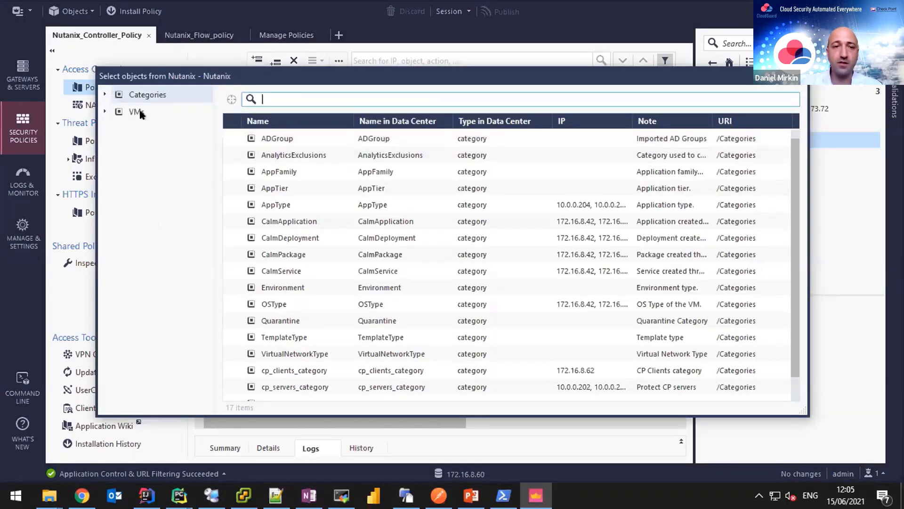
click(139, 112)
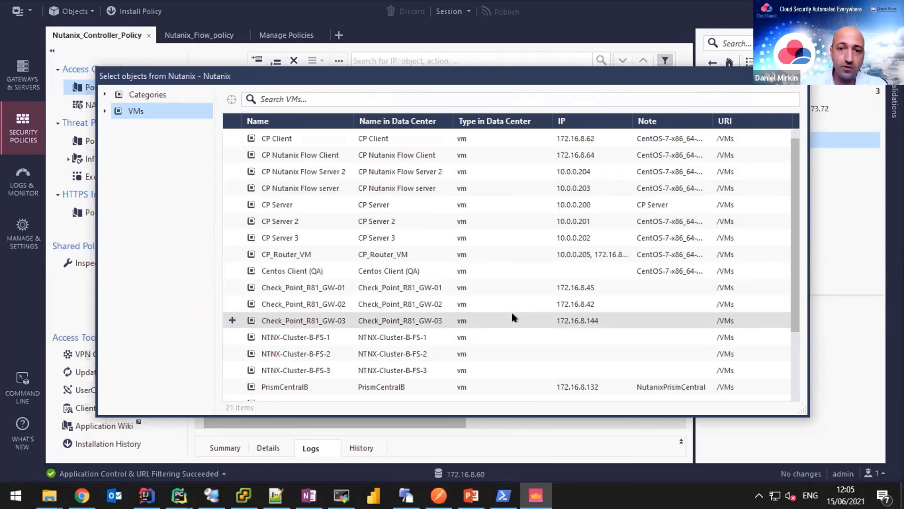
scroll(531, 292, down, 3)
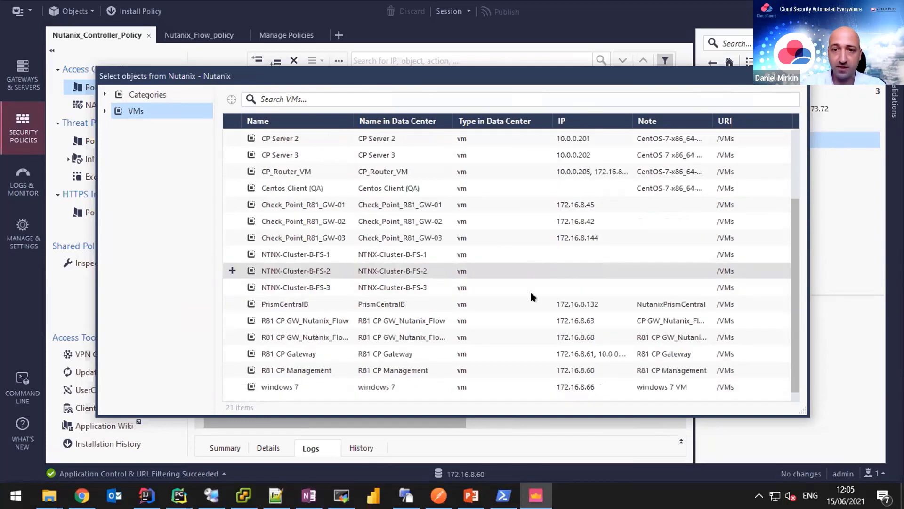
scroll(530, 295, up, 3)
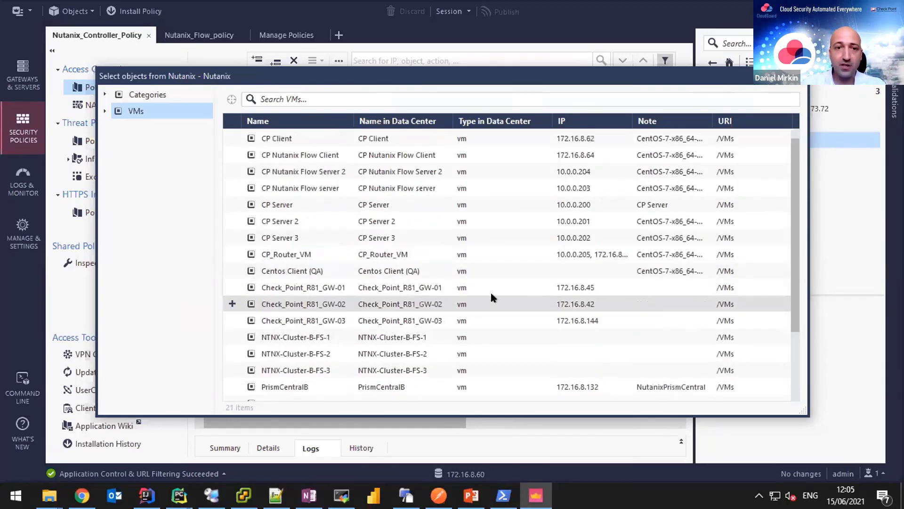
click(132, 94)
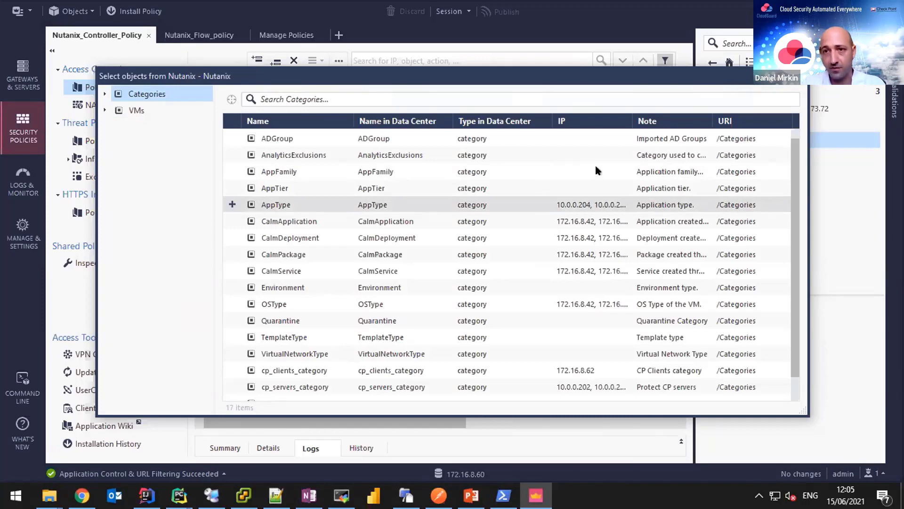
key(Escape)
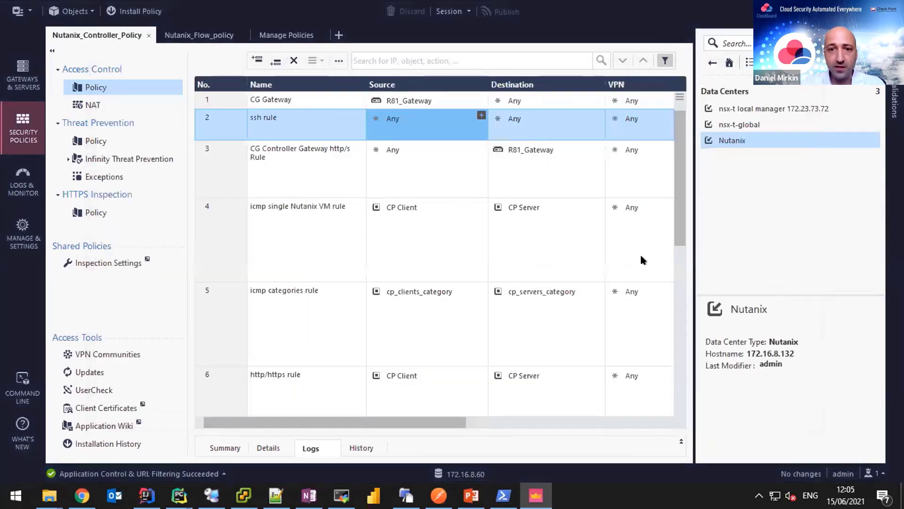
scroll(640, 258, down, 2)
click(532, 227)
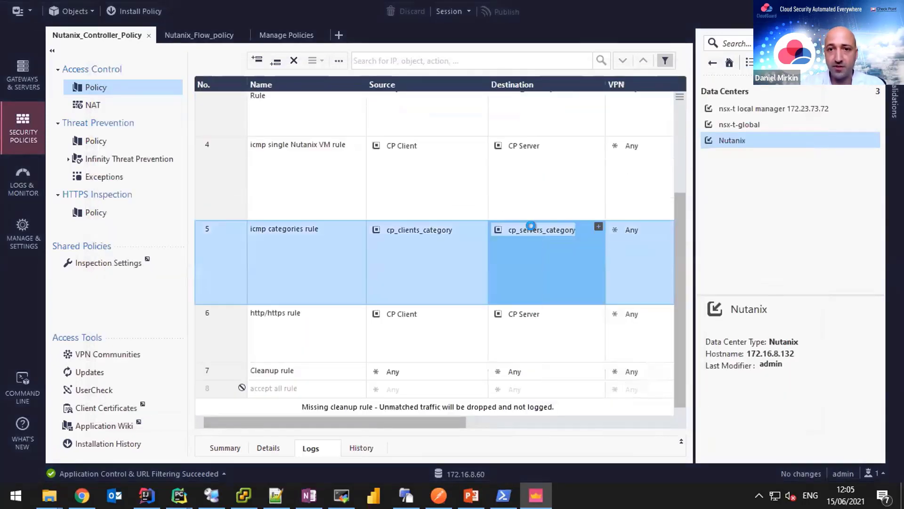
double_click(533, 227)
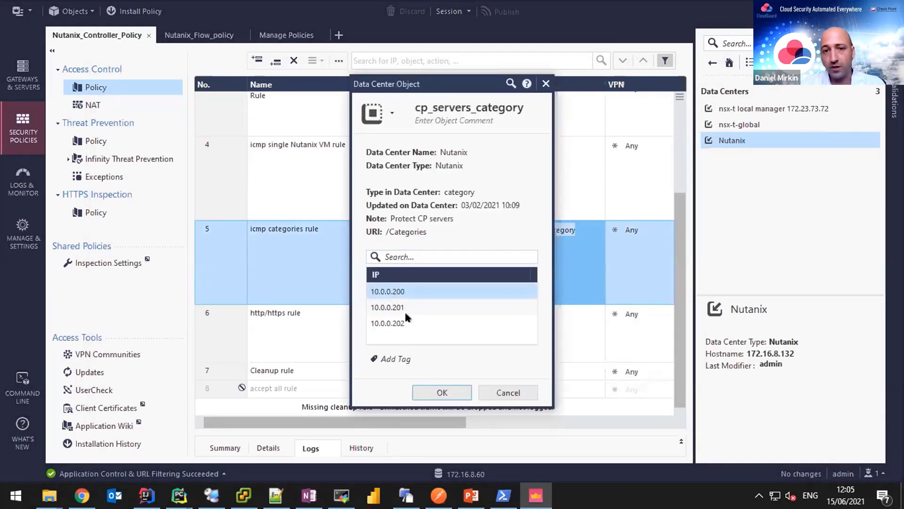
click(525, 397)
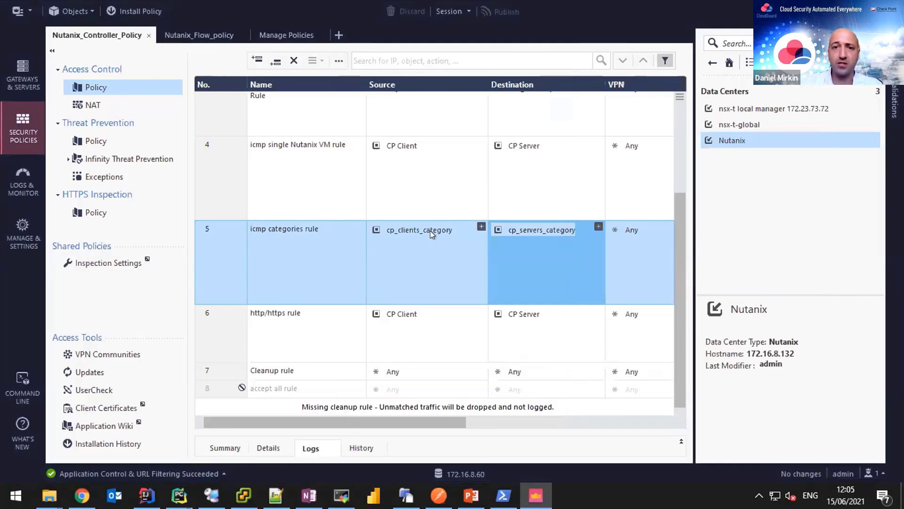
click(427, 231)
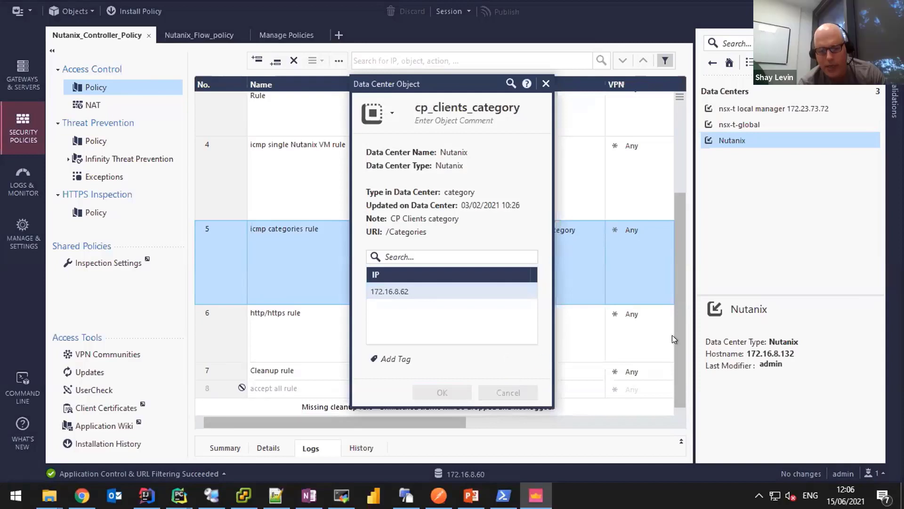
key(Escape)
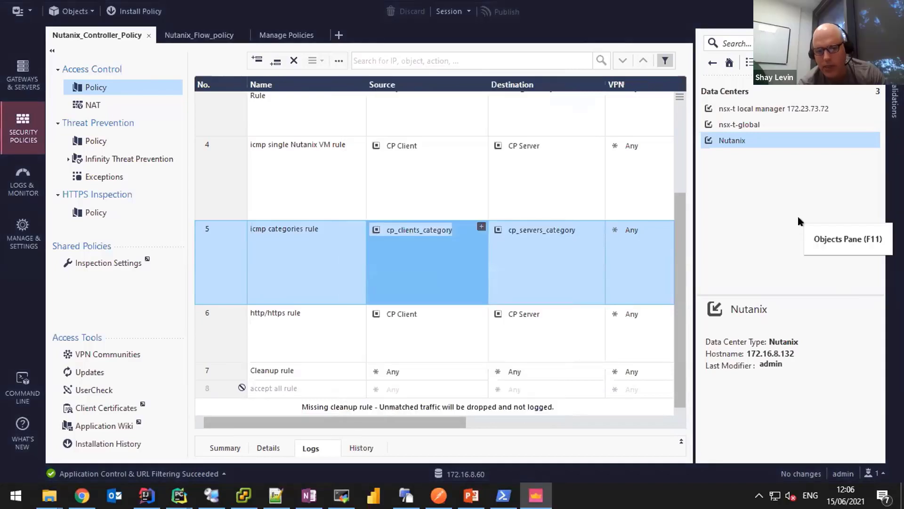
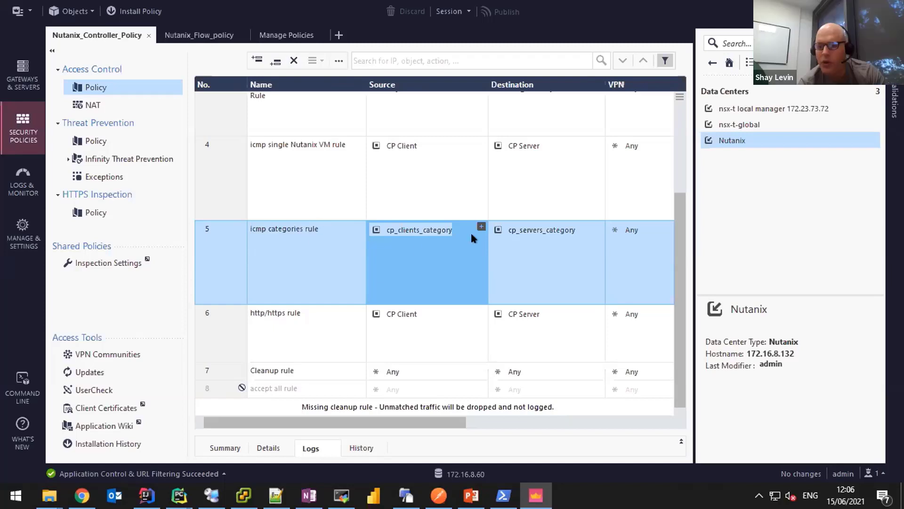
Check cp_servers_category's IPs in rule 5, close it unchanged, and deselect Nutanix data center.
mouse_move(545, 228)
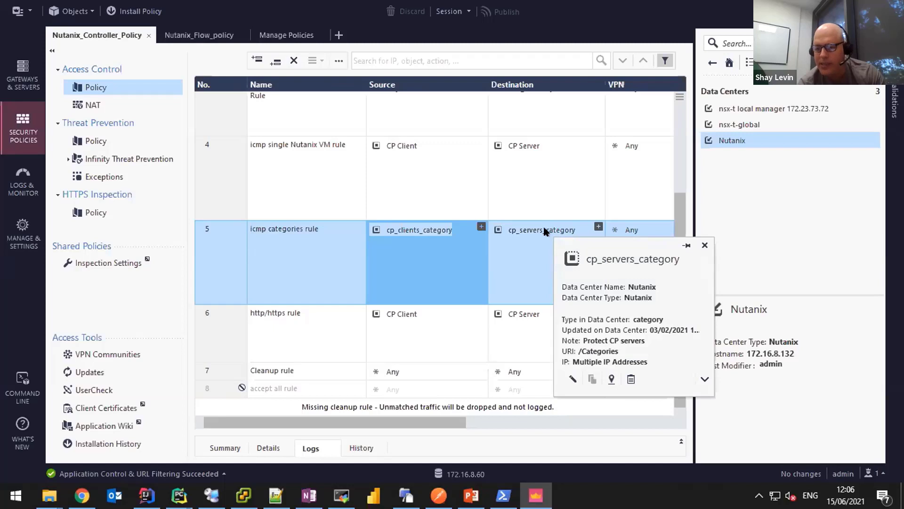
double_click(544, 230)
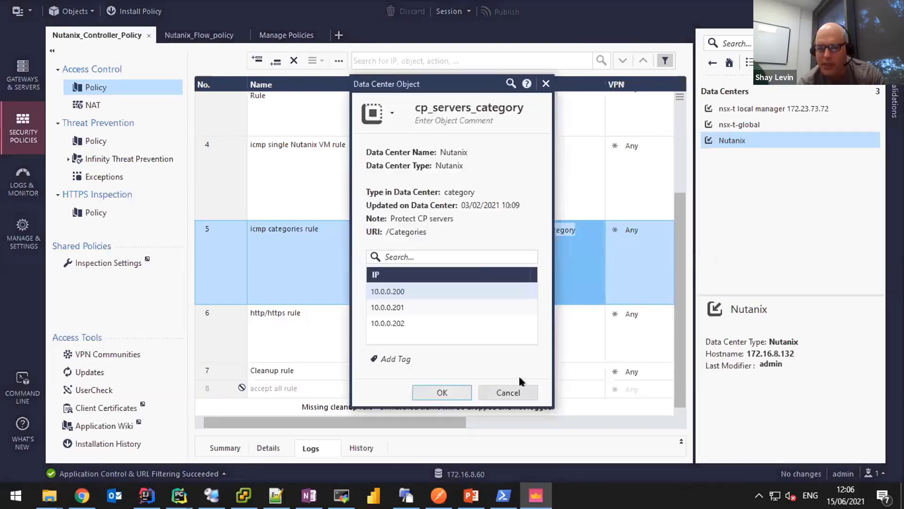
click(517, 391)
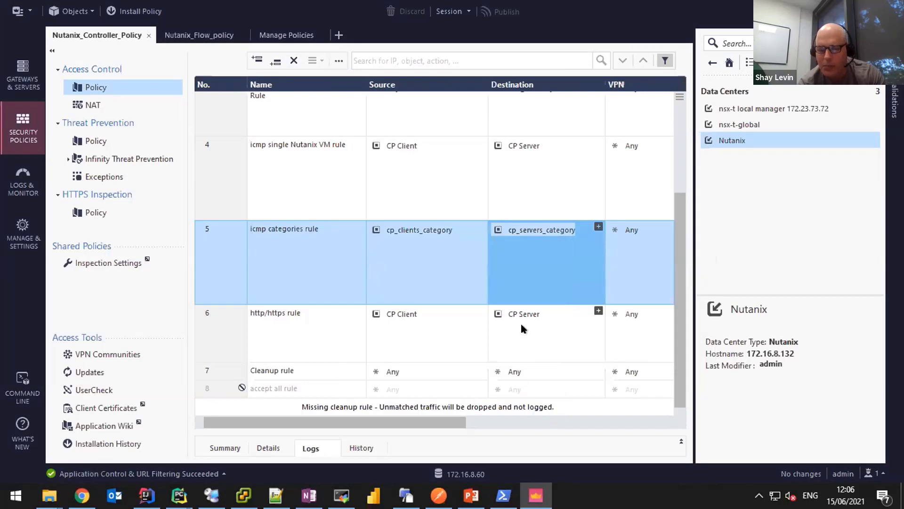
click(862, 228)
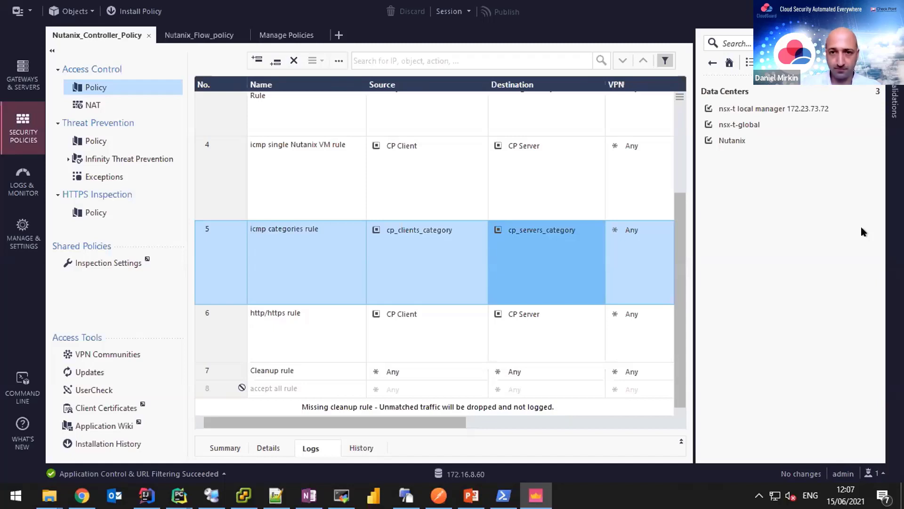
scroll(665, 292, up, 2)
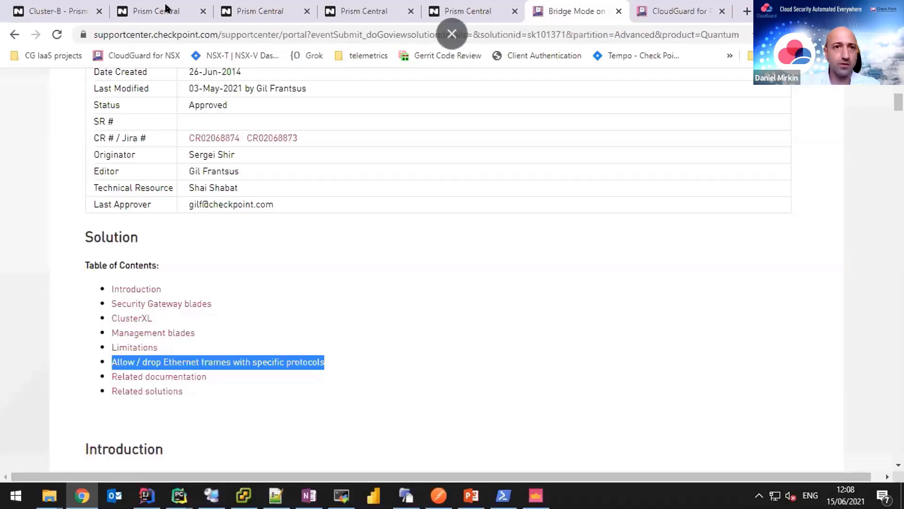
Show the Nutanix_Flow_policy rulebase scrolled down to the icmp and http/https rules 9–11.
click(536, 494)
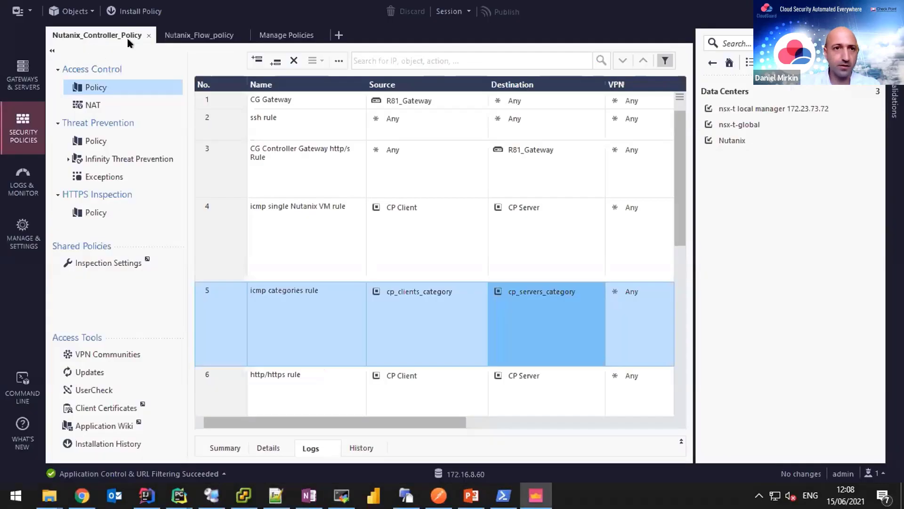
click(200, 35)
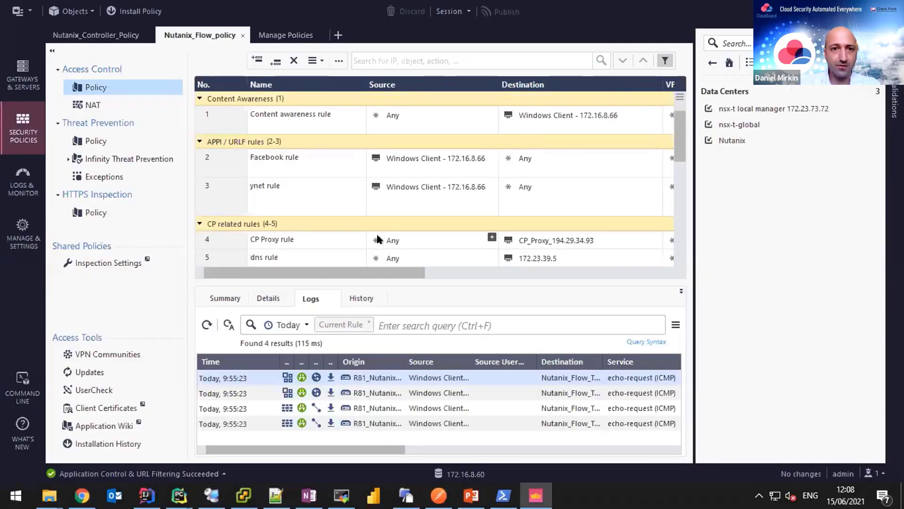
scroll(382, 236, down, 2)
scroll(433, 225, up, 2)
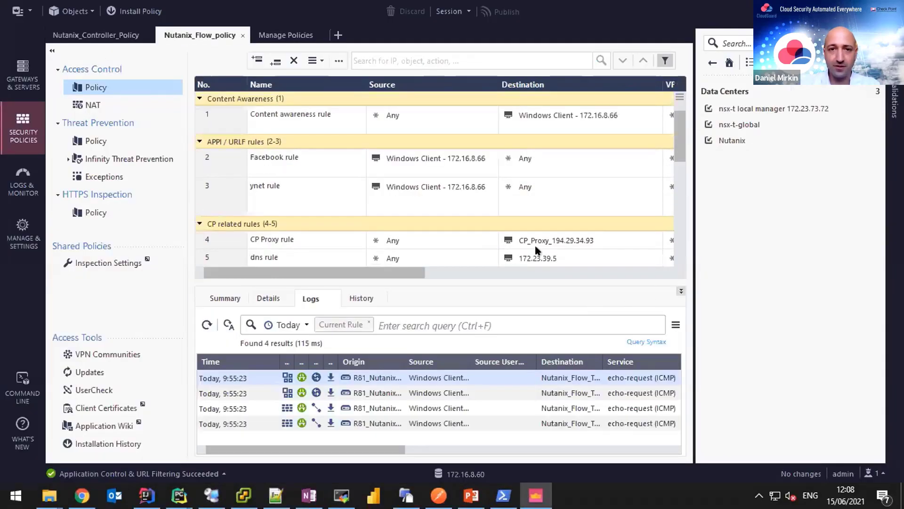
scroll(470, 226, down, 2)
scroll(472, 230, up, 2)
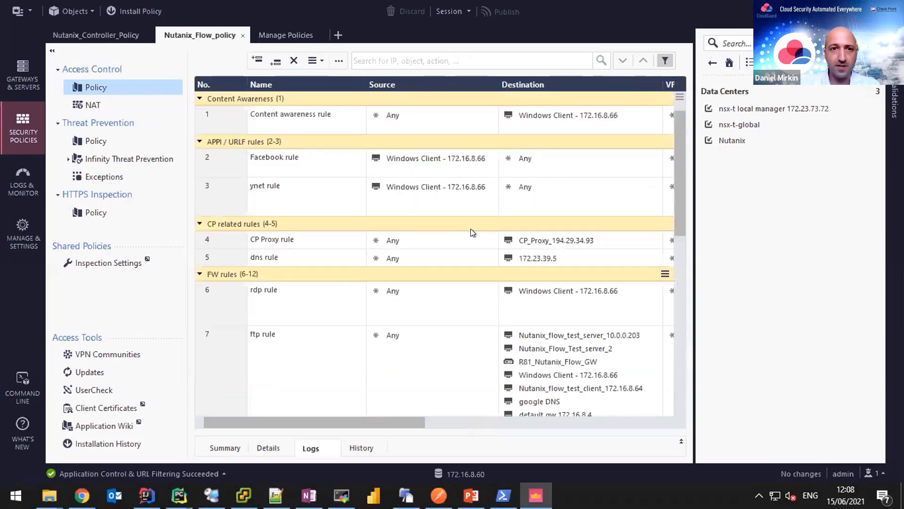
scroll(470, 228, down, 2)
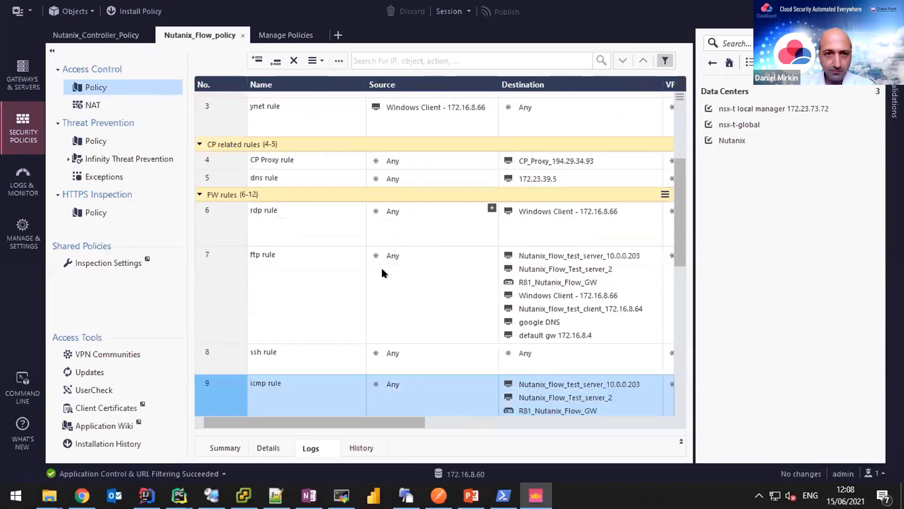
scroll(323, 264, down, 1)
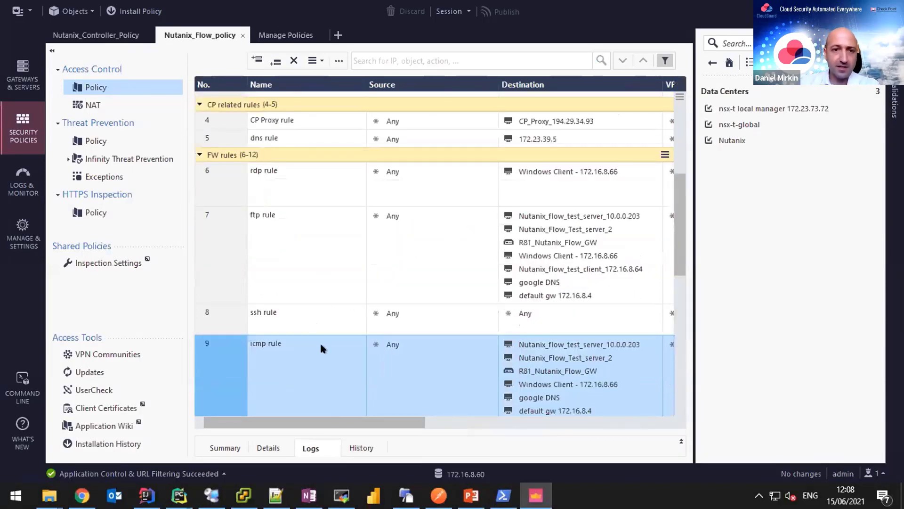
scroll(321, 345, down, 3)
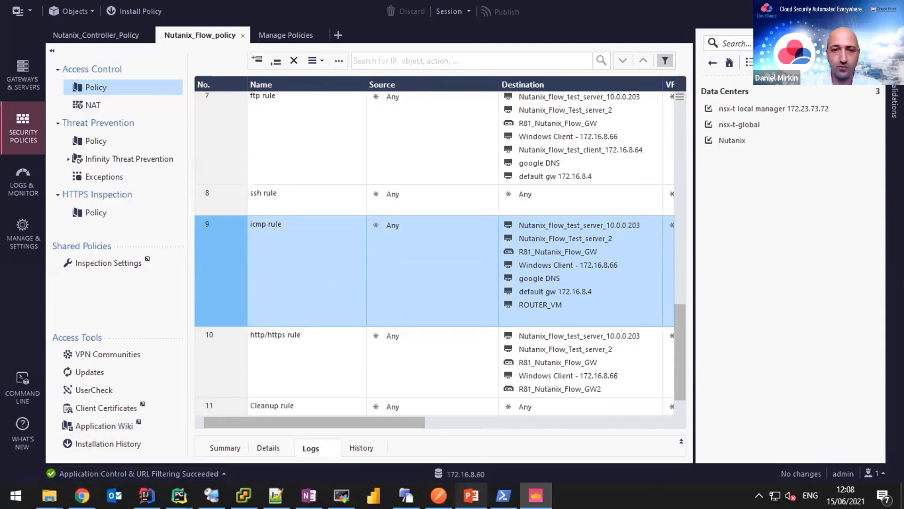
click(471, 495)
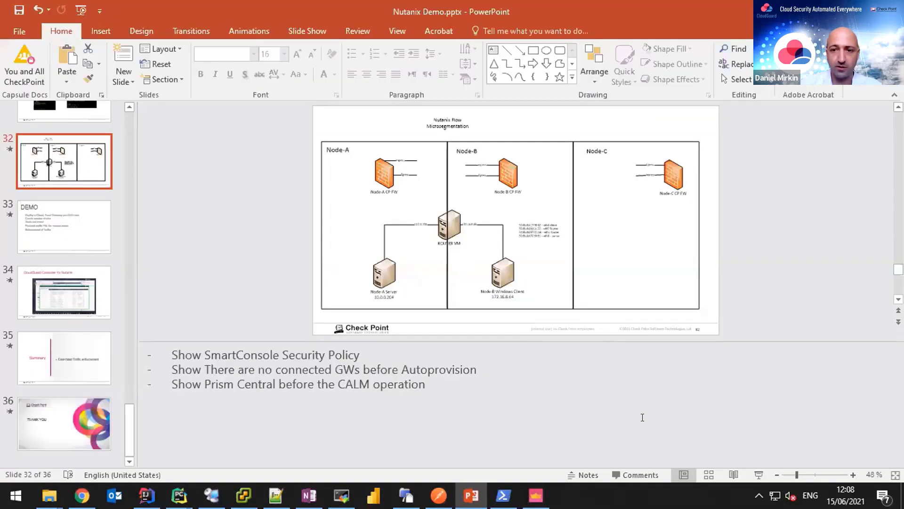
Present slide 32's Nutanix Flow microsegmentation diagram full screen, then check the remote client's ping console.
click(759, 475)
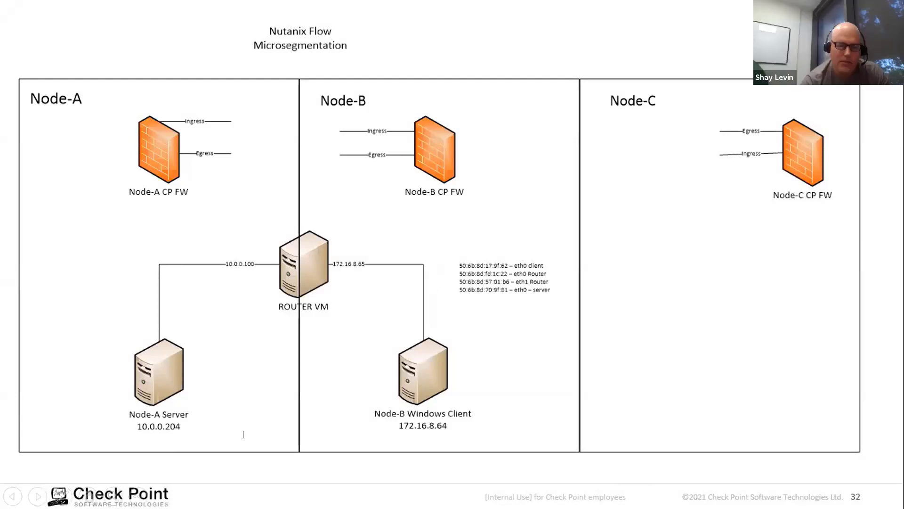
key(Escape)
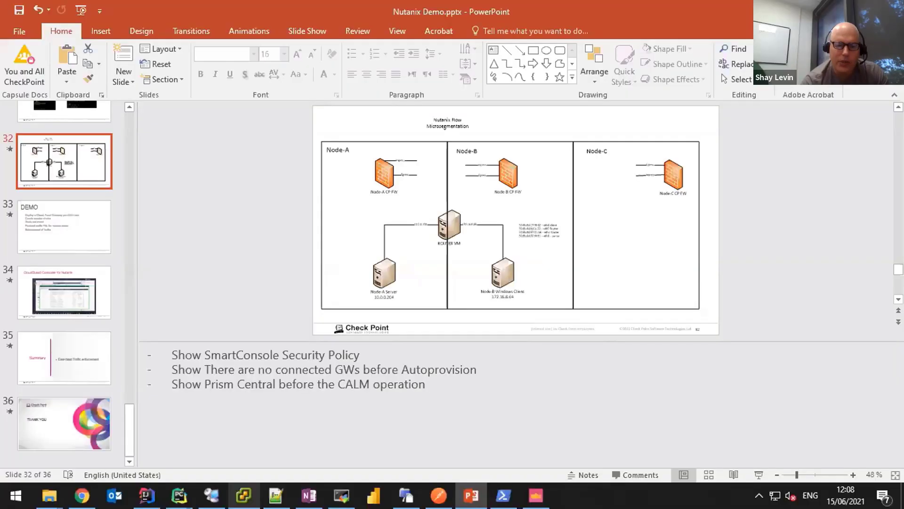
mouse_move(211, 496)
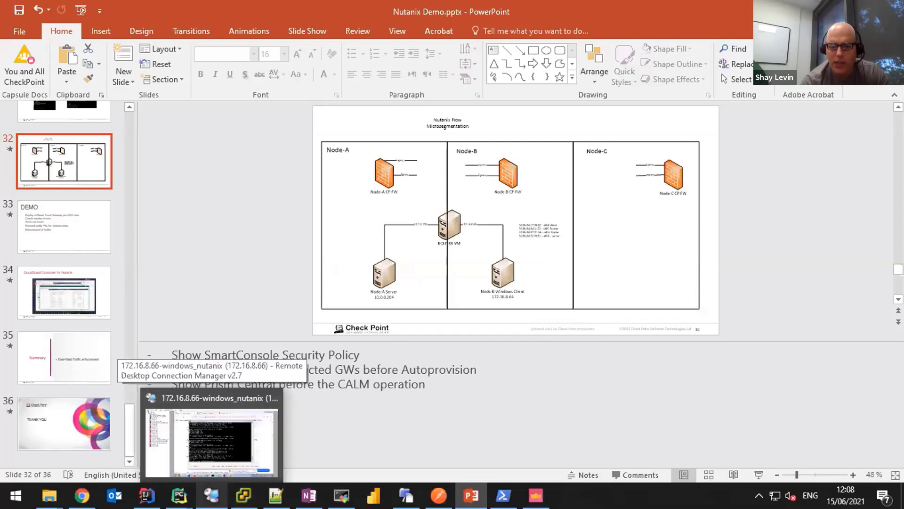
click(227, 451)
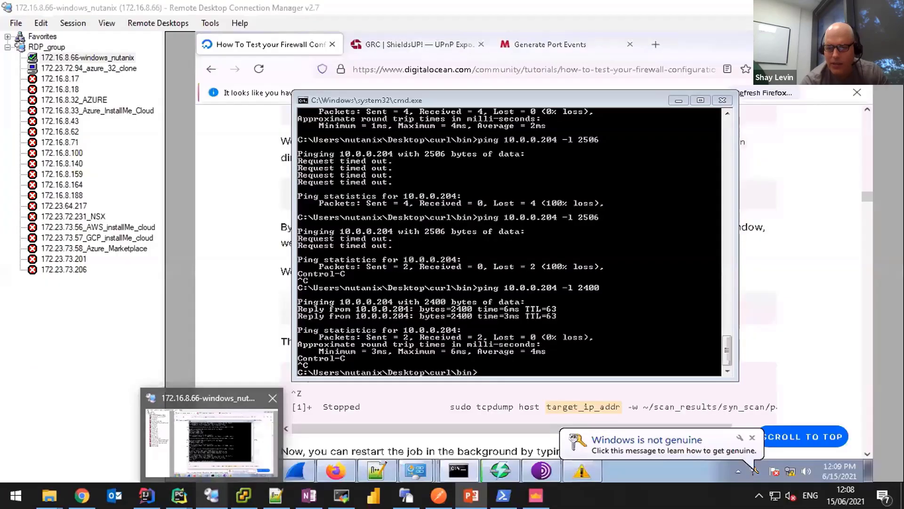
mouse_move(536, 495)
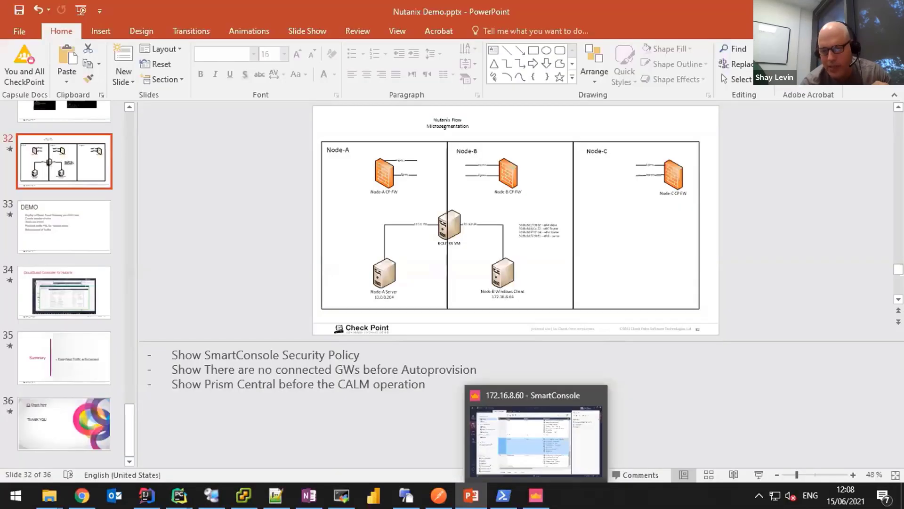
List the seven R81 gateways, showing nutanix_a GW-01 with only the Firewall blade active.
key(alt+Tab)
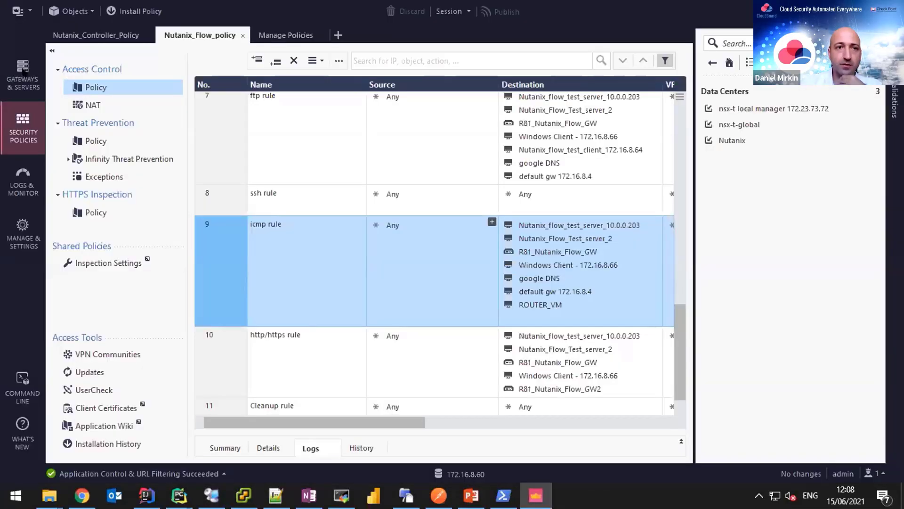
click(23, 71)
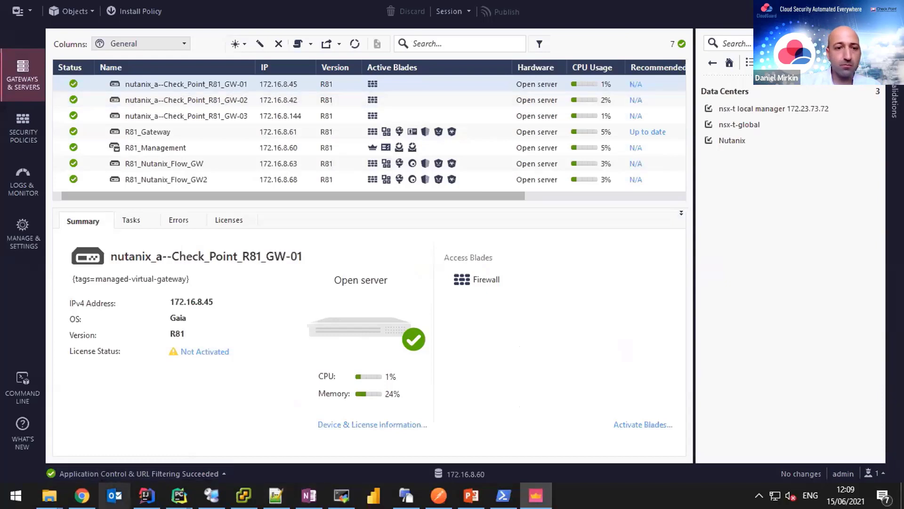
mouse_move(86, 485)
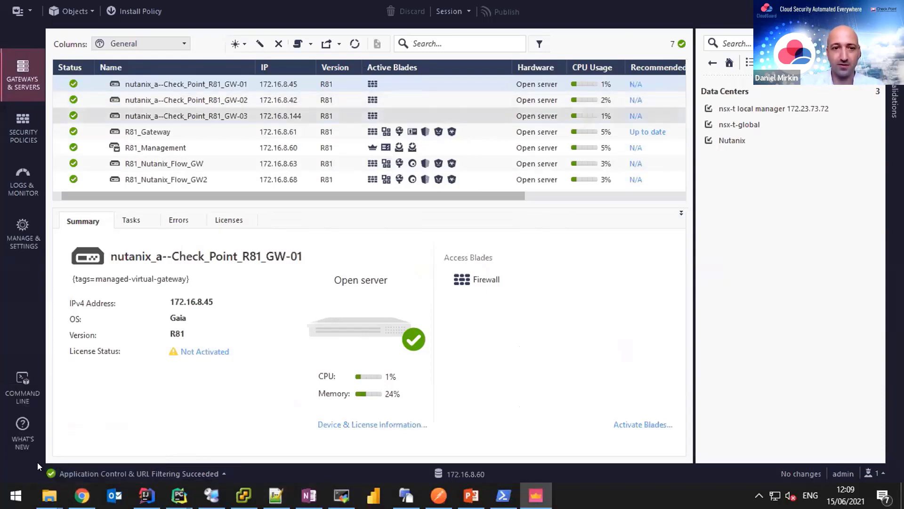
key(alt+Tab)
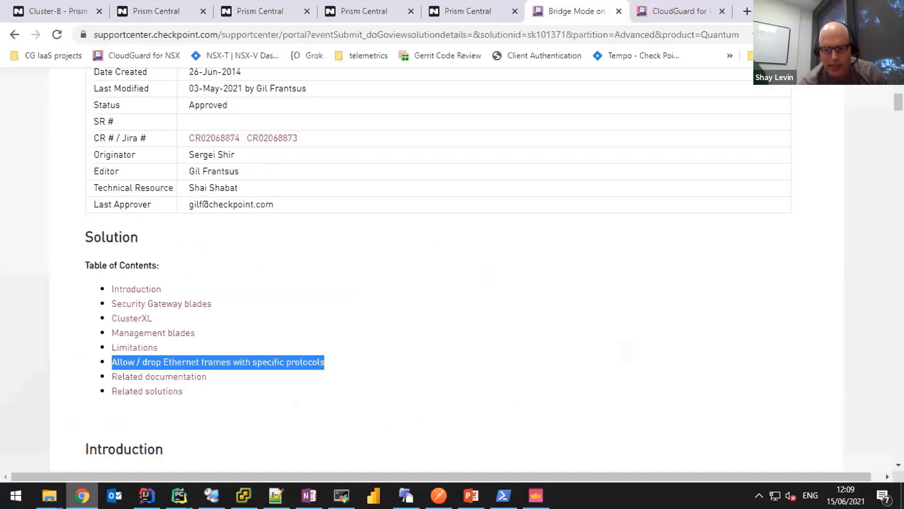
key(alt+Tab)
mouse_move(212, 496)
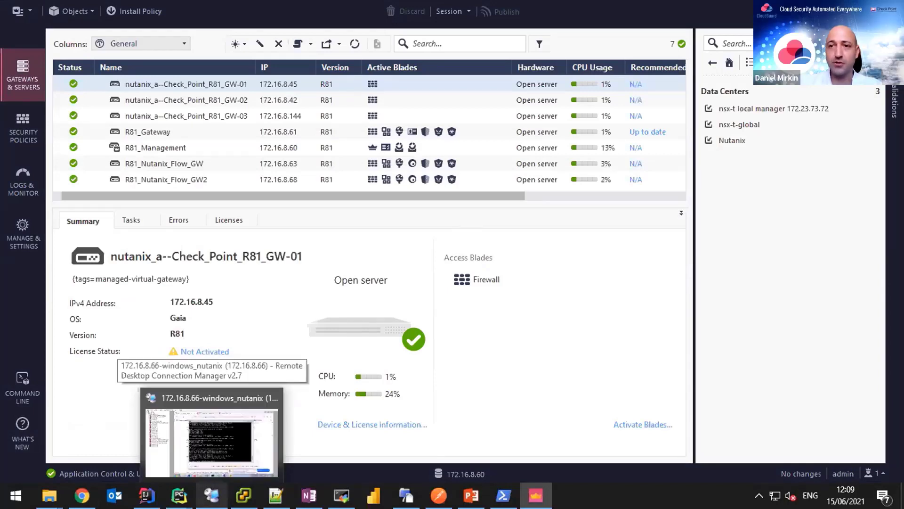
Rerun the 2400-byte ping to 10.0.0.204 on the remote client, then show SmartConsole's security policy rules.
click(264, 424)
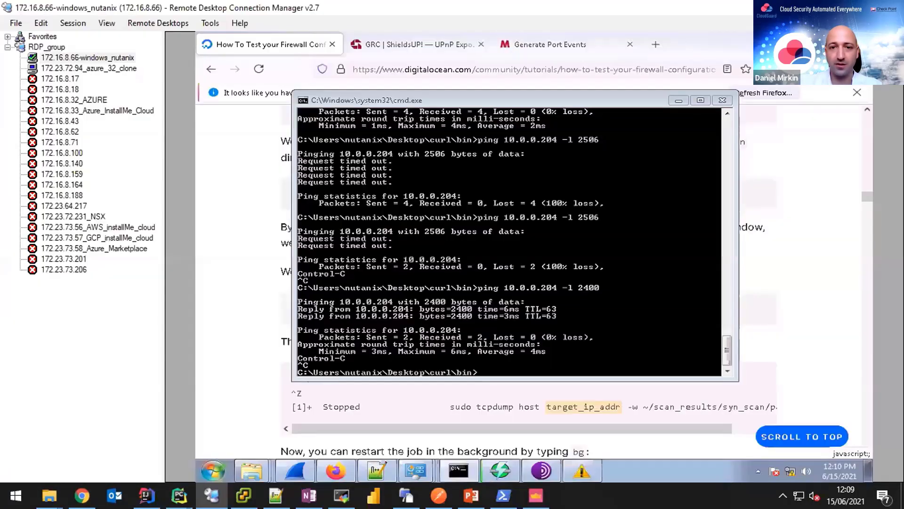
key(Up)
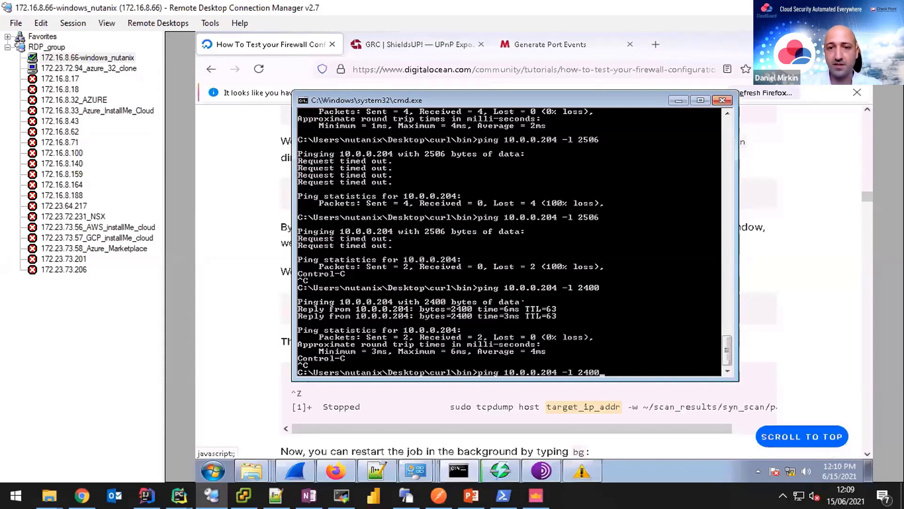
key(Return)
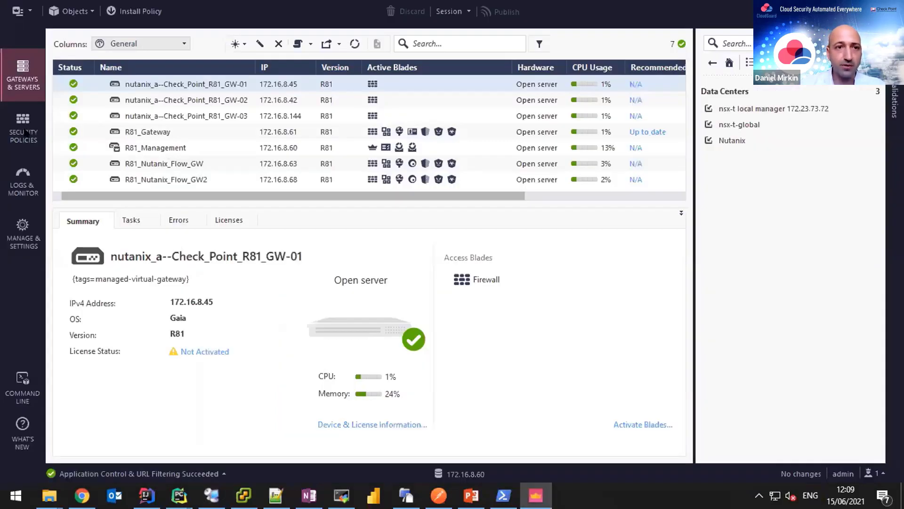
click(26, 130)
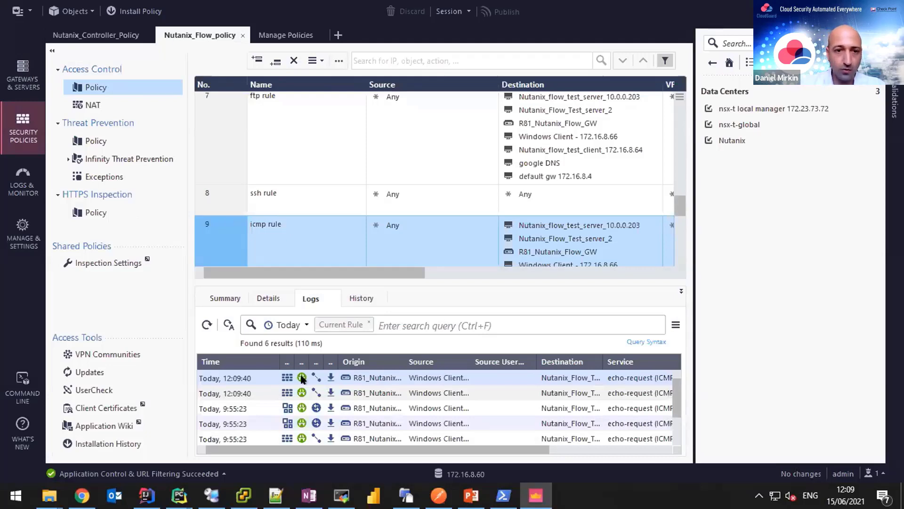
Refresh the logs and open the 12:09:40 accepted echo-request log, expanding the destination's full name.
click(385, 324)
key(Return)
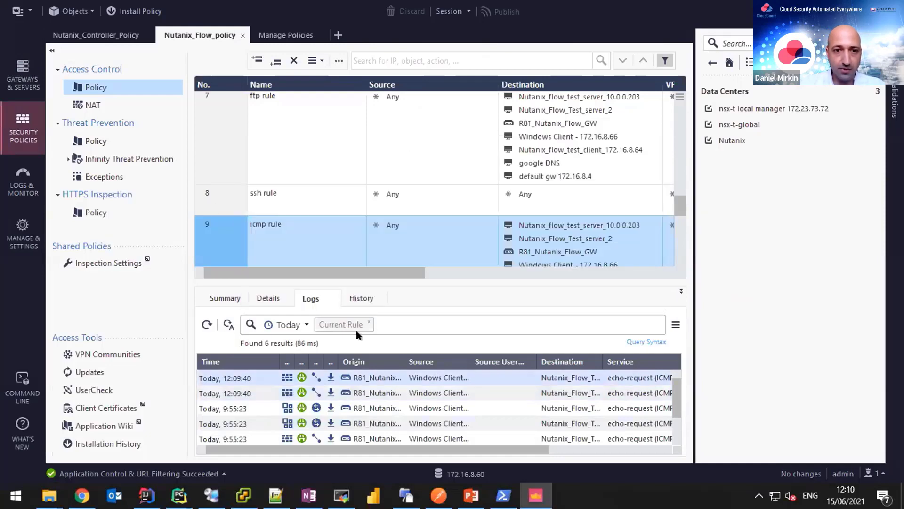
double_click(369, 392)
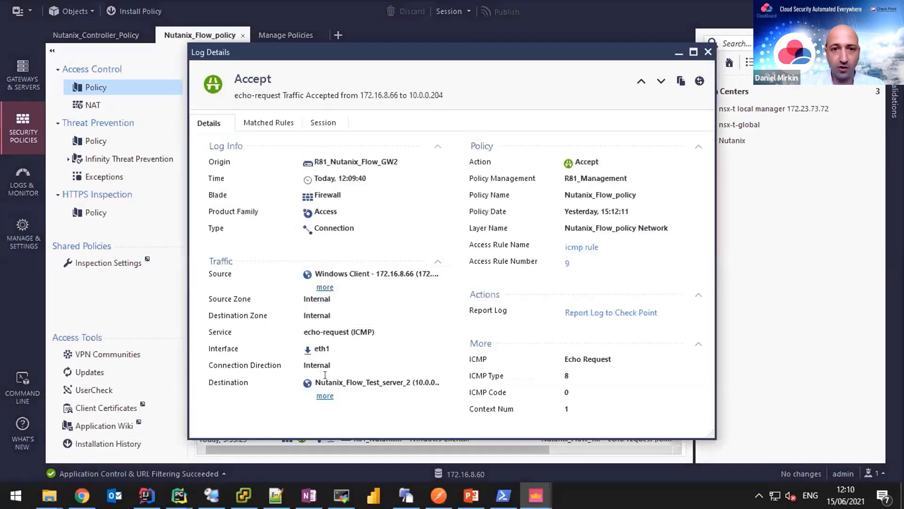
click(325, 395)
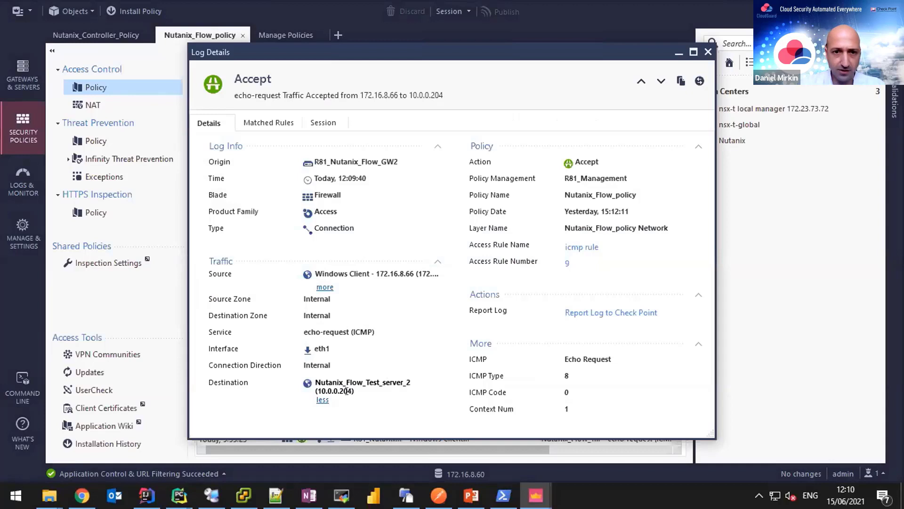
drag(316, 391, 351, 391)
click(382, 278)
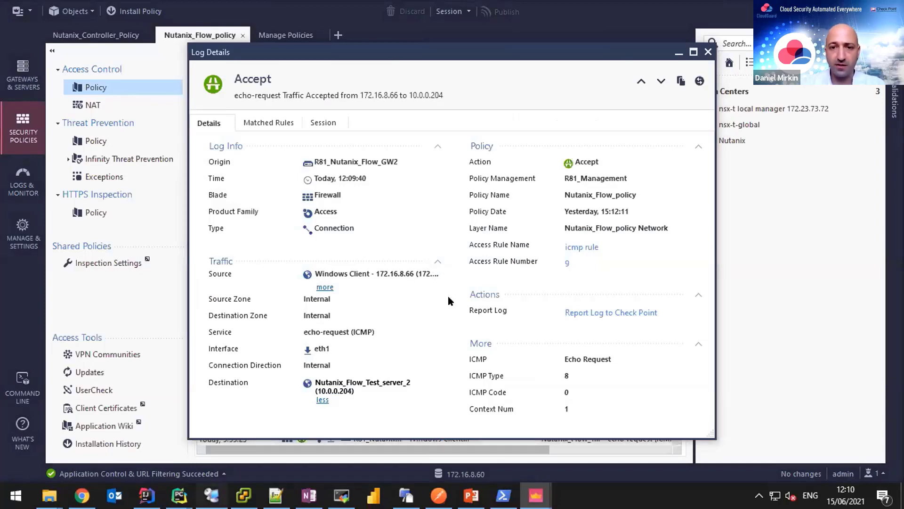
key(alt+Tab)
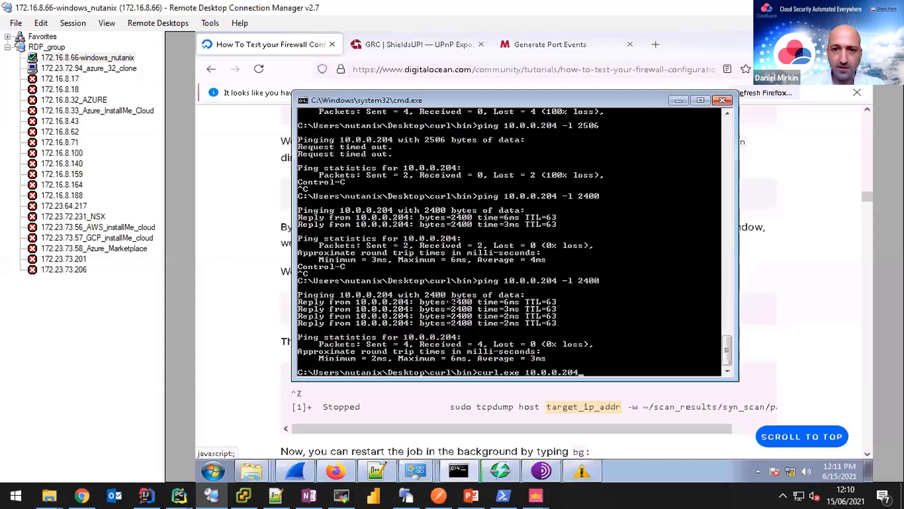
Run curl.exe 10.0.0.204 to fetch the CentOS test page, then return to SmartConsole.
key(Return)
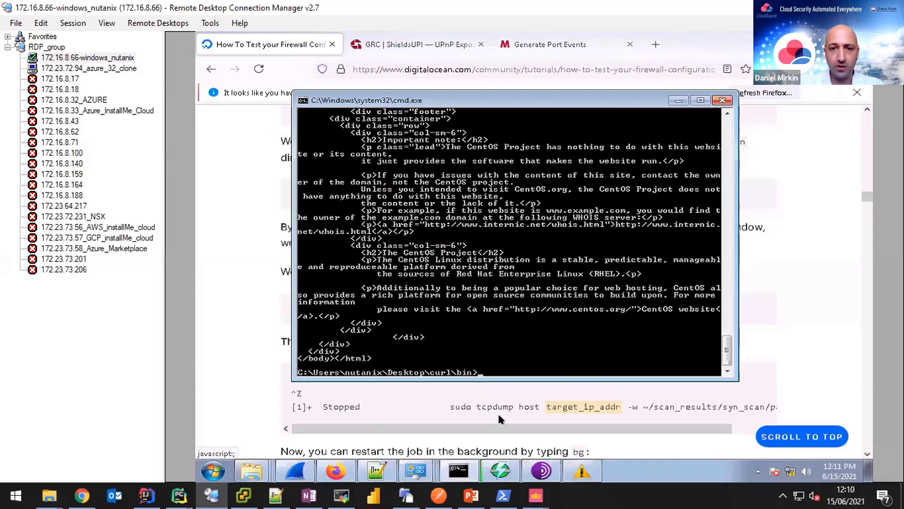
mouse_move(536, 495)
click(499, 418)
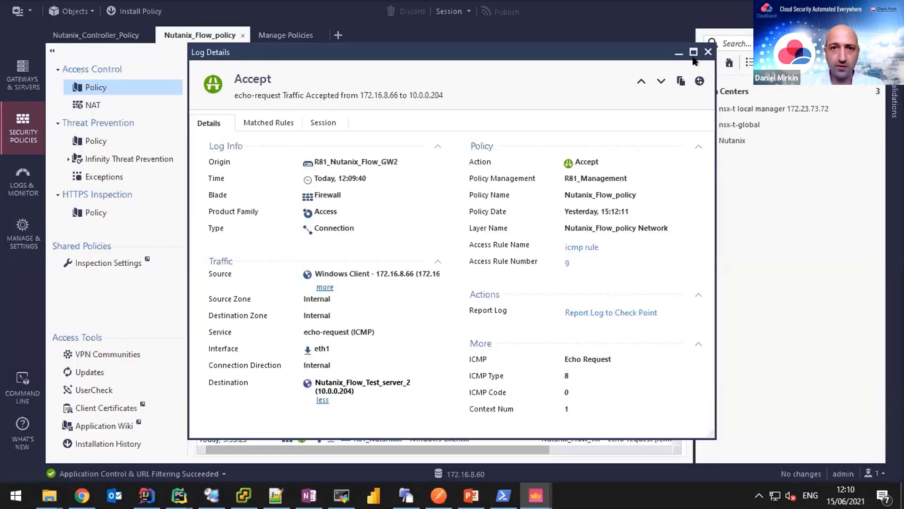
Open the second 12:10:24 accepted HTTP log from rule 10's logs.
scroll(319, 197, down, 2)
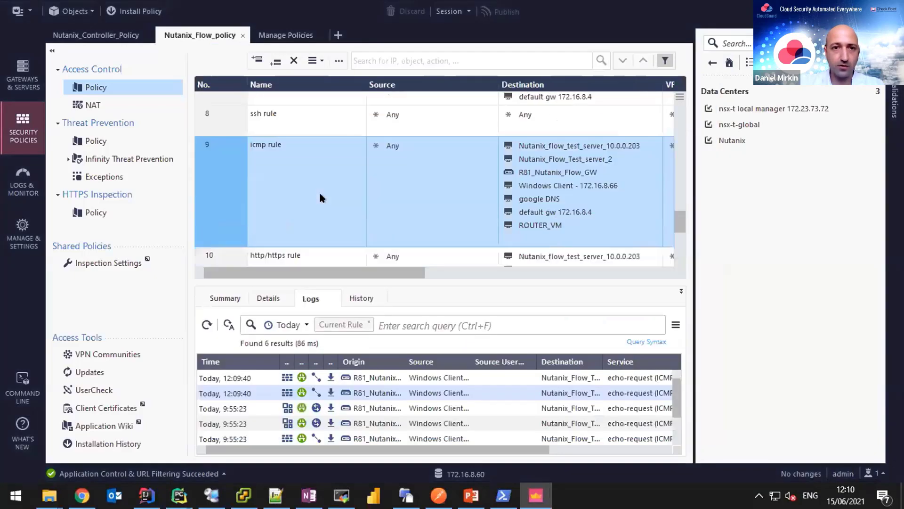
scroll(314, 197, down, 2)
click(315, 197)
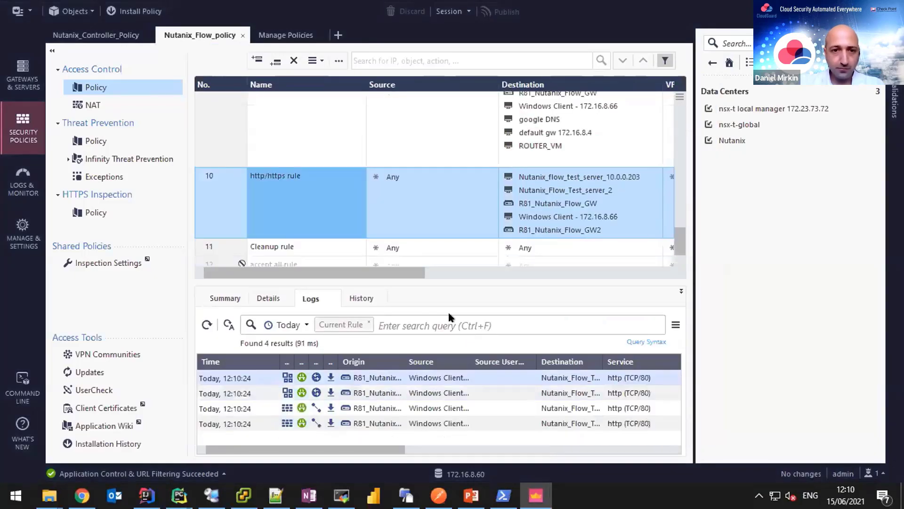
click(341, 391)
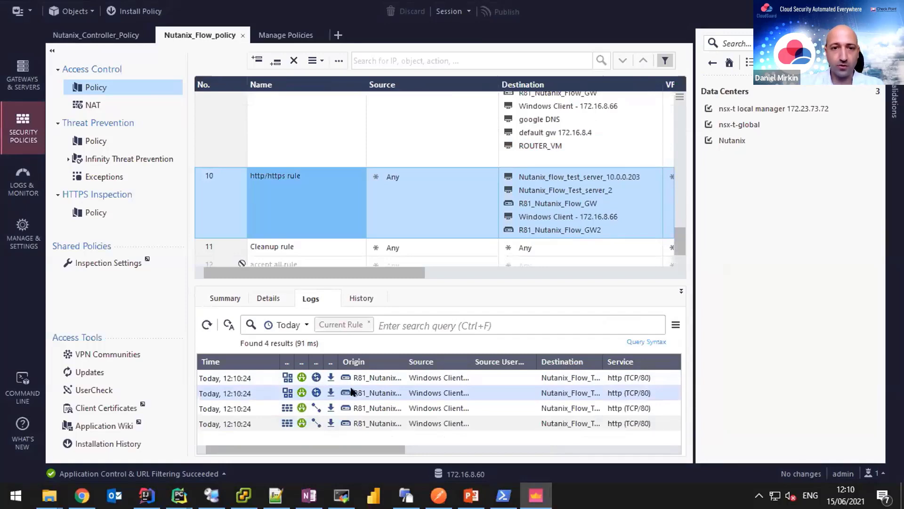
double_click(353, 392)
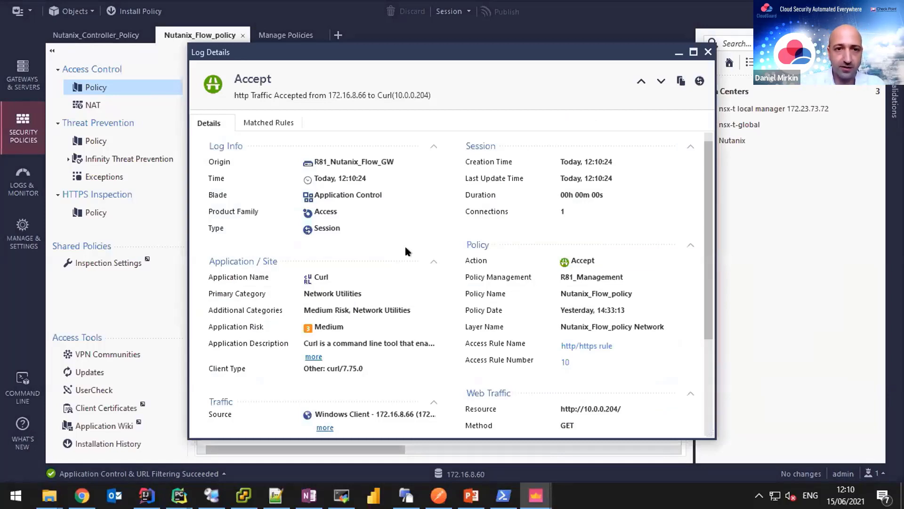
Expand the log's full source 172.16.8.66 and destination 10.0.0.204 names, then close it.
scroll(406, 251, down, 2)
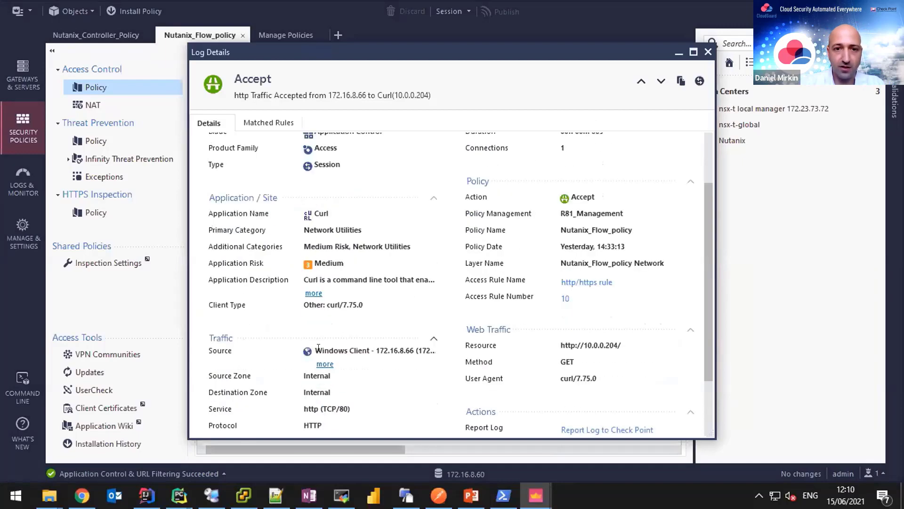
double_click(346, 349)
click(324, 365)
scroll(371, 335, down, 3)
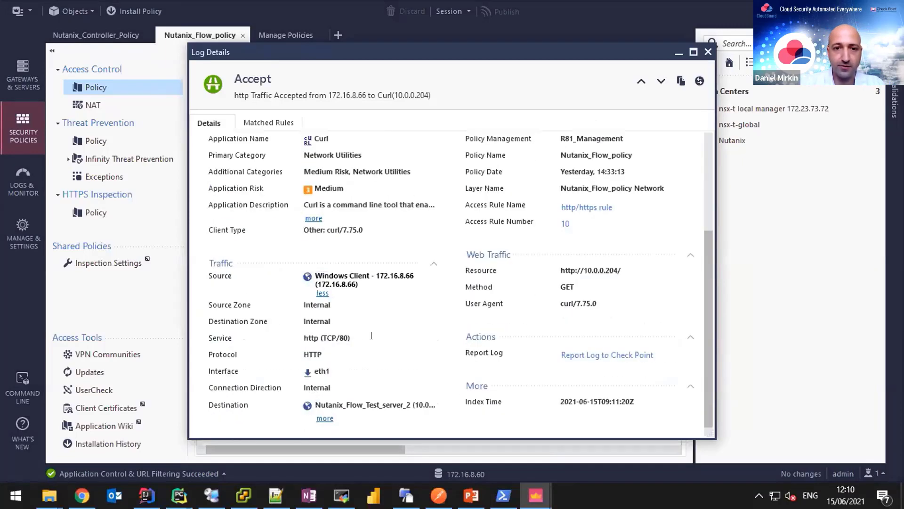
click(325, 418)
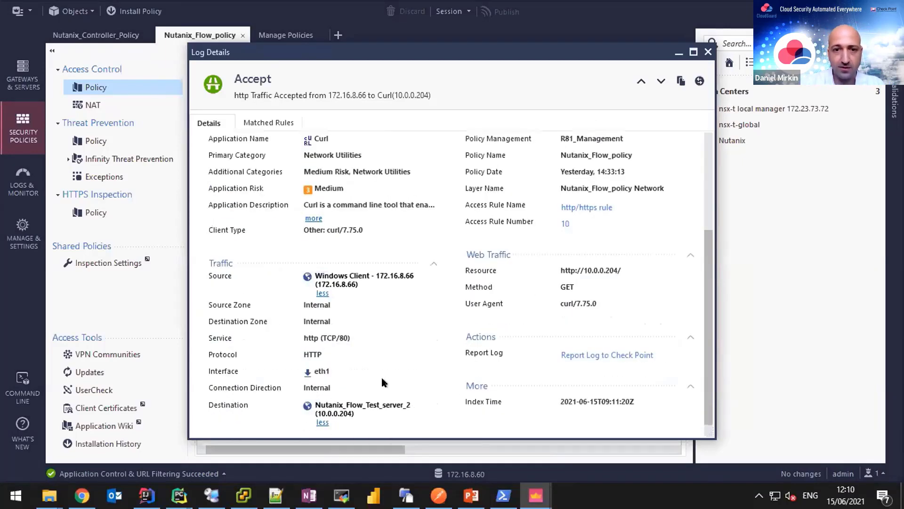
scroll(377, 413, down, 1)
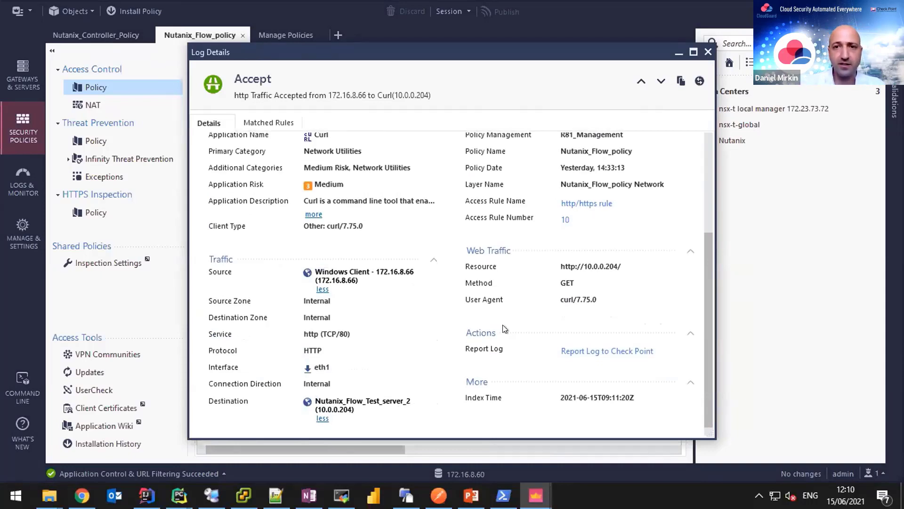
click(235, 455)
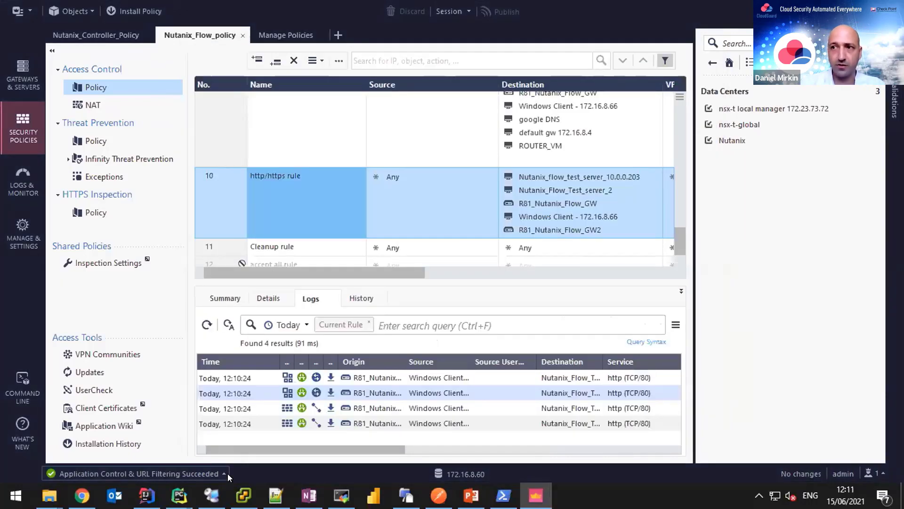
mouse_move(211, 495)
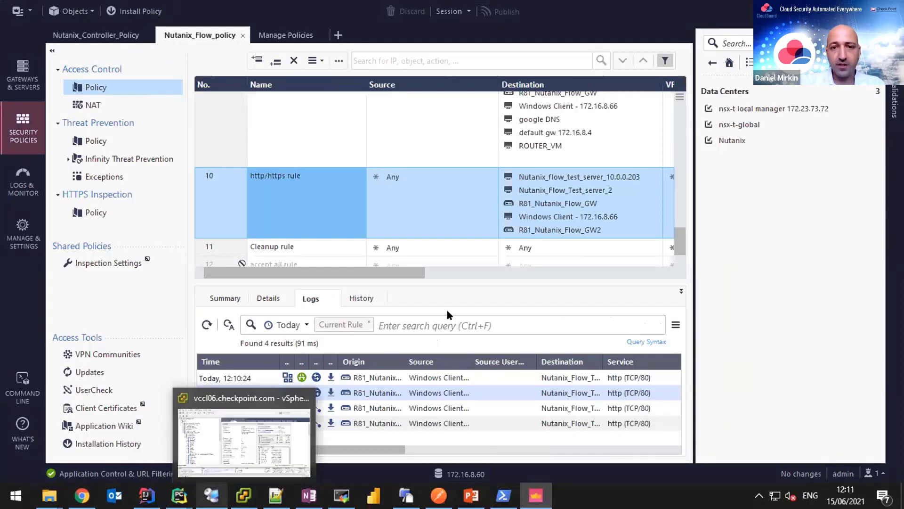
click(214, 436)
Ping 10.0.0.204 with 2506-byte packets from the remote client; the requests time out.
text(ping 10.0.0.204 -l 2506)
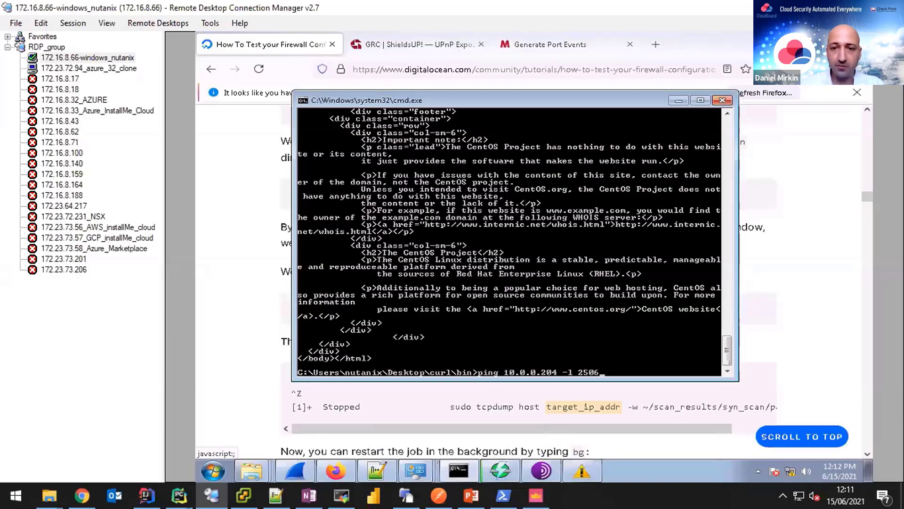
key(Return)
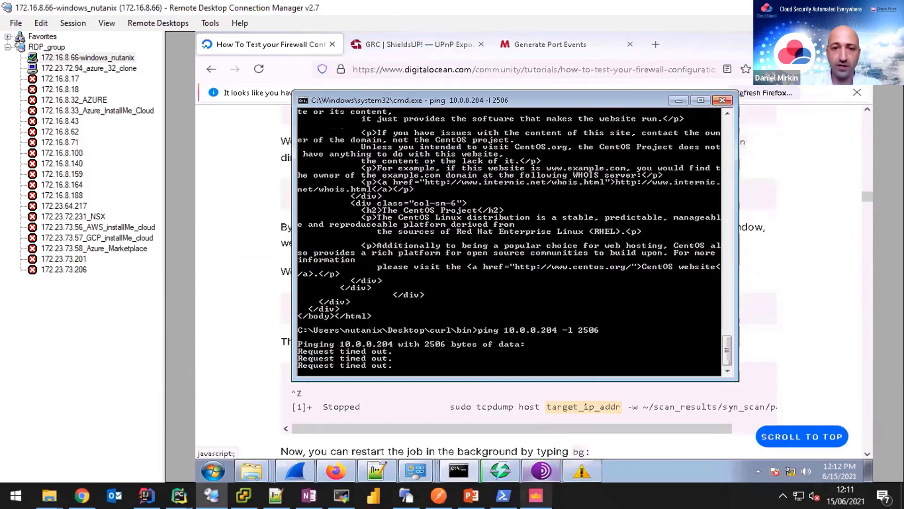
Run a blade:IPS log search over the last 7 days in the logs view.
click(536, 495)
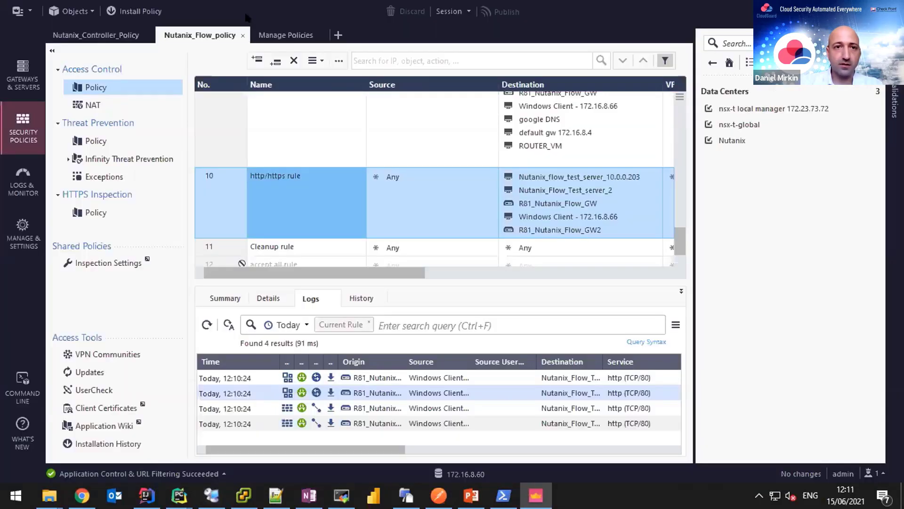
click(26, 197)
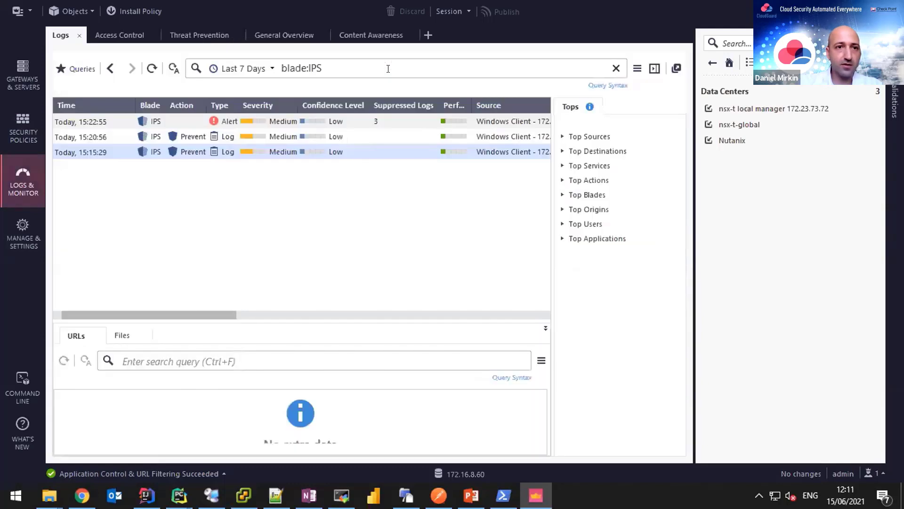
click(388, 69)
key(Return)
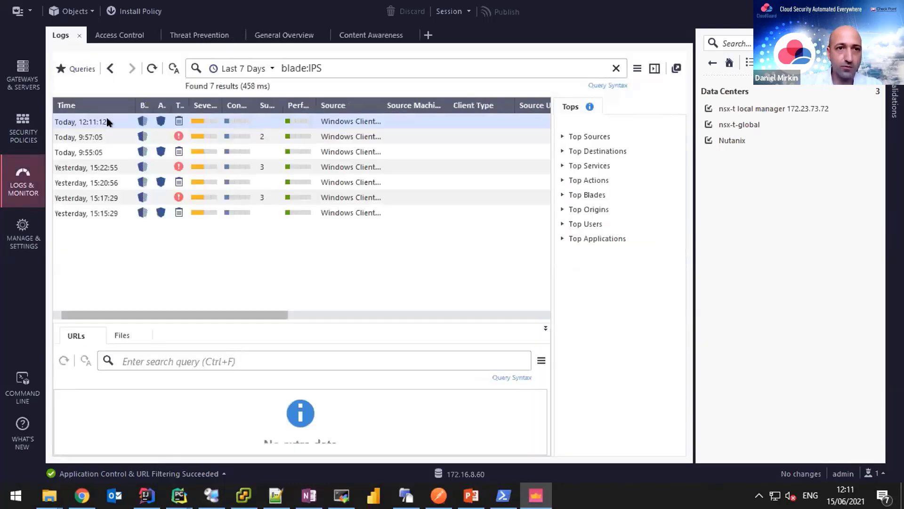
Read the newest Large ping prevention log's Max Ping Size protection details, then close it.
double_click(108, 122)
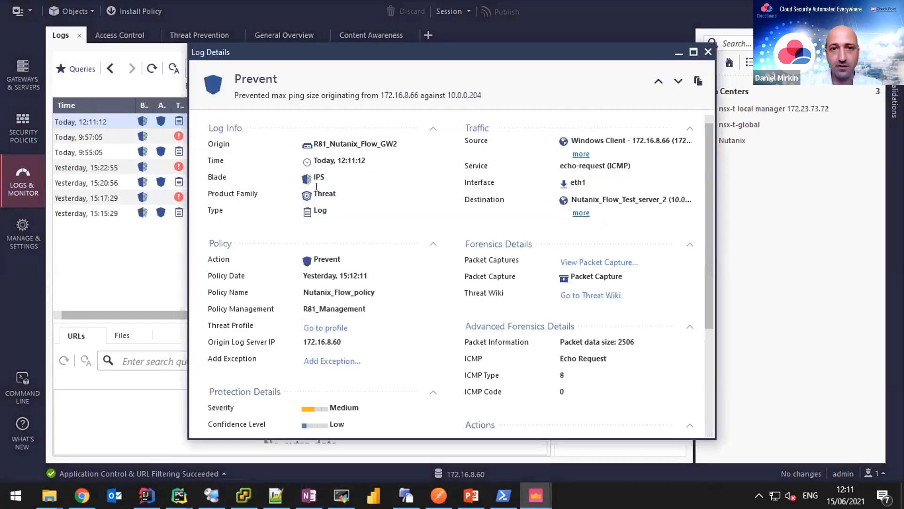
scroll(347, 208, down, 3)
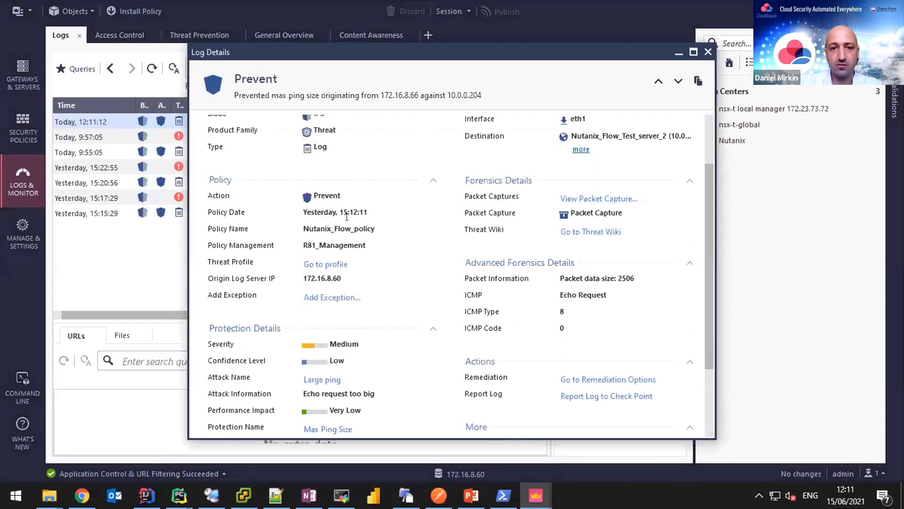
scroll(347, 216, down, 3)
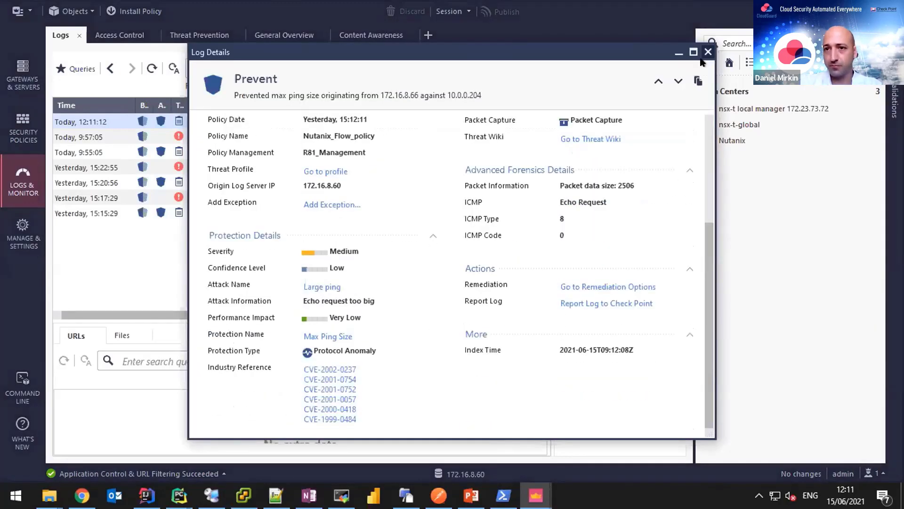
click(707, 53)
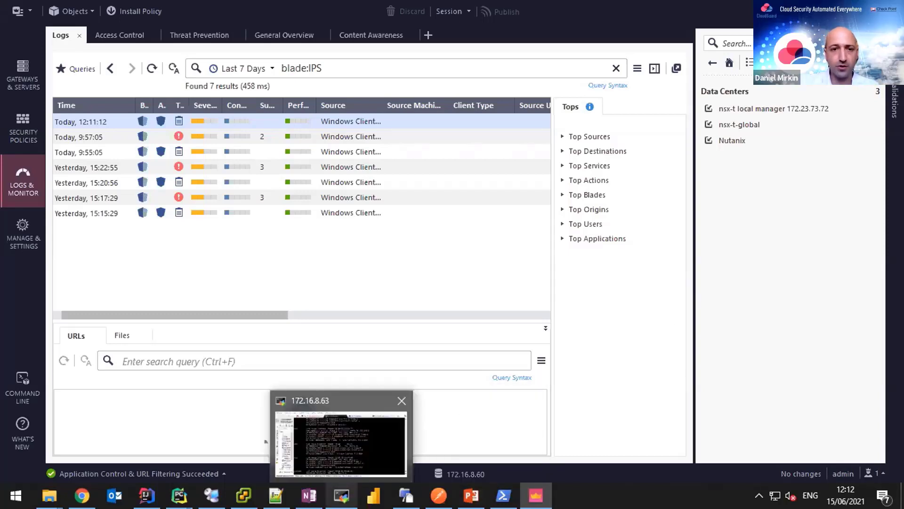
On the 10.0.0.204 server session, stop top and send one ping to 10.0.0.203 (100% packet loss).
mouse_move(341, 443)
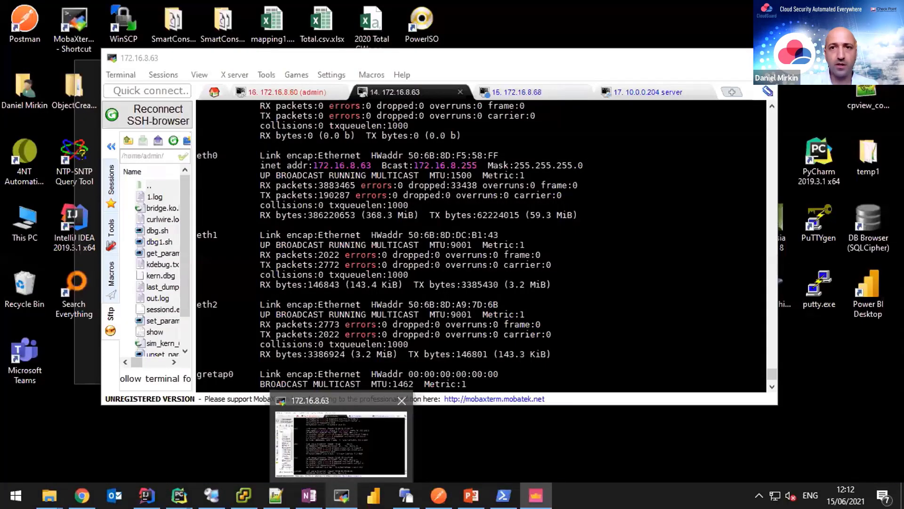
click(341, 443)
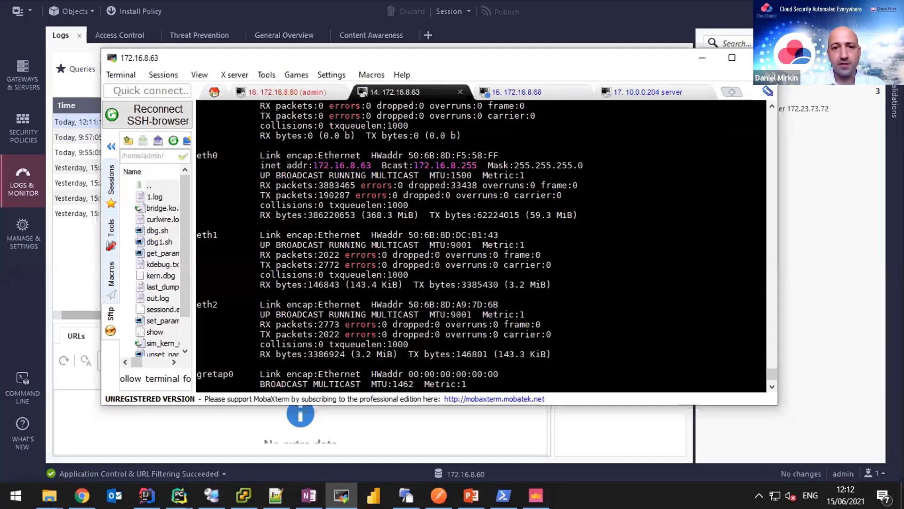
click(650, 91)
key(ctrl+c)
key(ctrl+c)
key(ctrl+c)
key(ctrl+c)
key(ctrl+c)
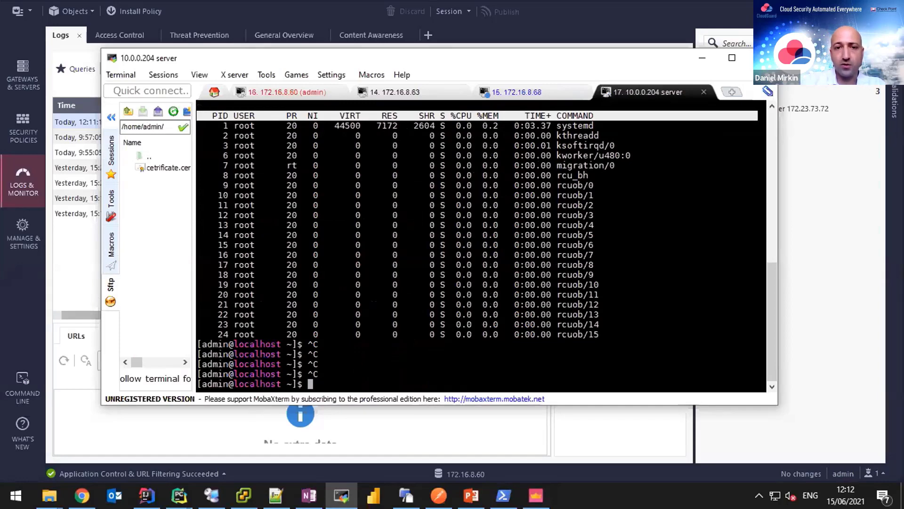
text(pin)
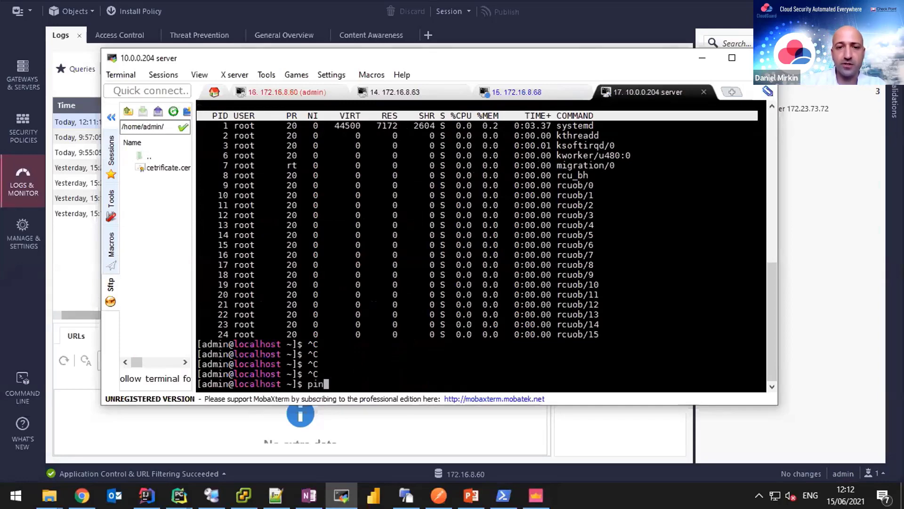
text(g 10.0.)
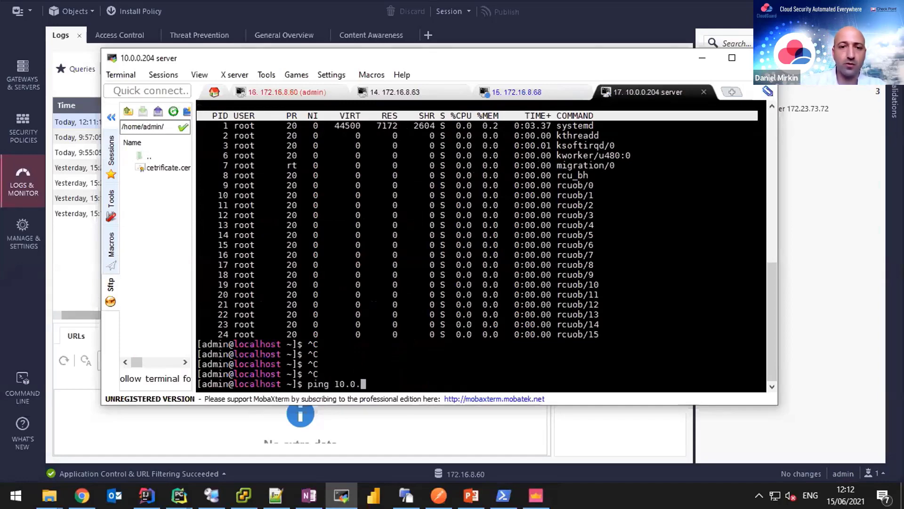
text(0.203)
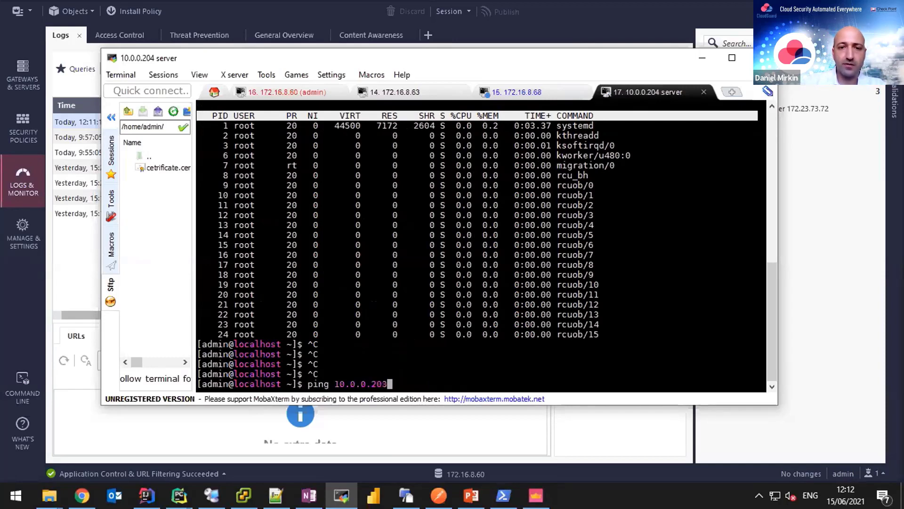
text( -c 1)
key(Return)
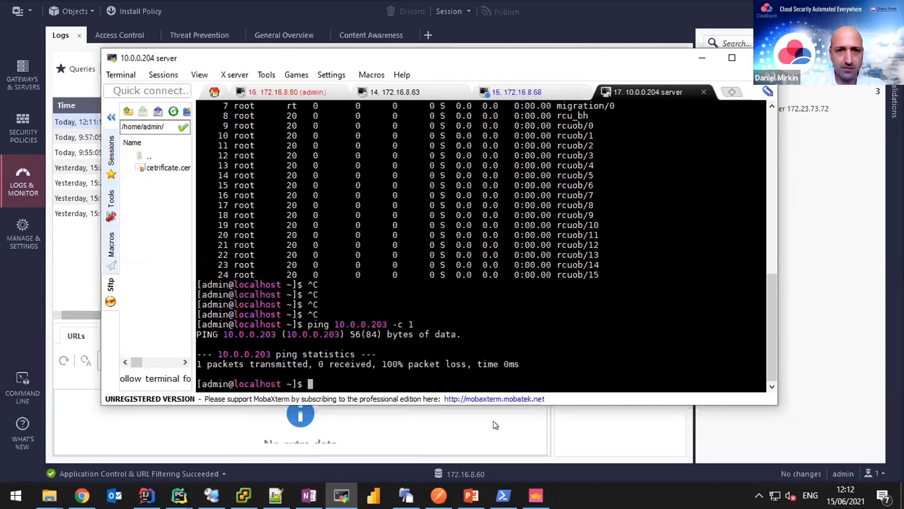
key(ctrl+c)
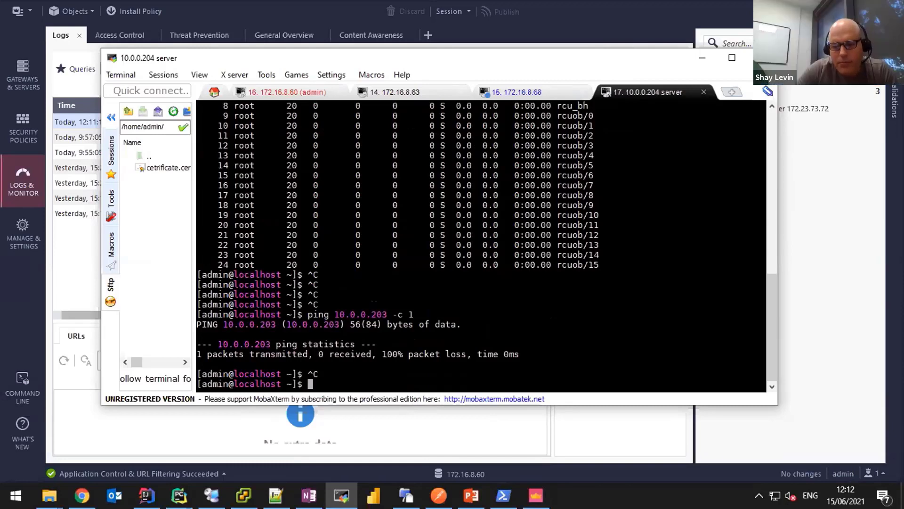
Show the icmp rule's logs, listing echo-requests from Nutanix_Flow_Test_server_2 (10.0.0.204).
click(10, 134)
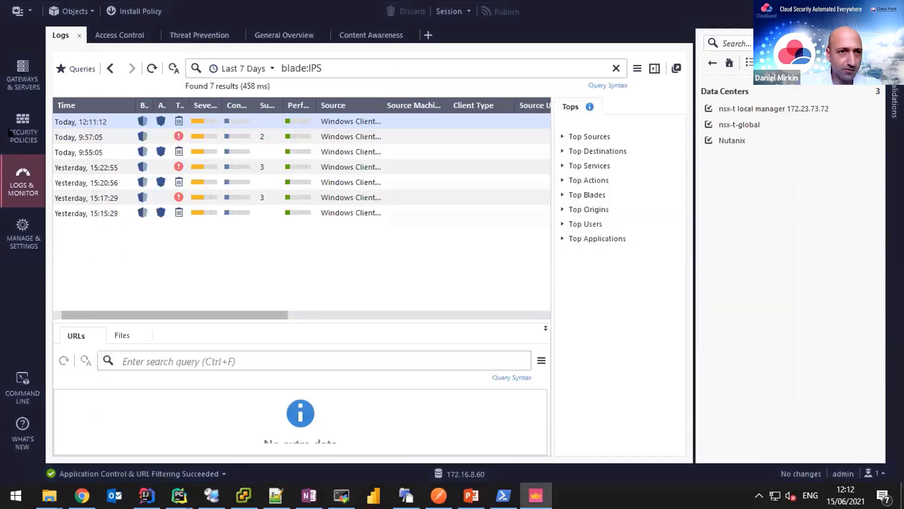
click(10, 134)
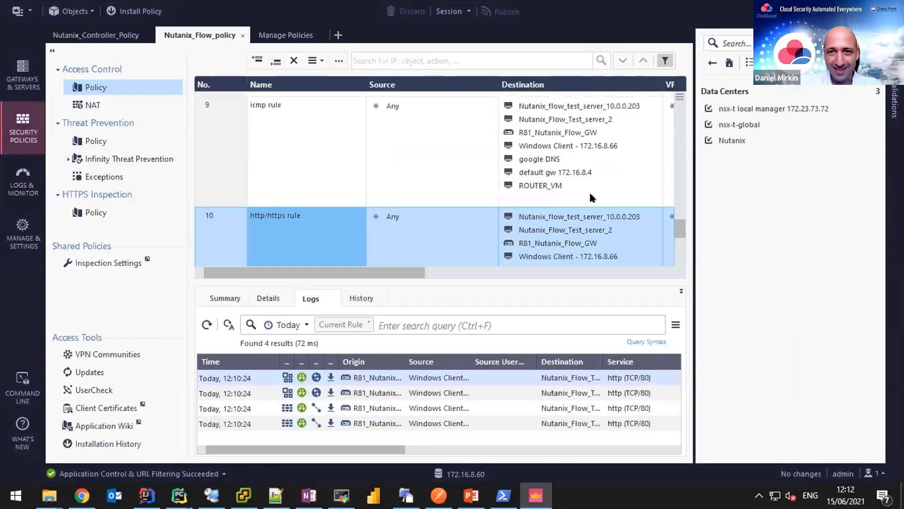
scroll(589, 190, up, 1)
mouse_move(618, 106)
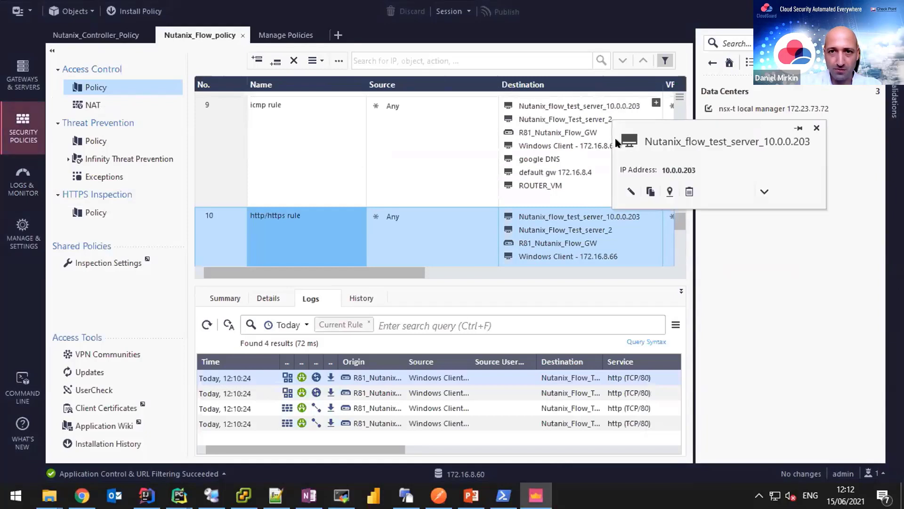
click(596, 119)
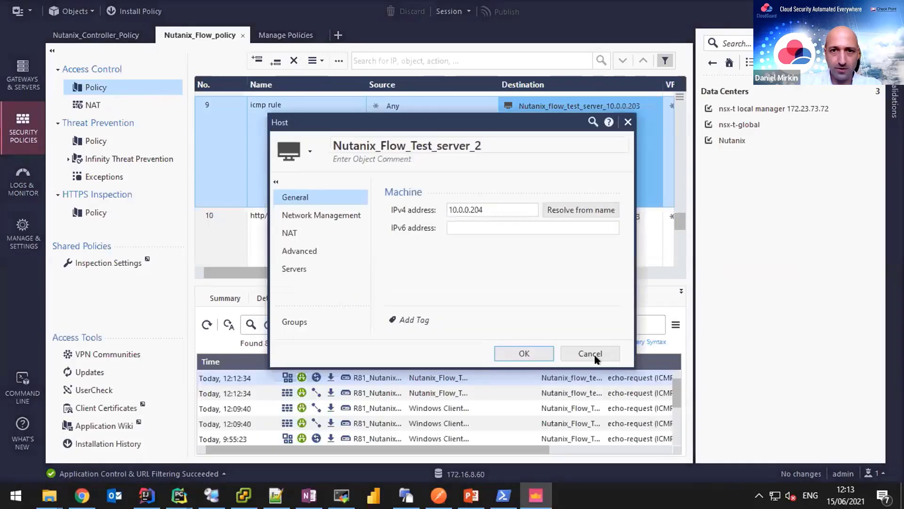
click(592, 353)
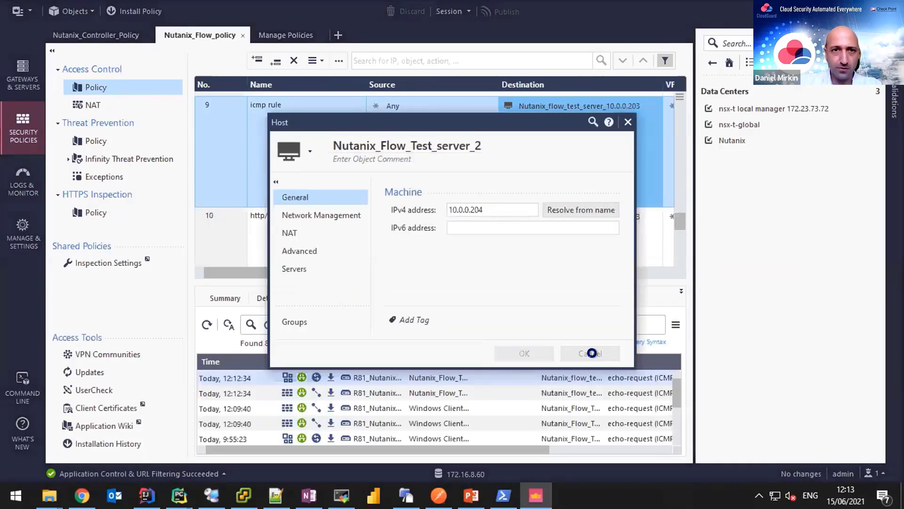
scroll(601, 145, up, 1)
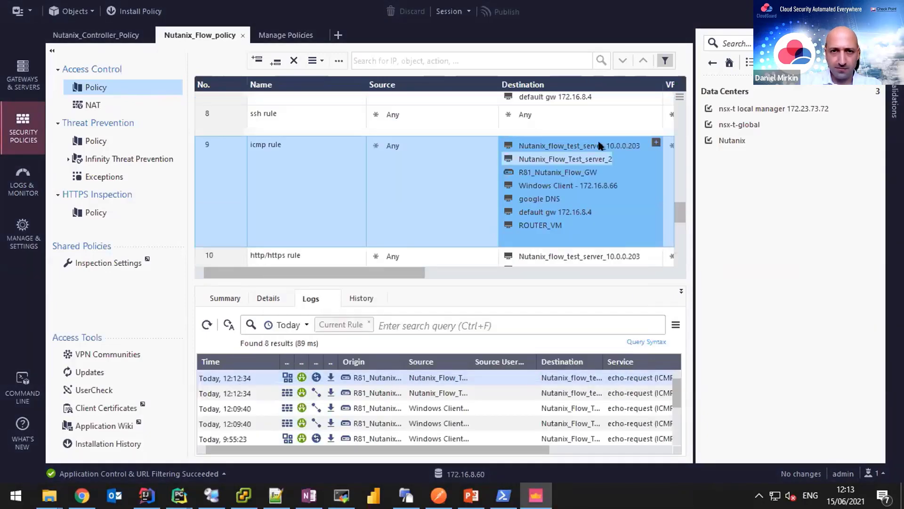
drag(400, 273, 352, 274)
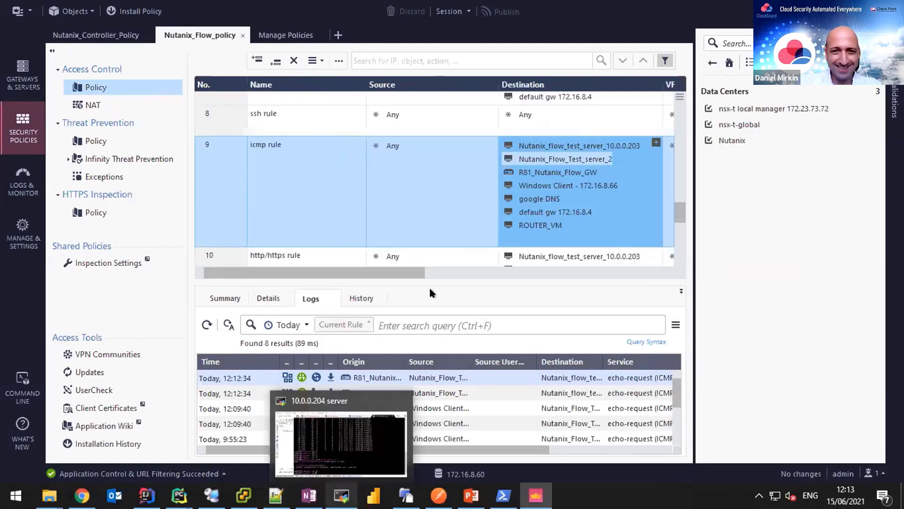
click(342, 495)
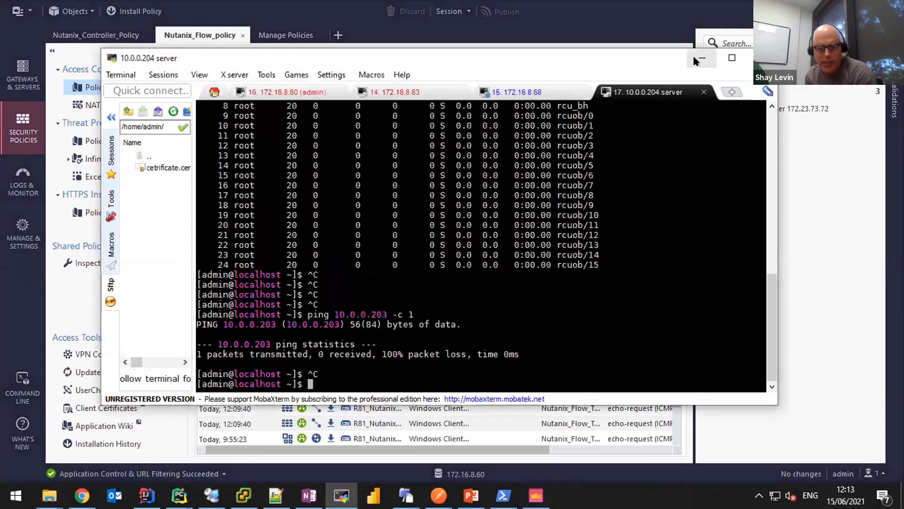
Minimize the MobaXterm window and switch back to the browser.
click(702, 58)
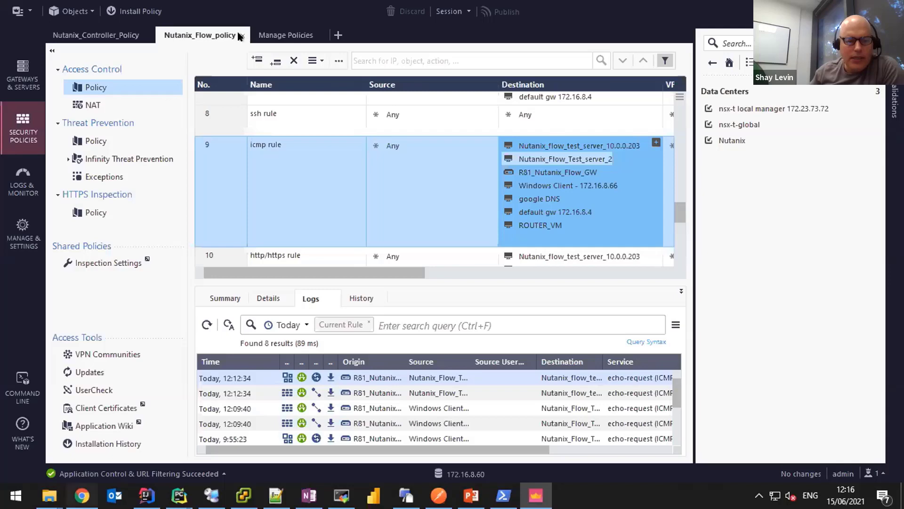
key(alt+Tab)
Try the app's ScaleUp action with SCALEOUT_COUNT 2, cancel it, and return to Applications.
key(ctrl+2)
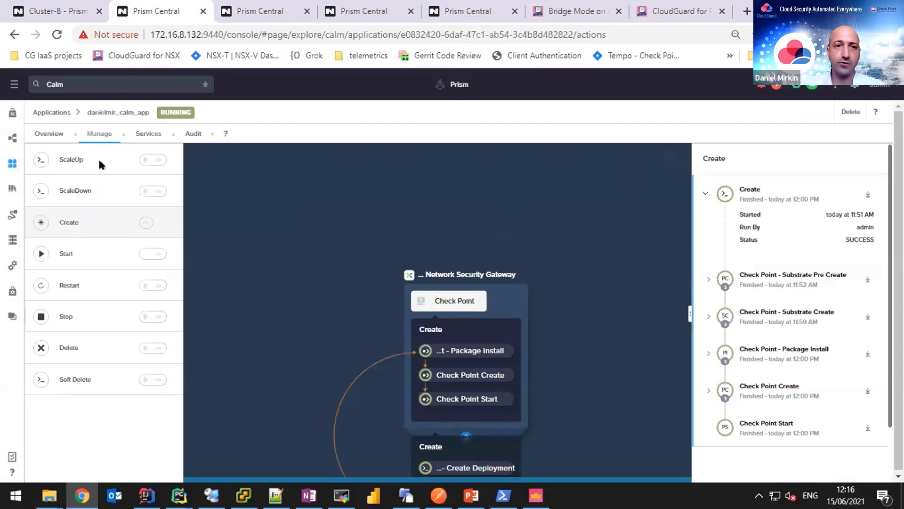
click(144, 160)
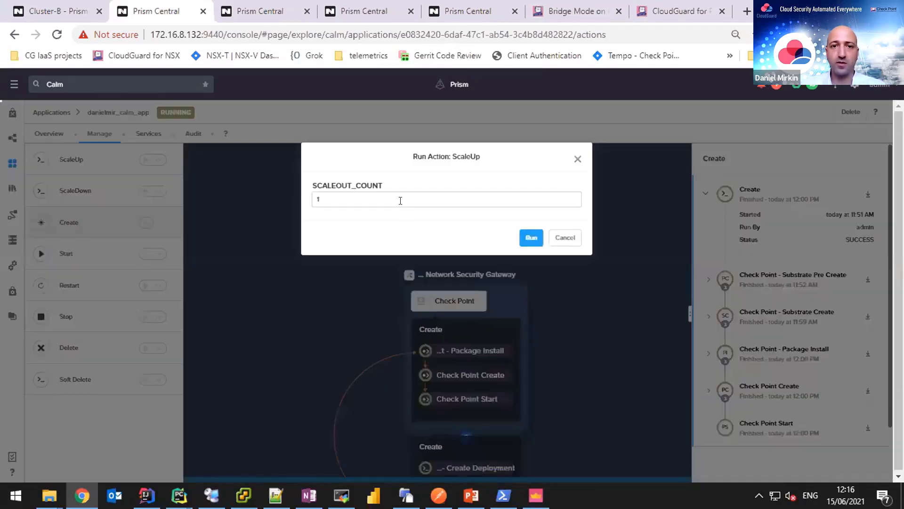
click(401, 200)
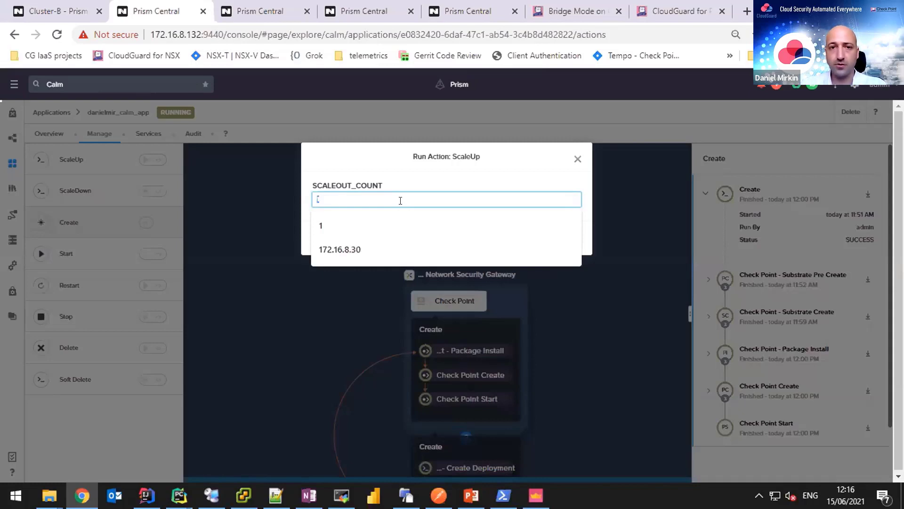
text(2)
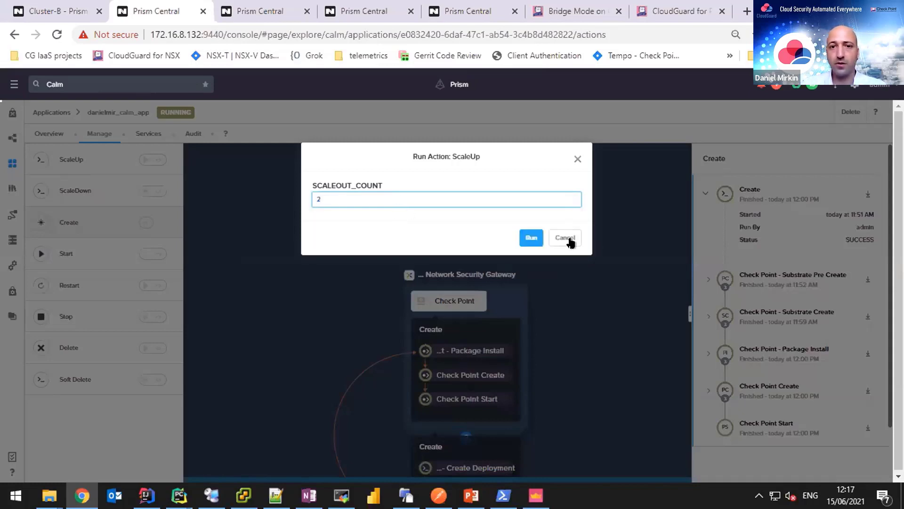
click(567, 239)
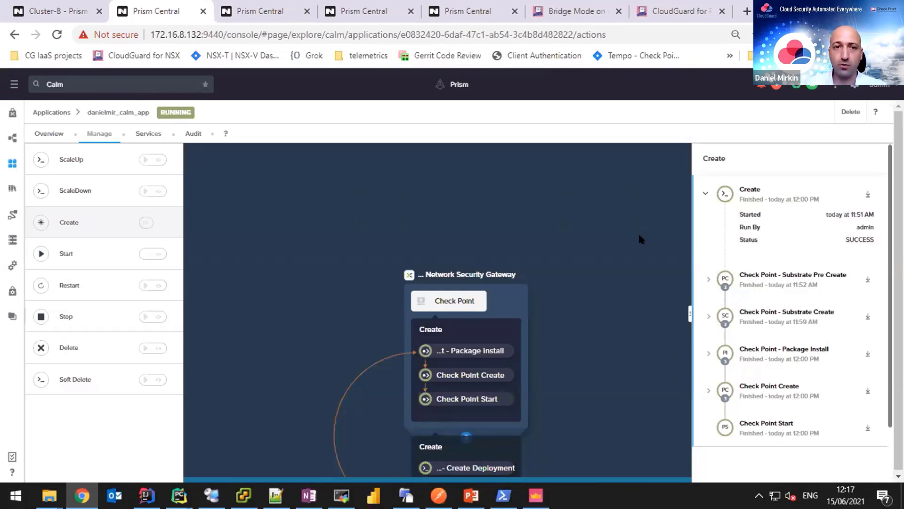
click(13, 163)
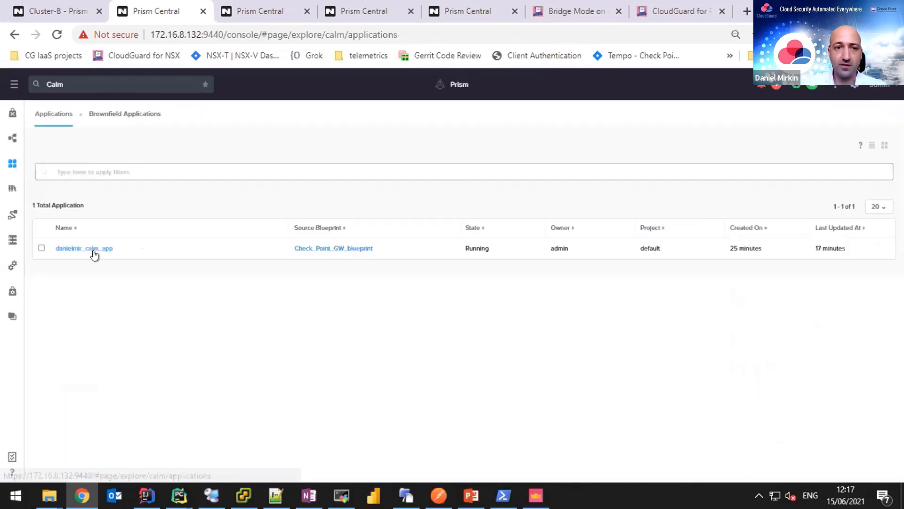